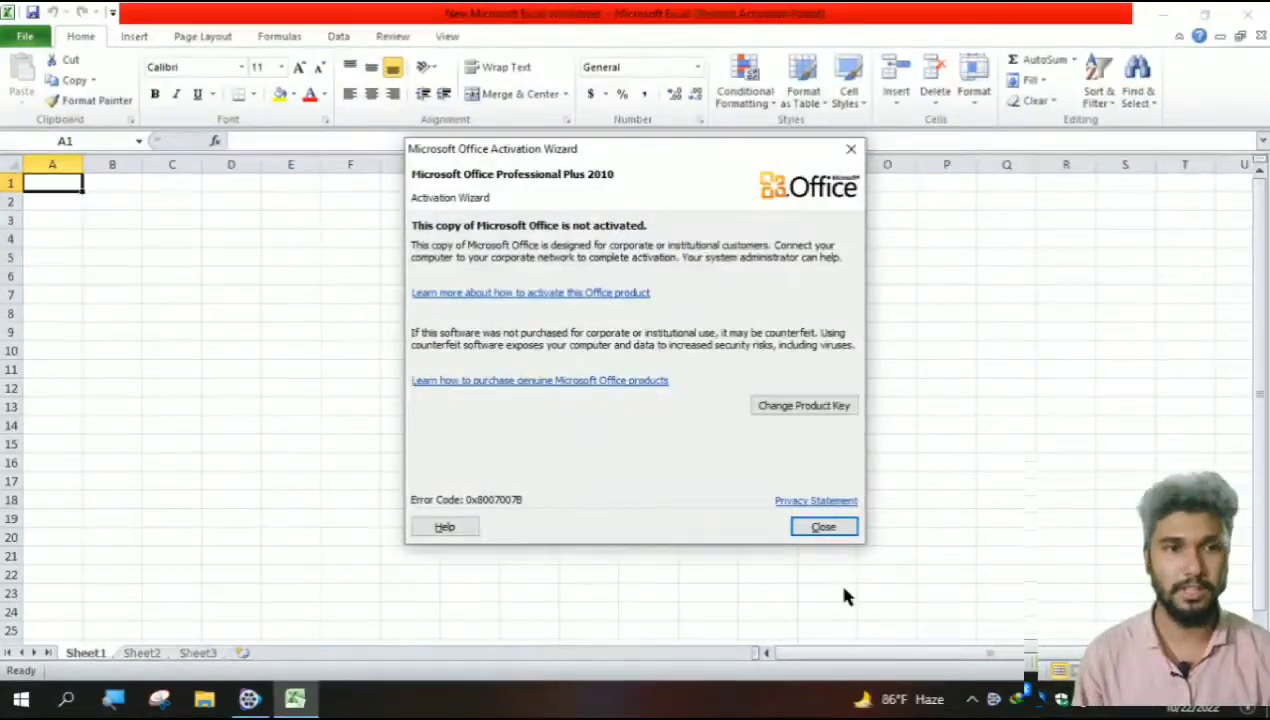
- Dismiss the activation wizard and enter the header "Book Name" in cell A1
key(Return)
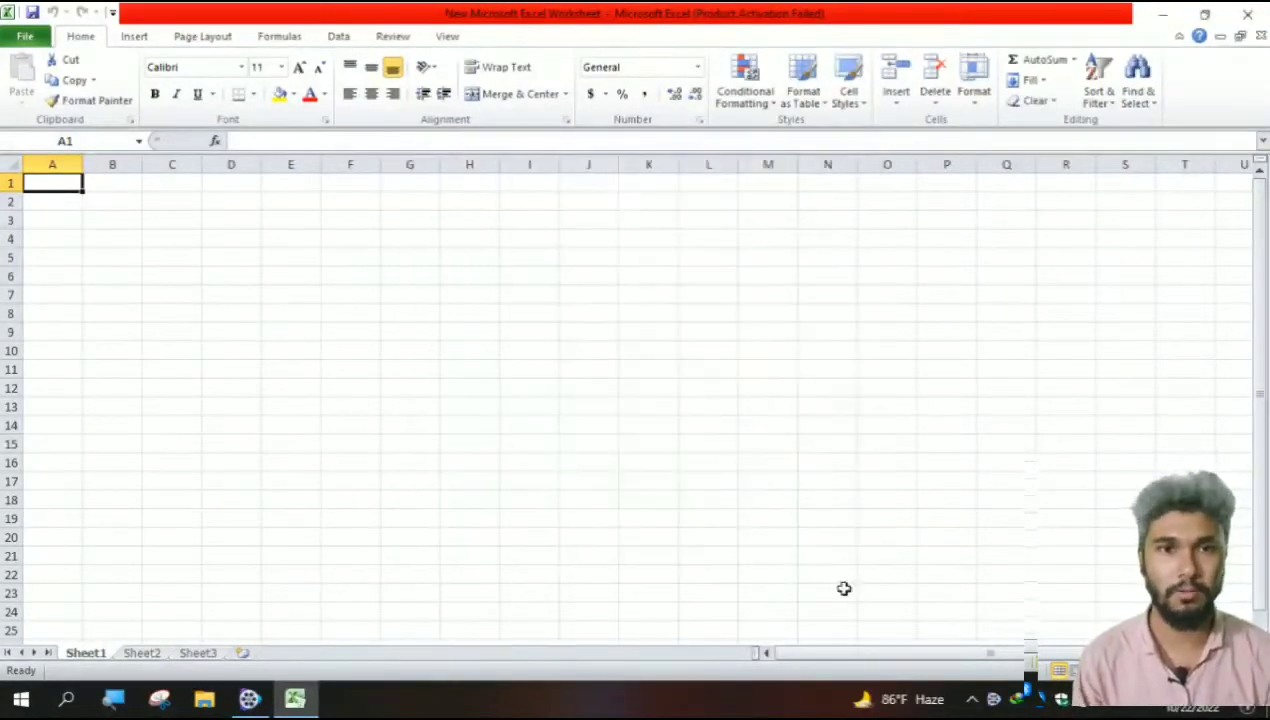
text(Book)
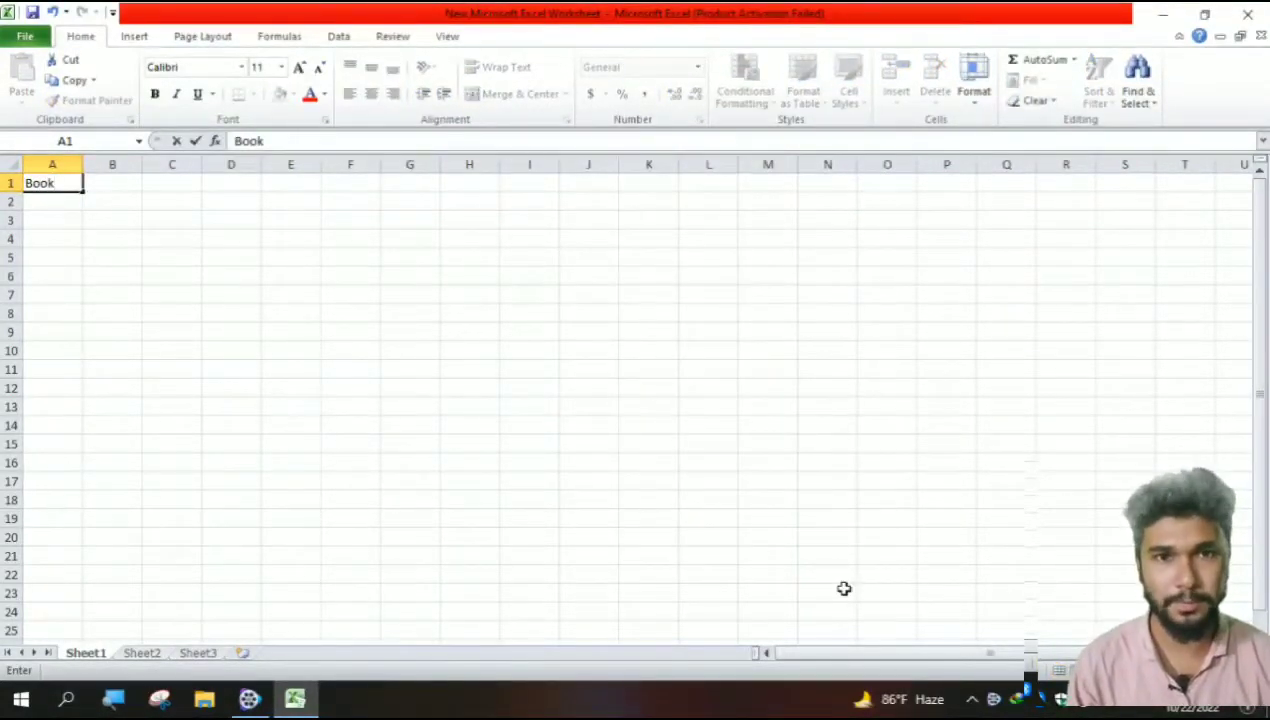
text( Name)
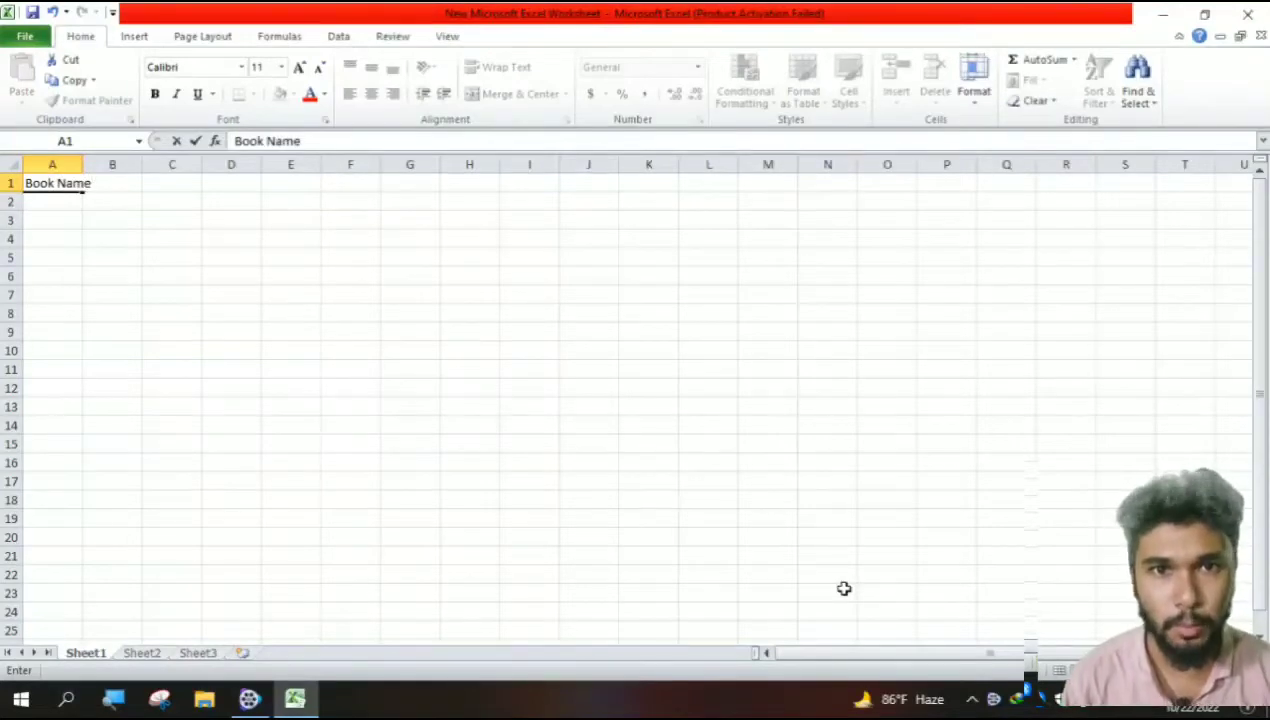
key(Tab)
- Enter the header "Movie Name" in cell B1
text(M)
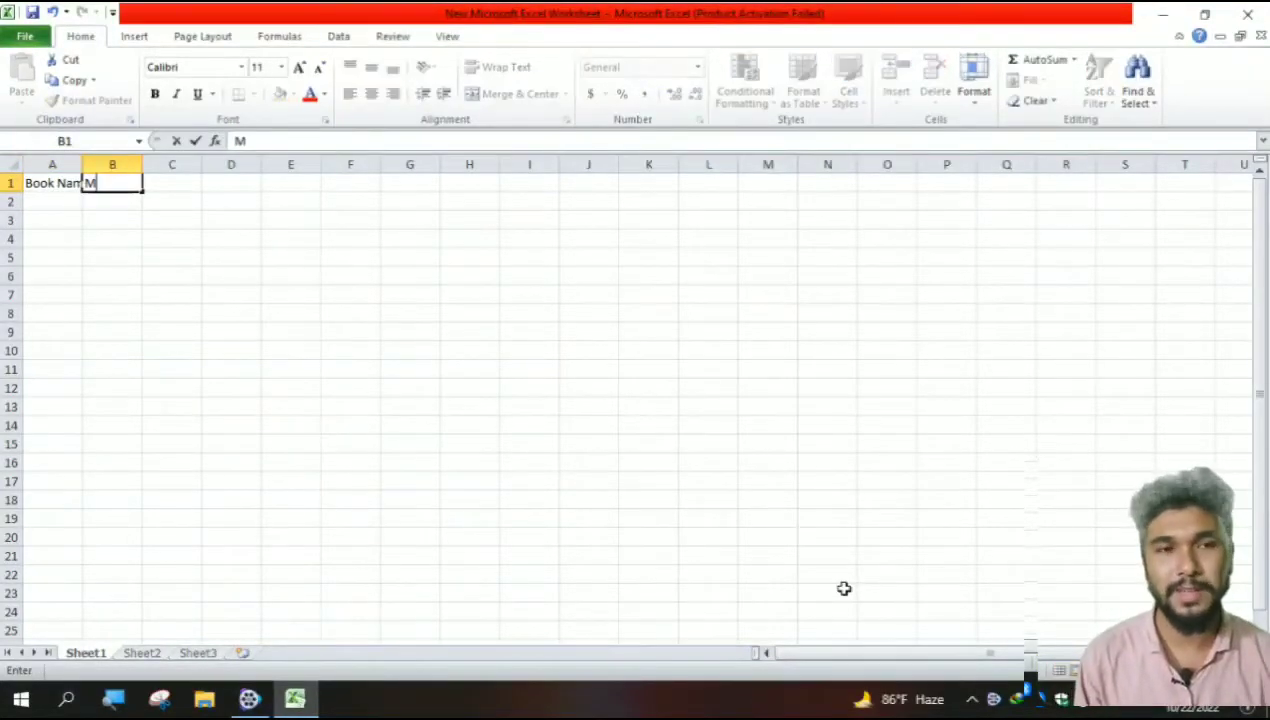
text(ovie )
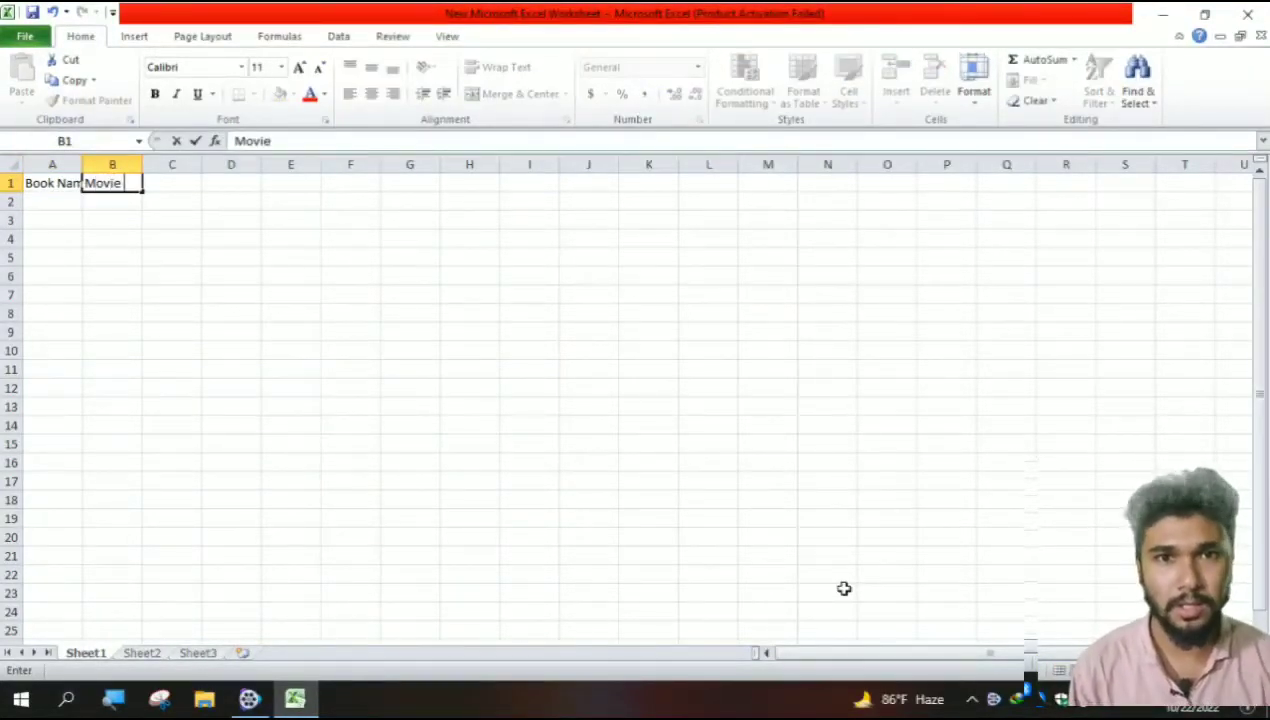
text(n)
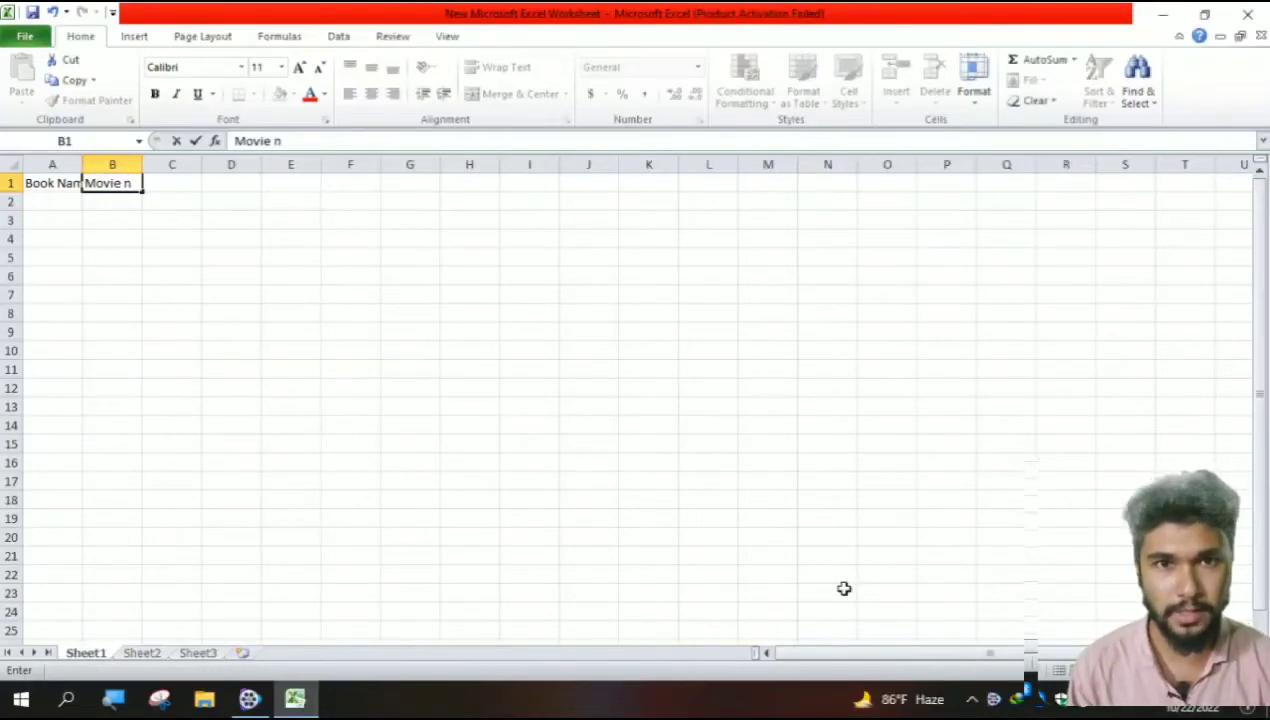
key(BackSpace)
text(N)
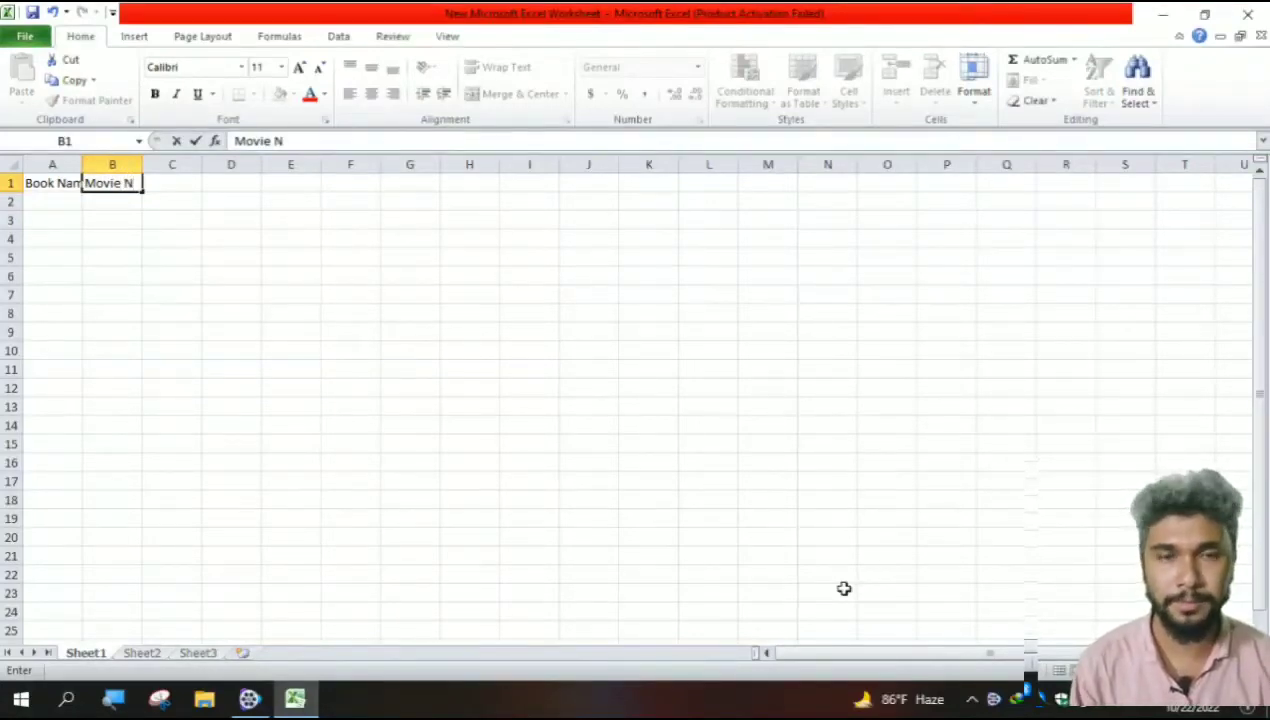
text(ame)
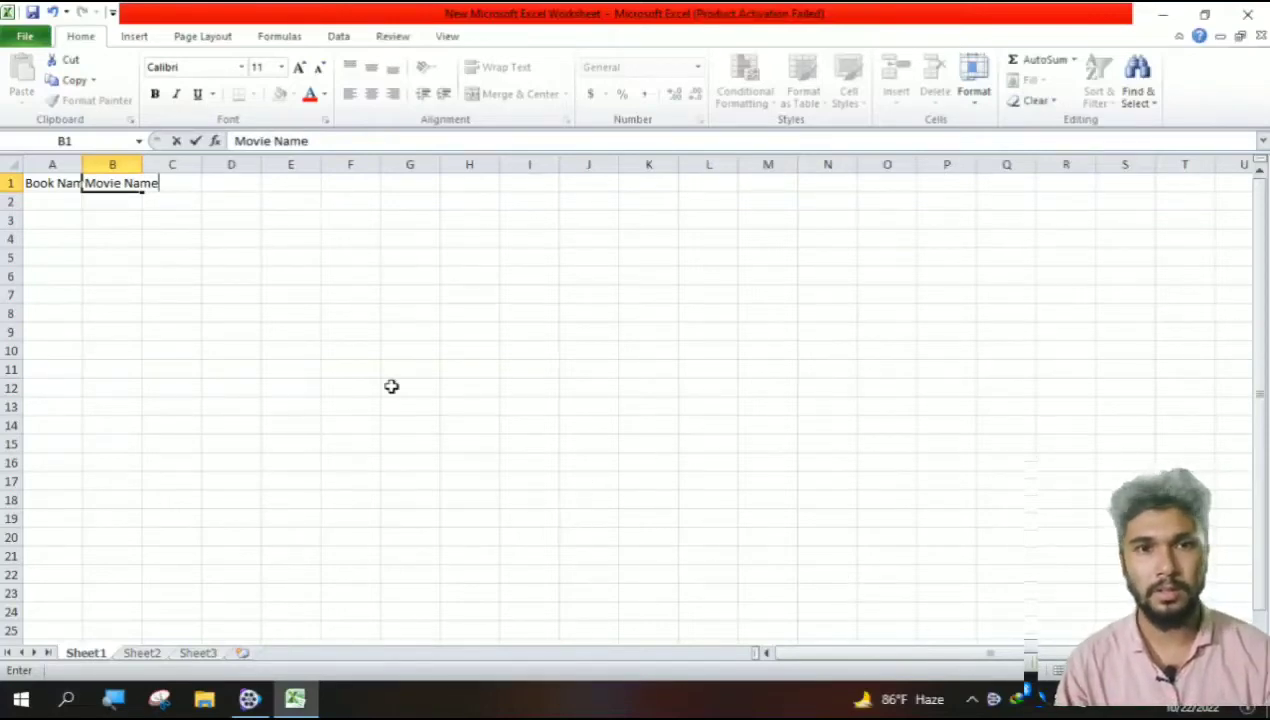
click(226, 293)
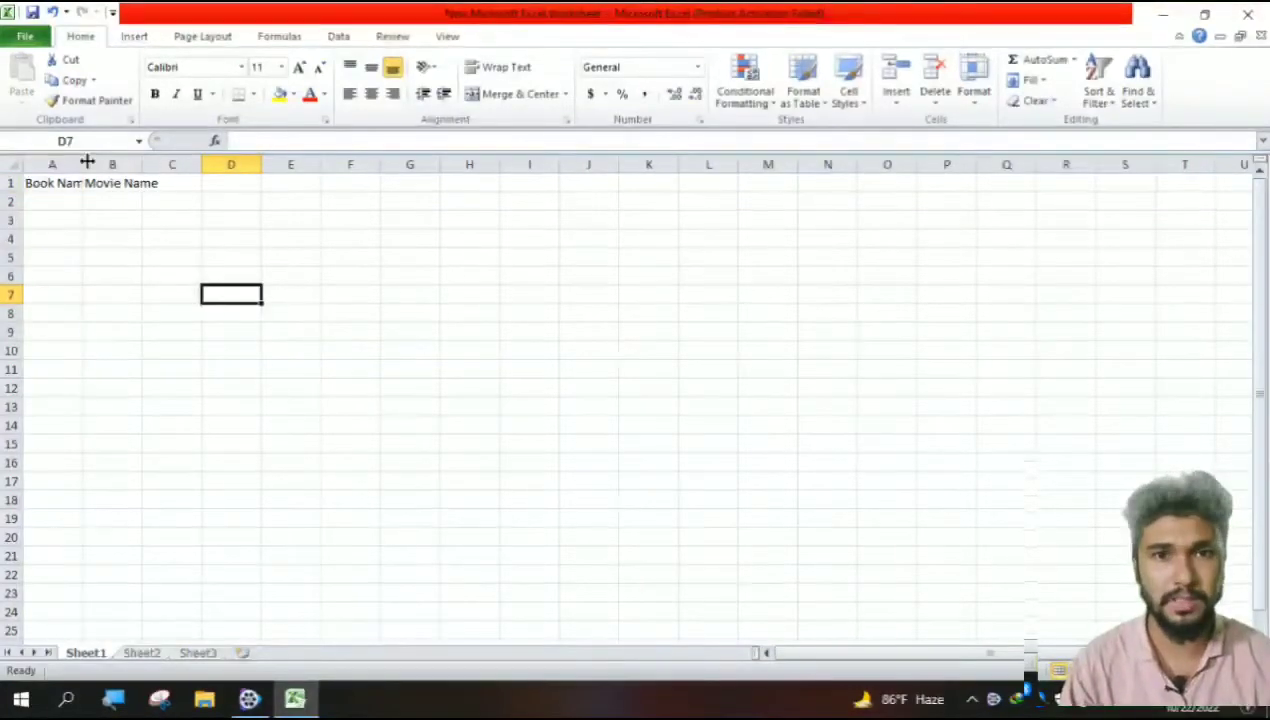
- Widen columns A and B to fit their headers and fill header cells A1:B1 with blue
drag(86, 164, 190, 183)
click(293, 94)
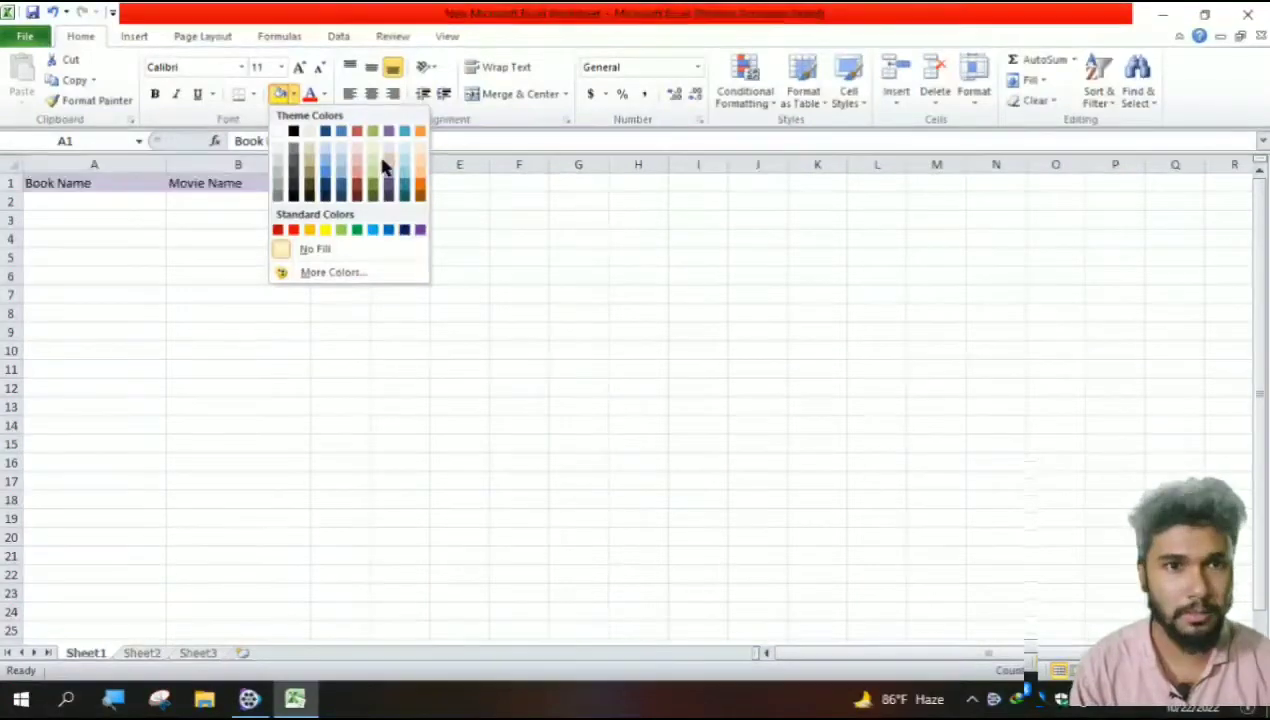
click(326, 177)
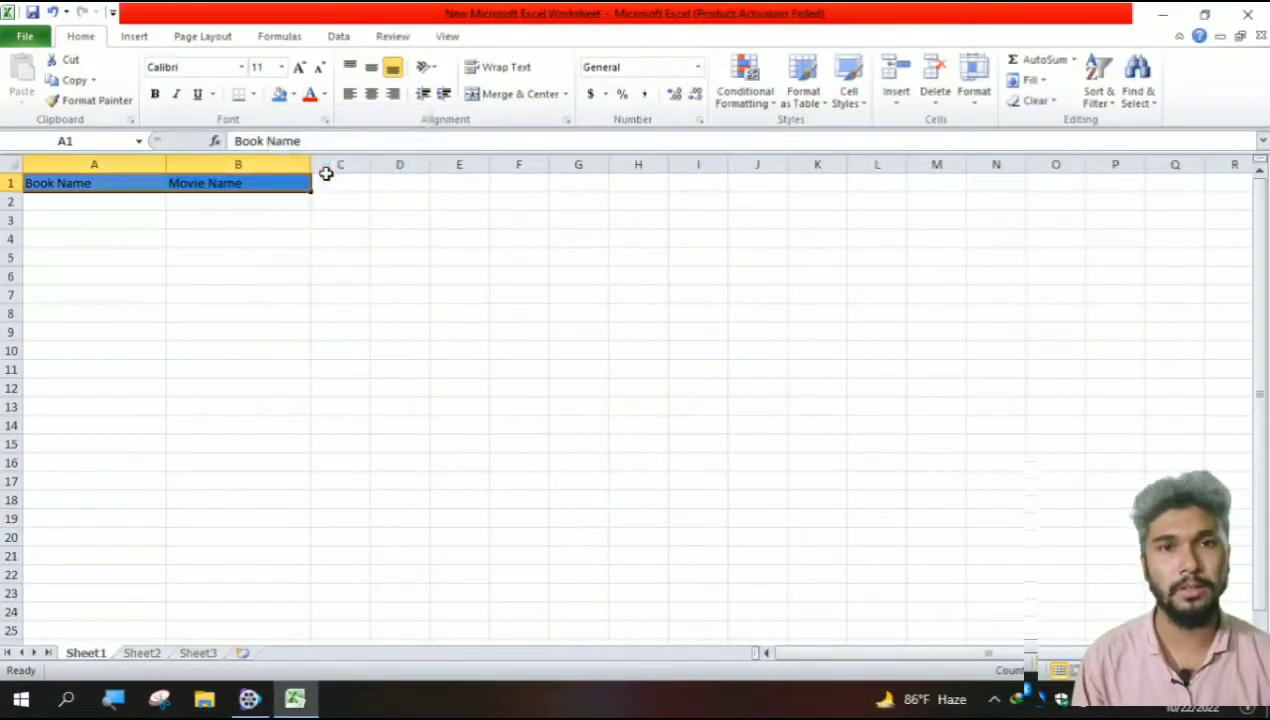
click(159, 236)
- Enter the book title "Lord Of the Rings" in cell A2 under Book Name
click(109, 205)
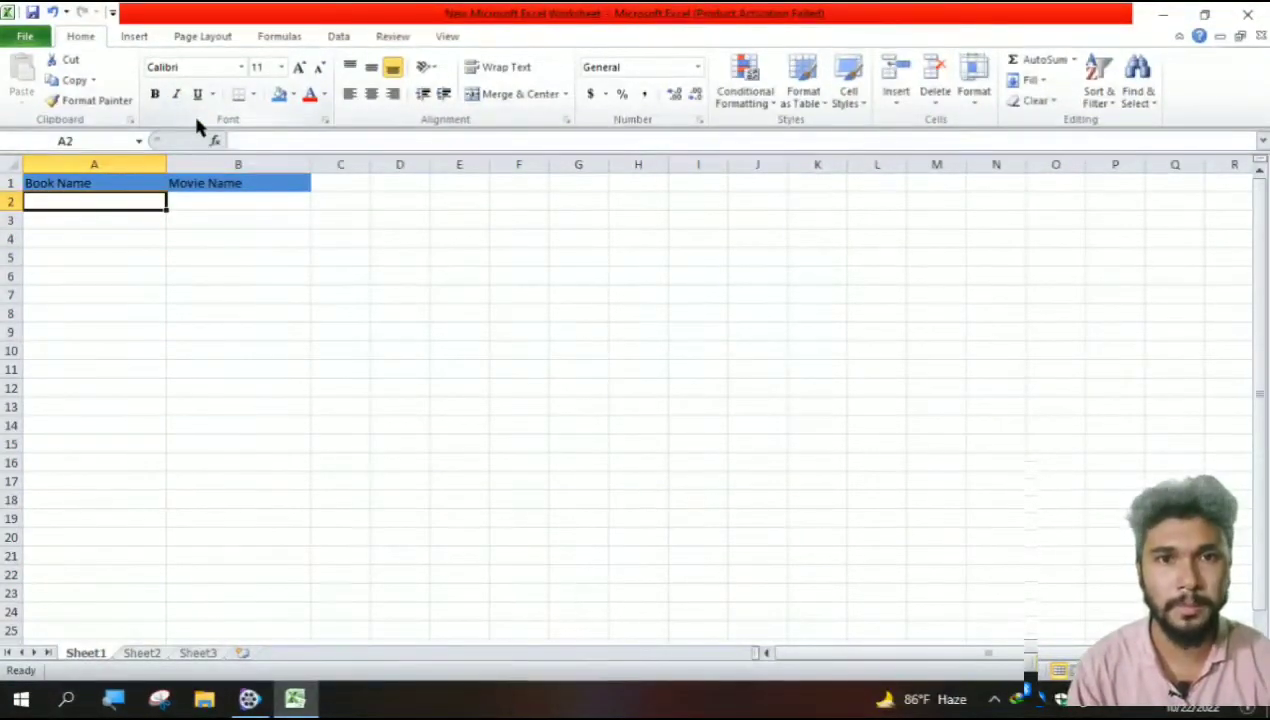
text(Lo)
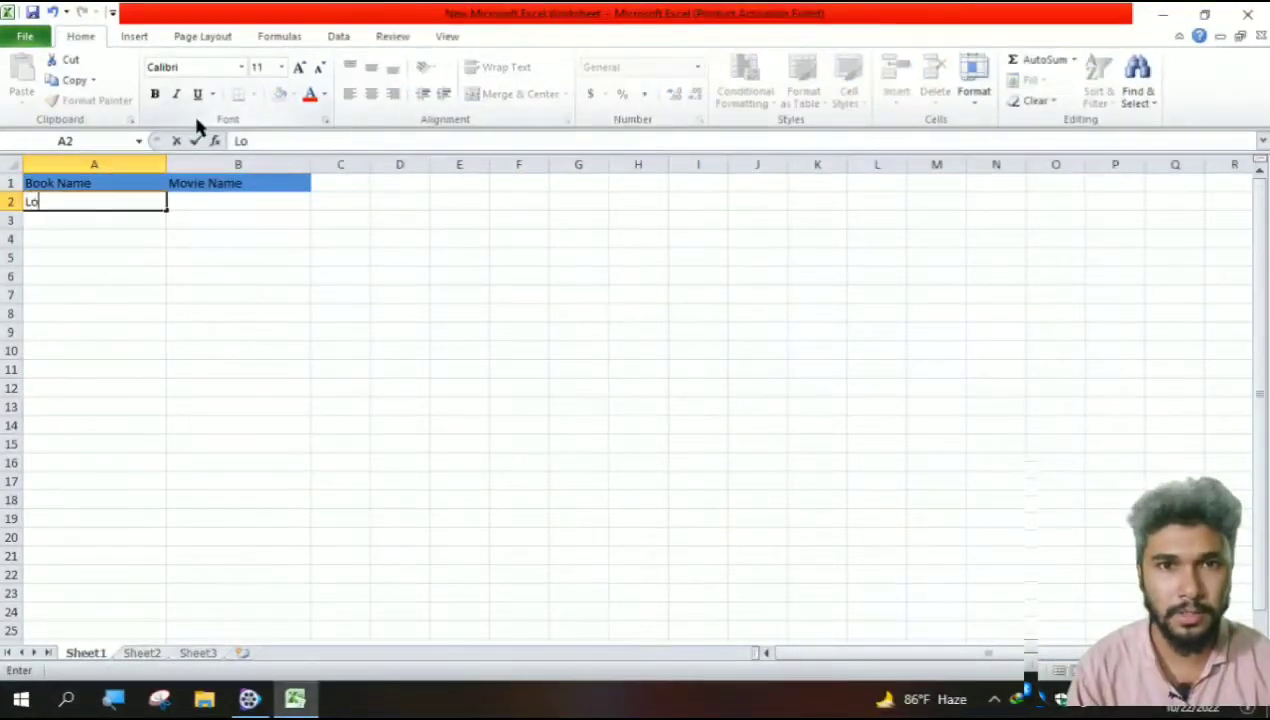
text(rd)
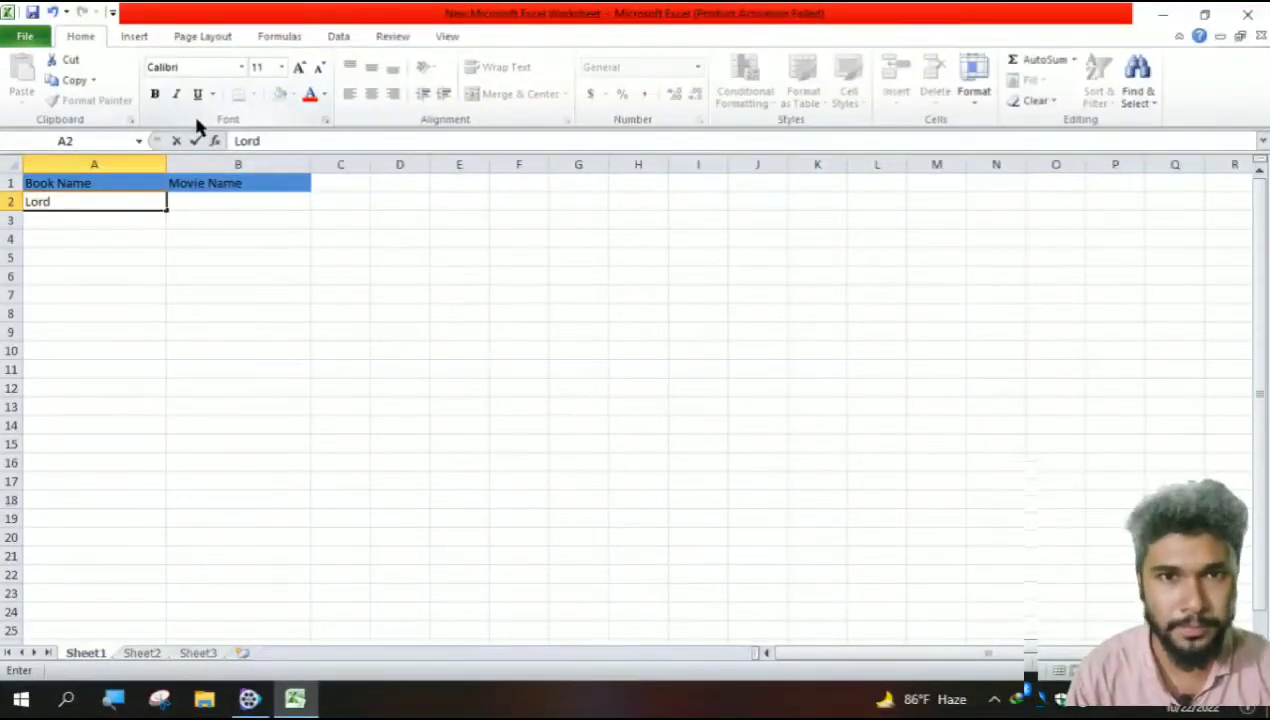
text( Of)
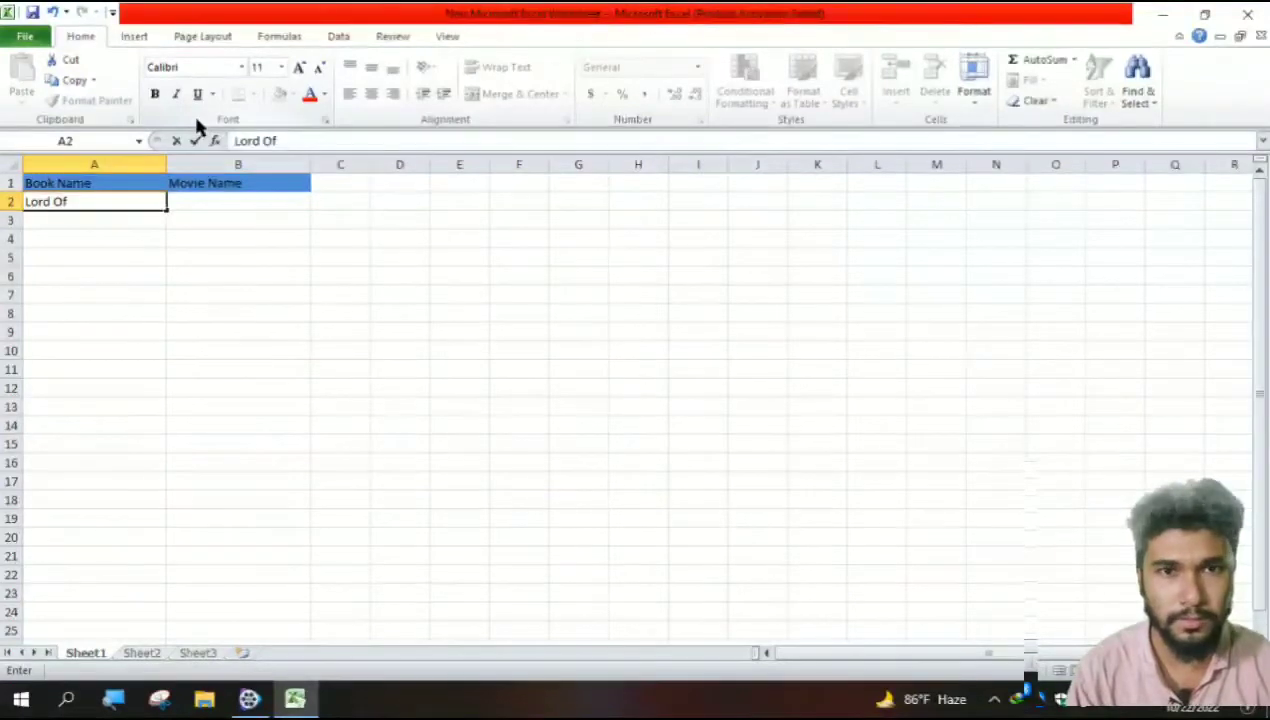
text(TH)
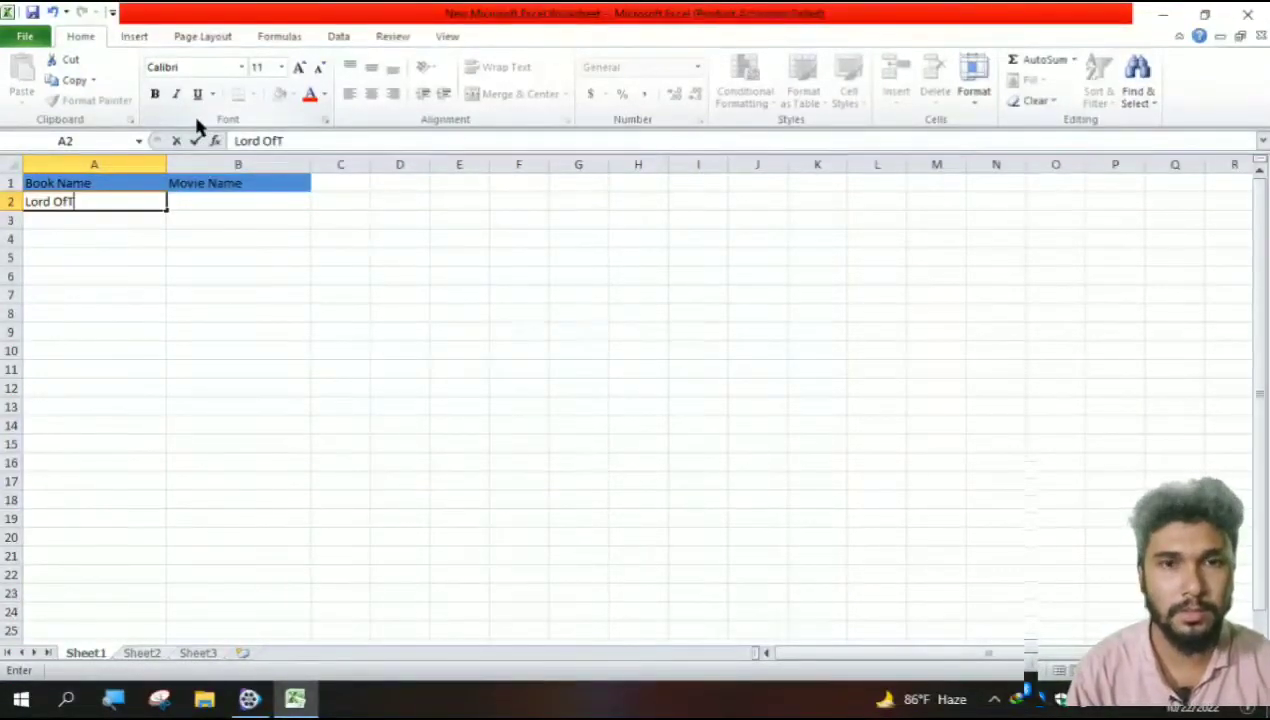
key(BackSpace)
key(BackSpace)
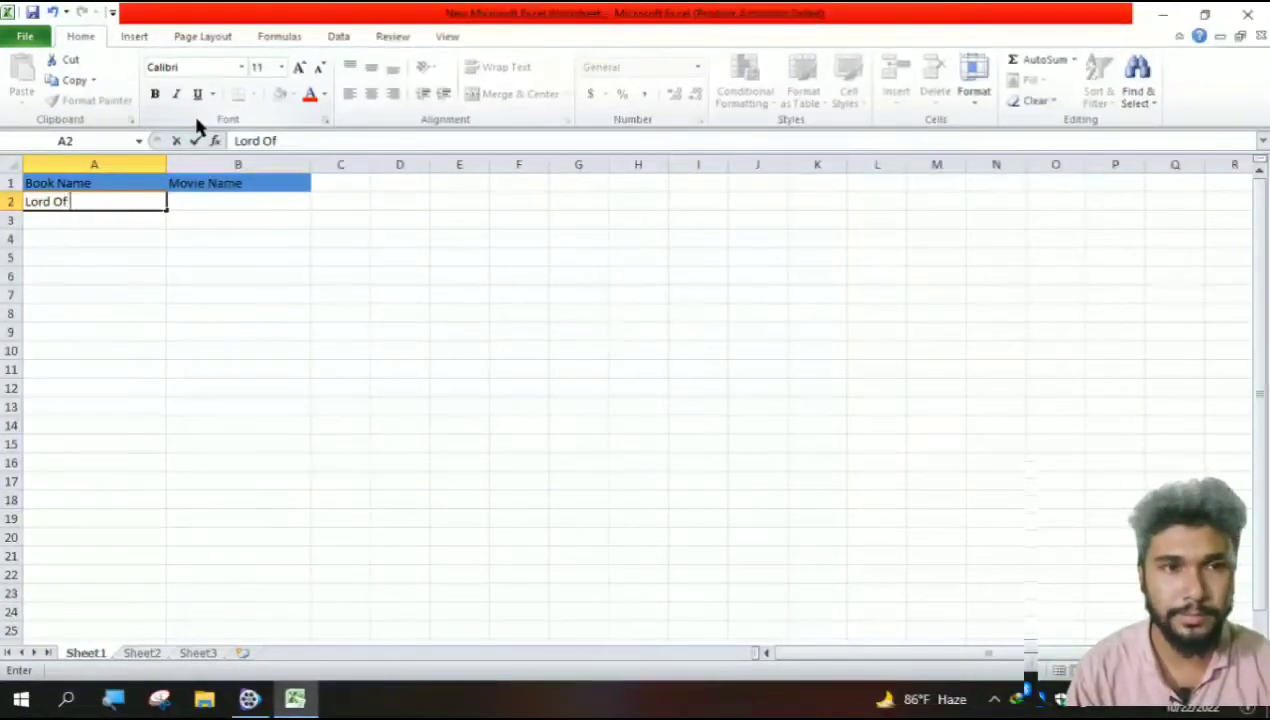
text(th)
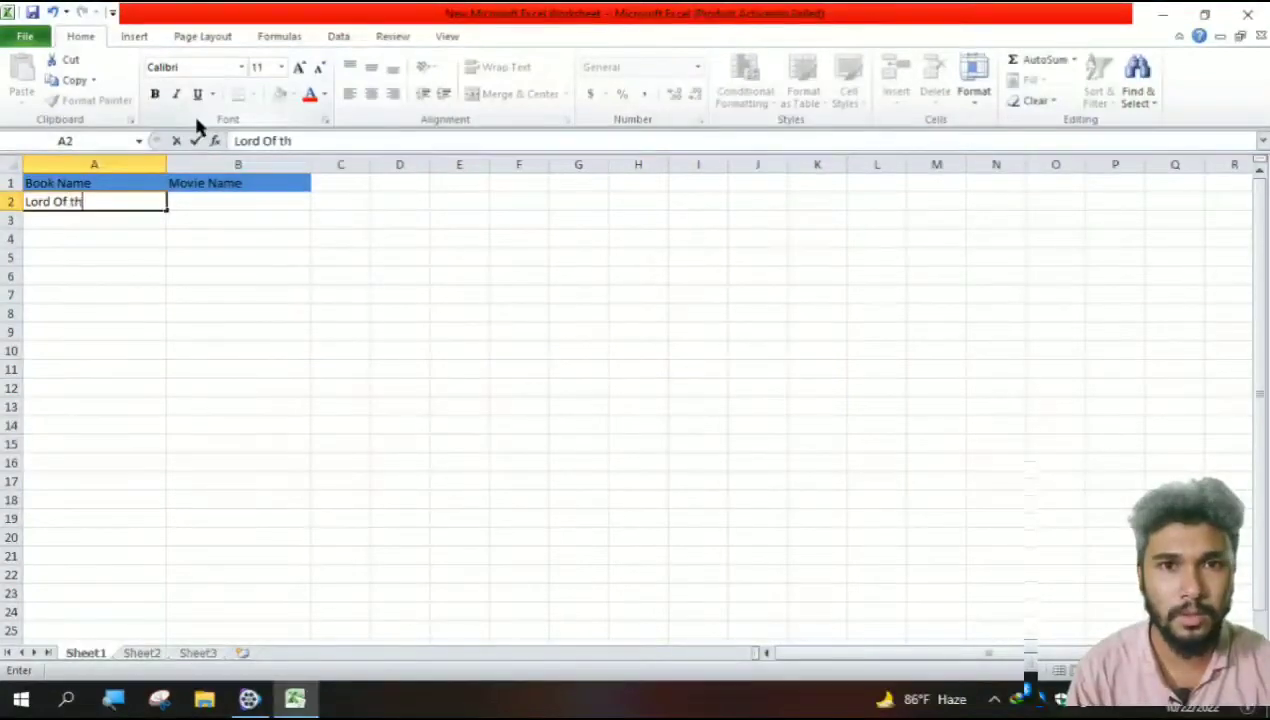
text(e Ri)
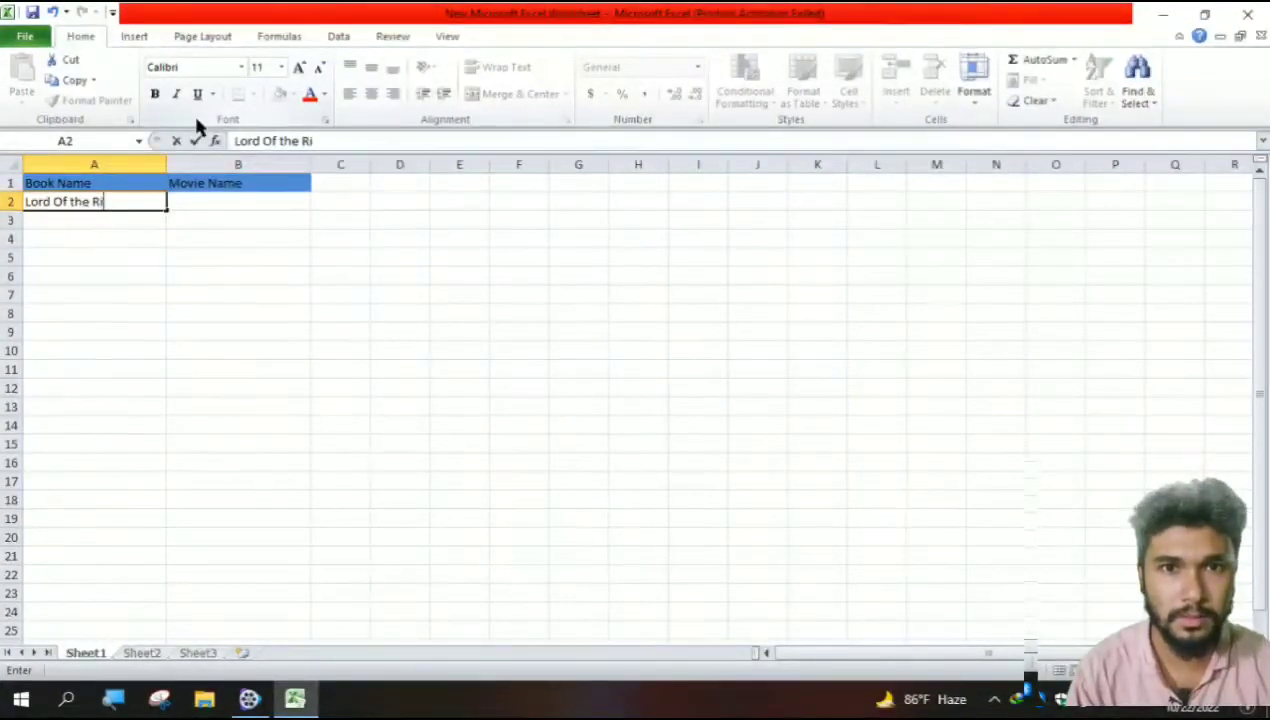
text(ngs)
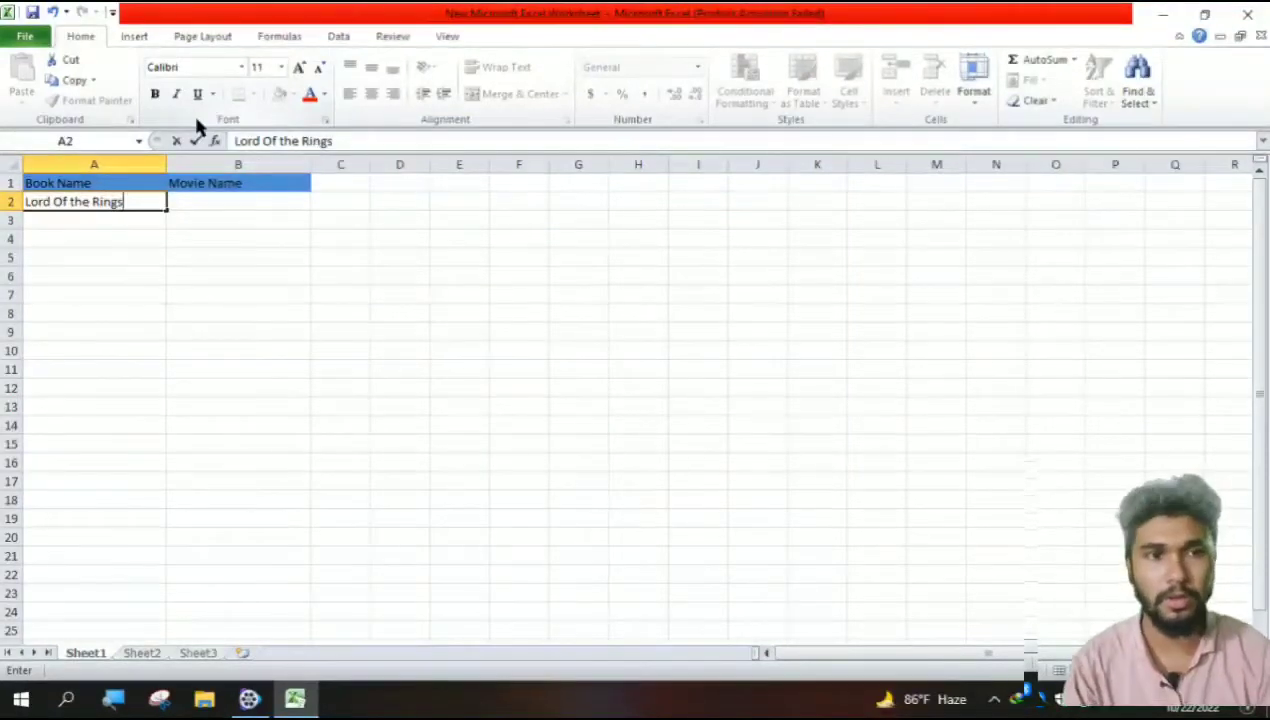
key(Tab)
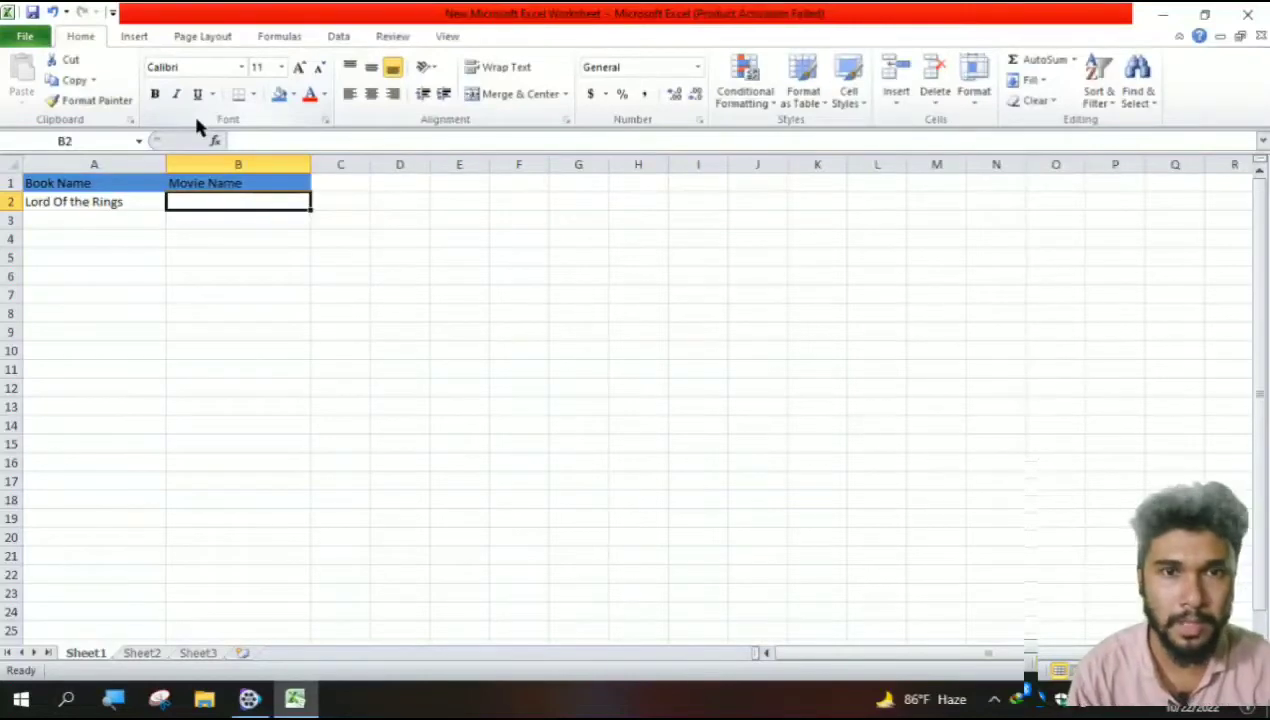
- Enter the movie title "The Godfather" in cell B2 under Movie Name
text(Th)
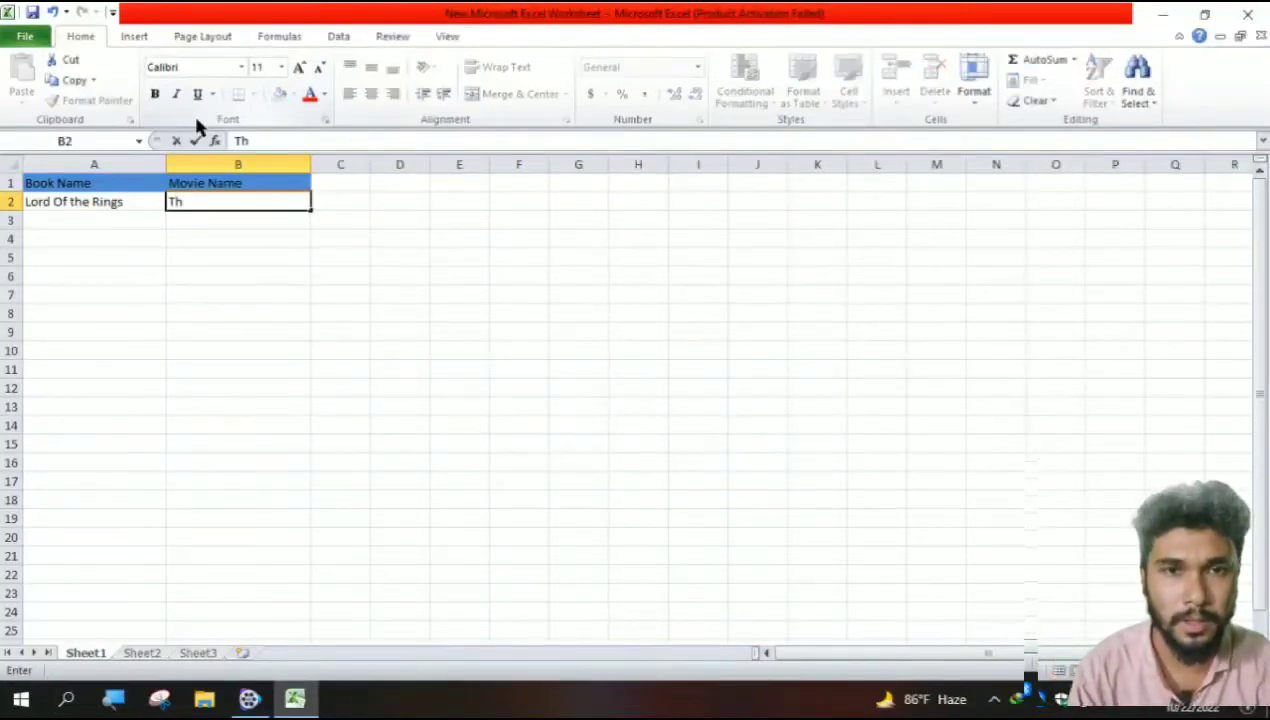
text(e )
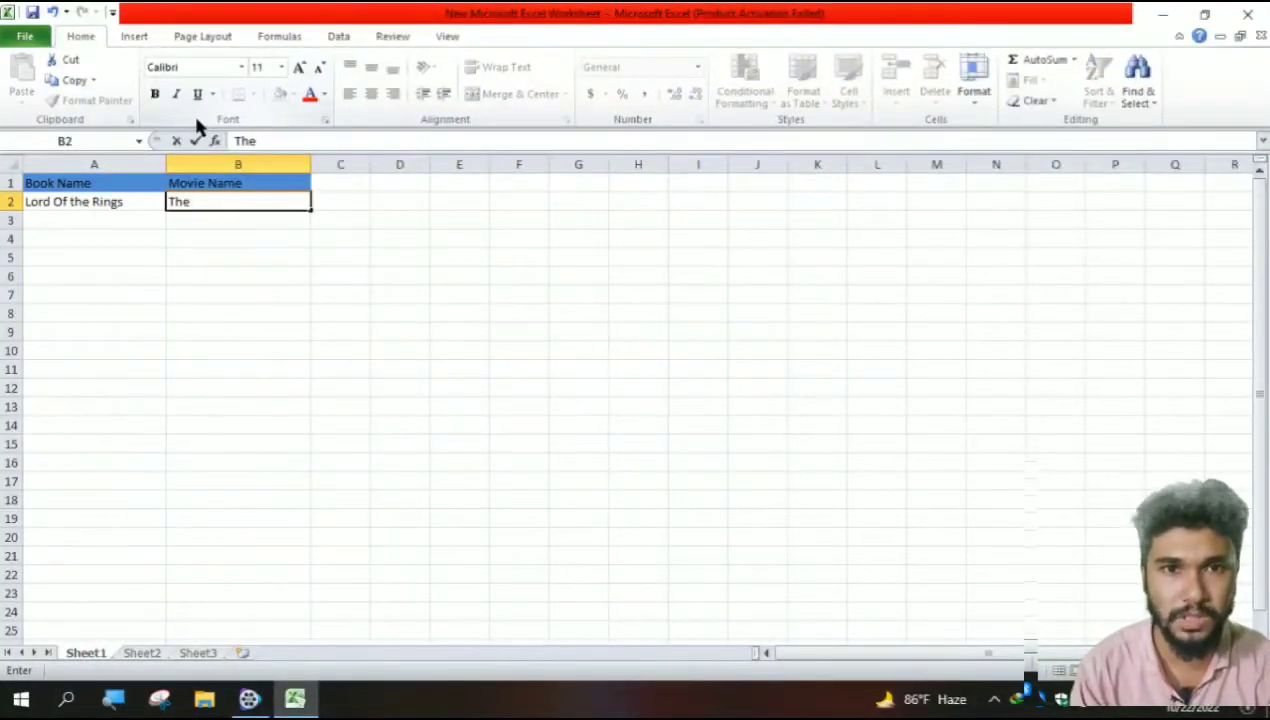
text(G)
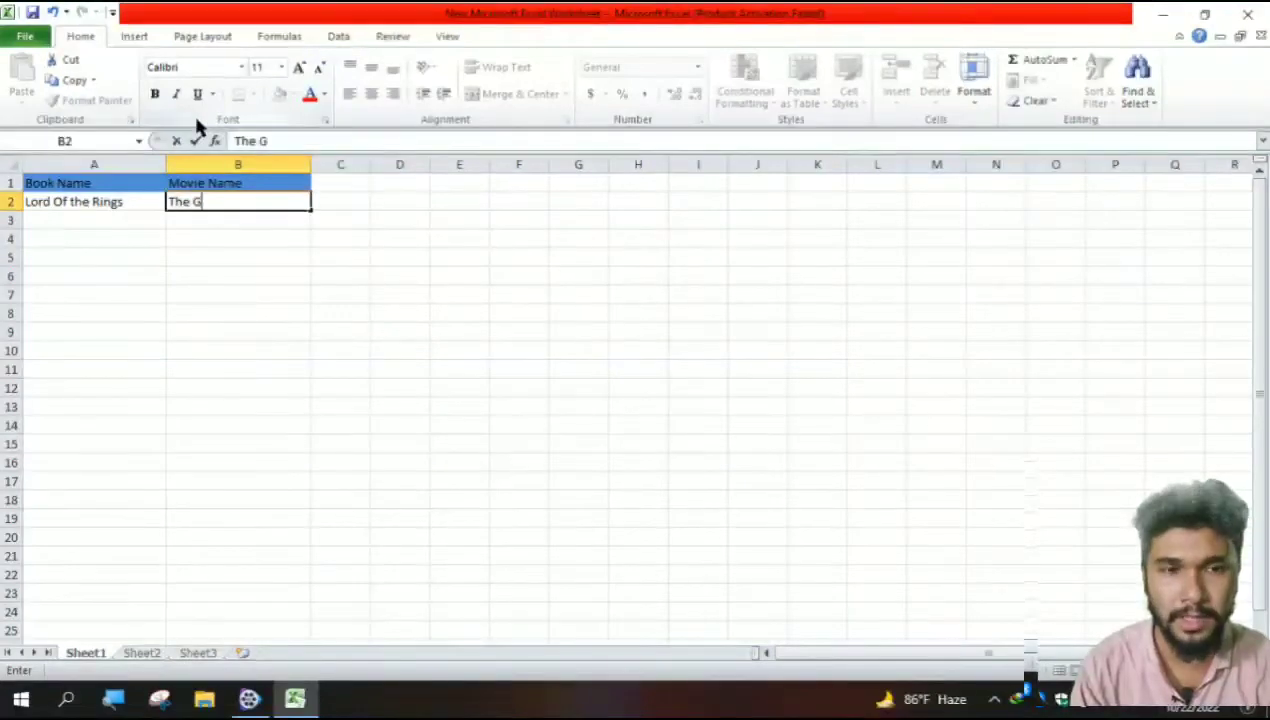
text(odfa)
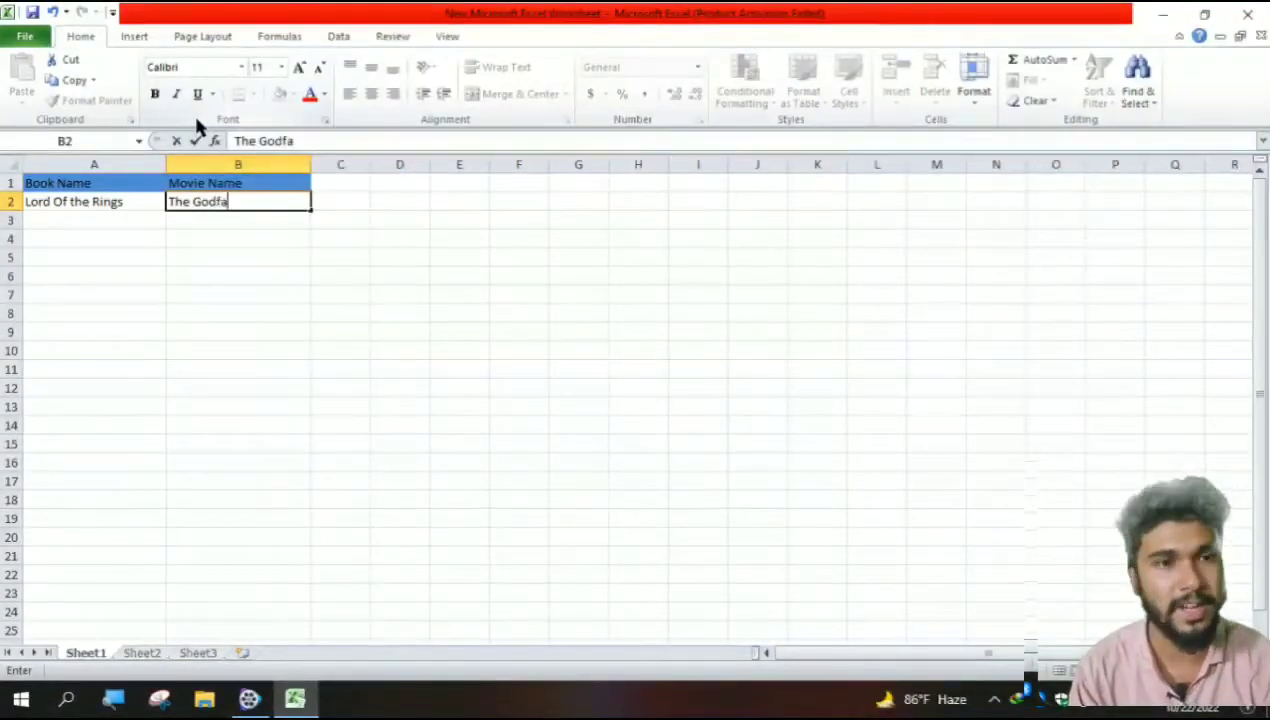
text(ther)
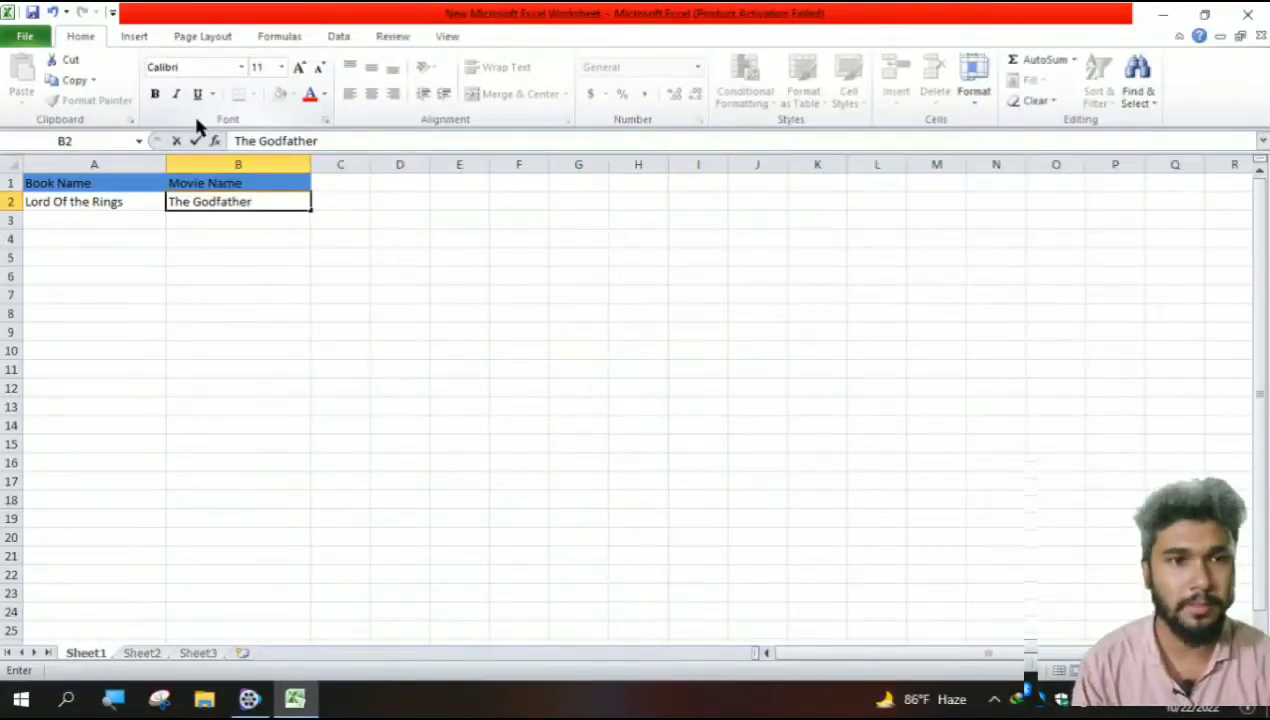
- Enter the book title "Animal Farm" in cell A3
click(104, 221)
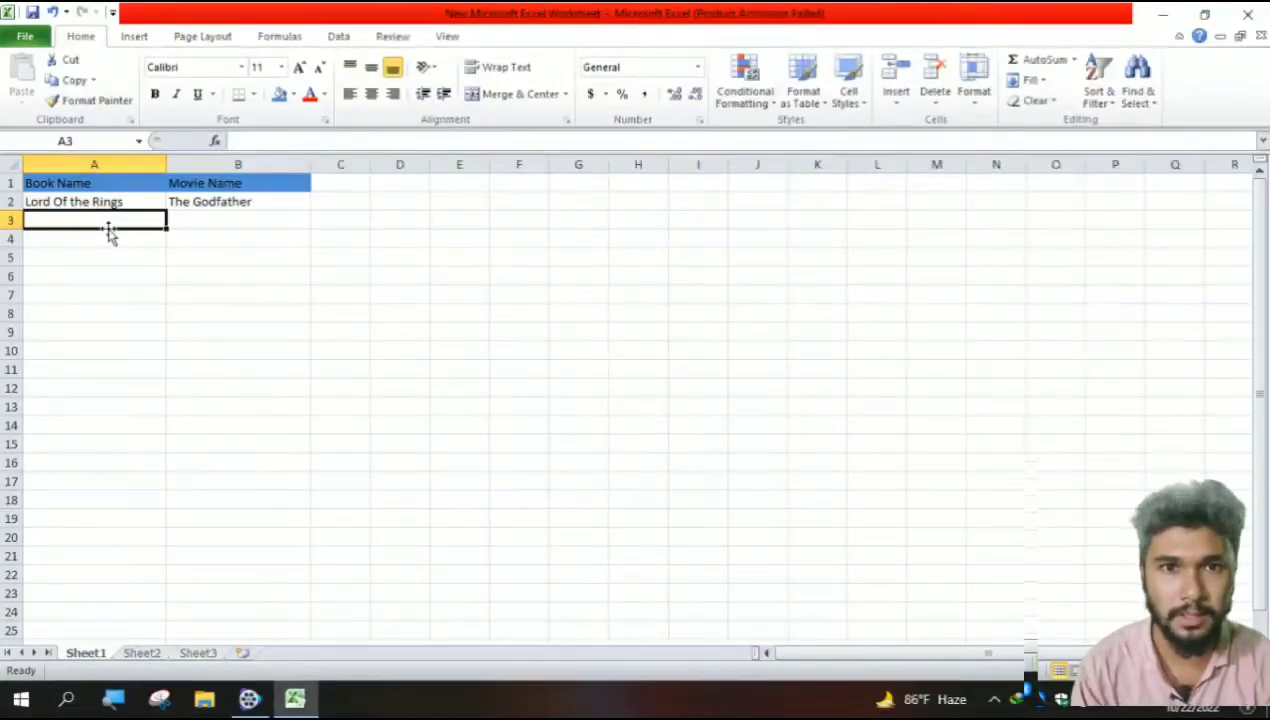
text(Animal)
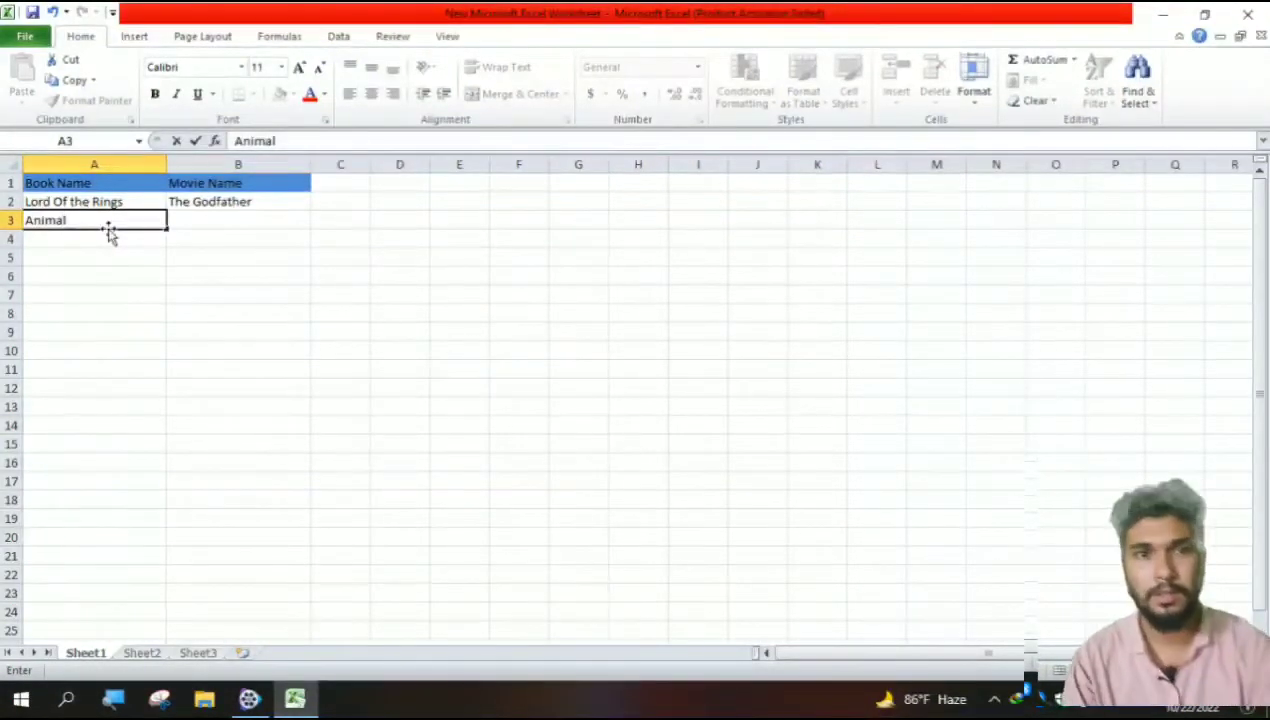
text( Farm)
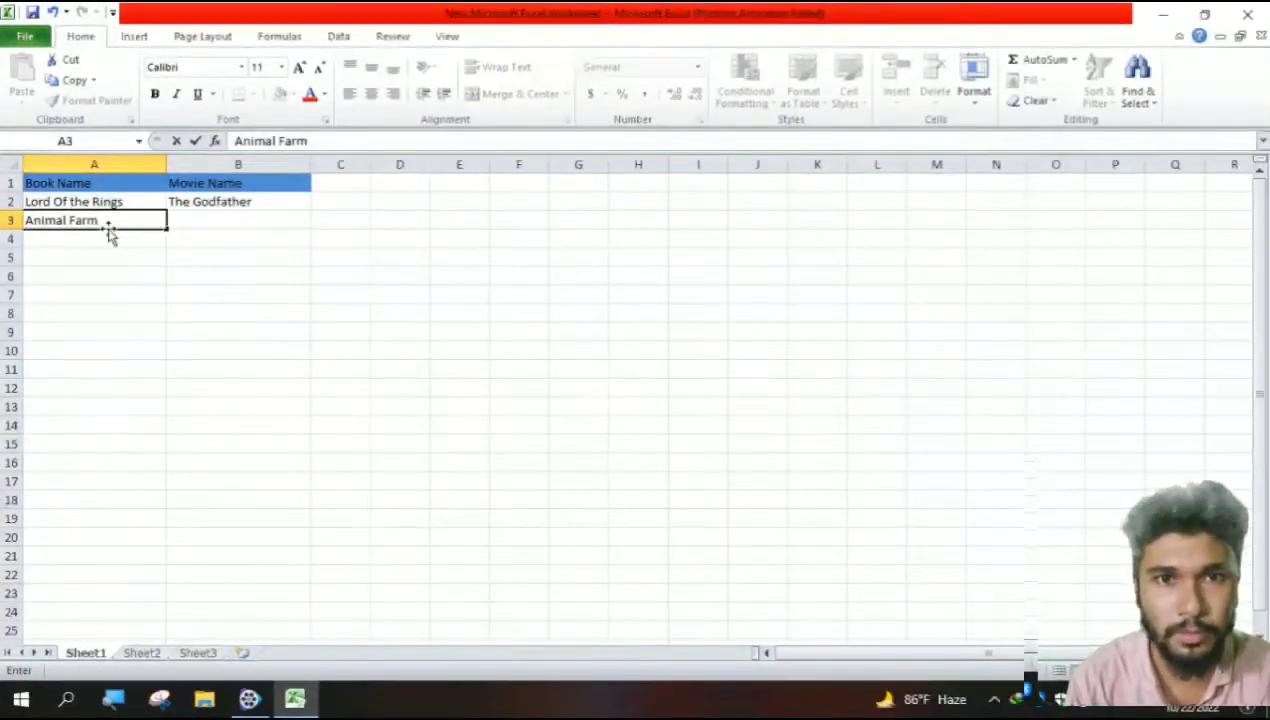
key(Tab)
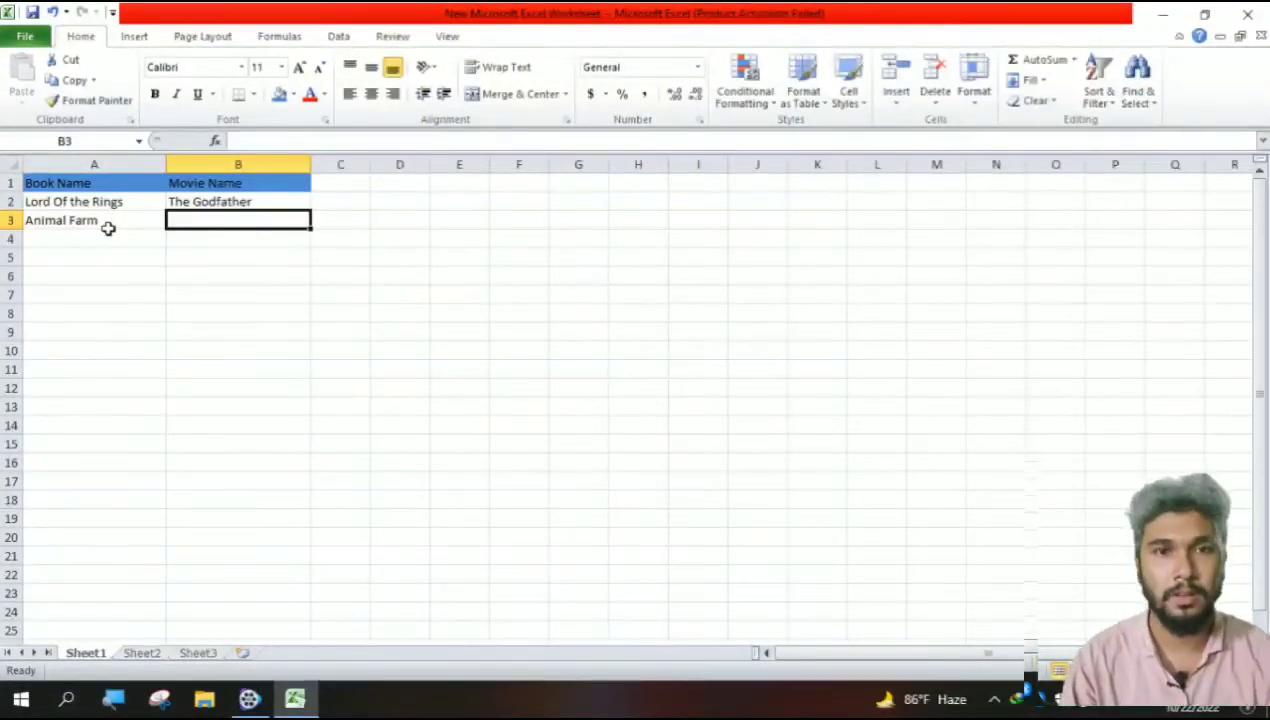
- Enter the movie title "The Dark Knight" in cell B3
text(T)
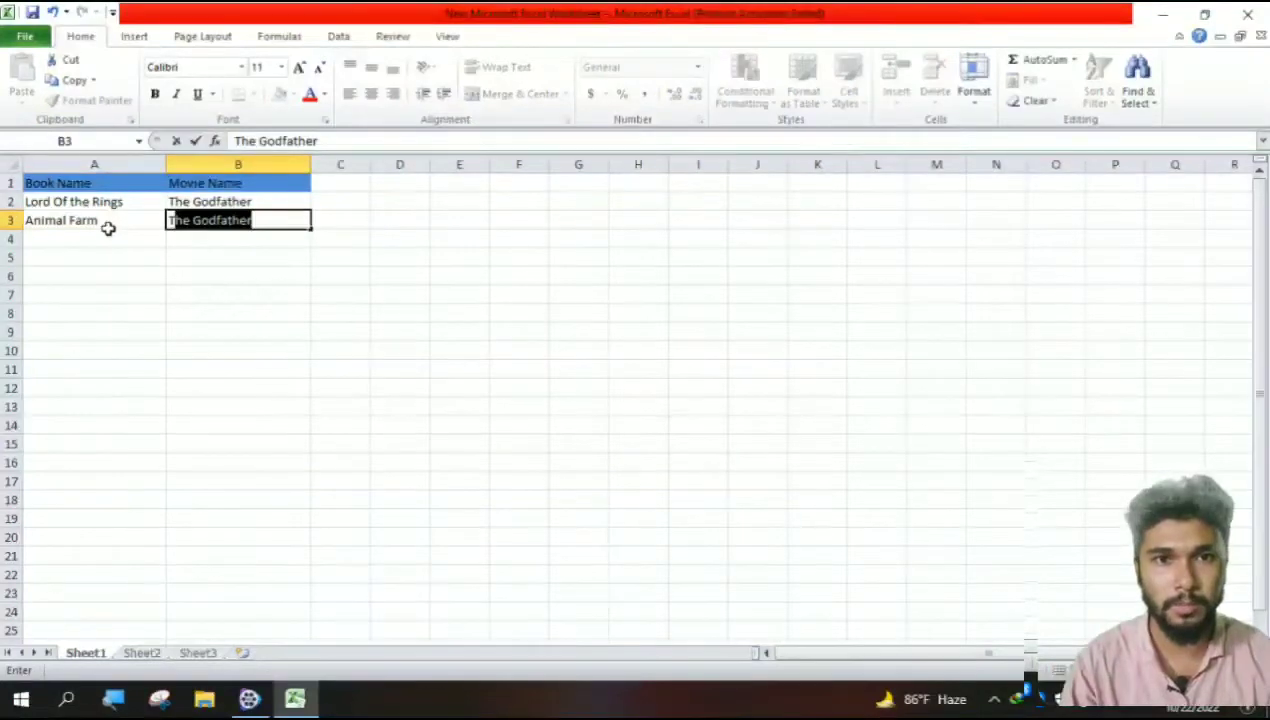
text(he )
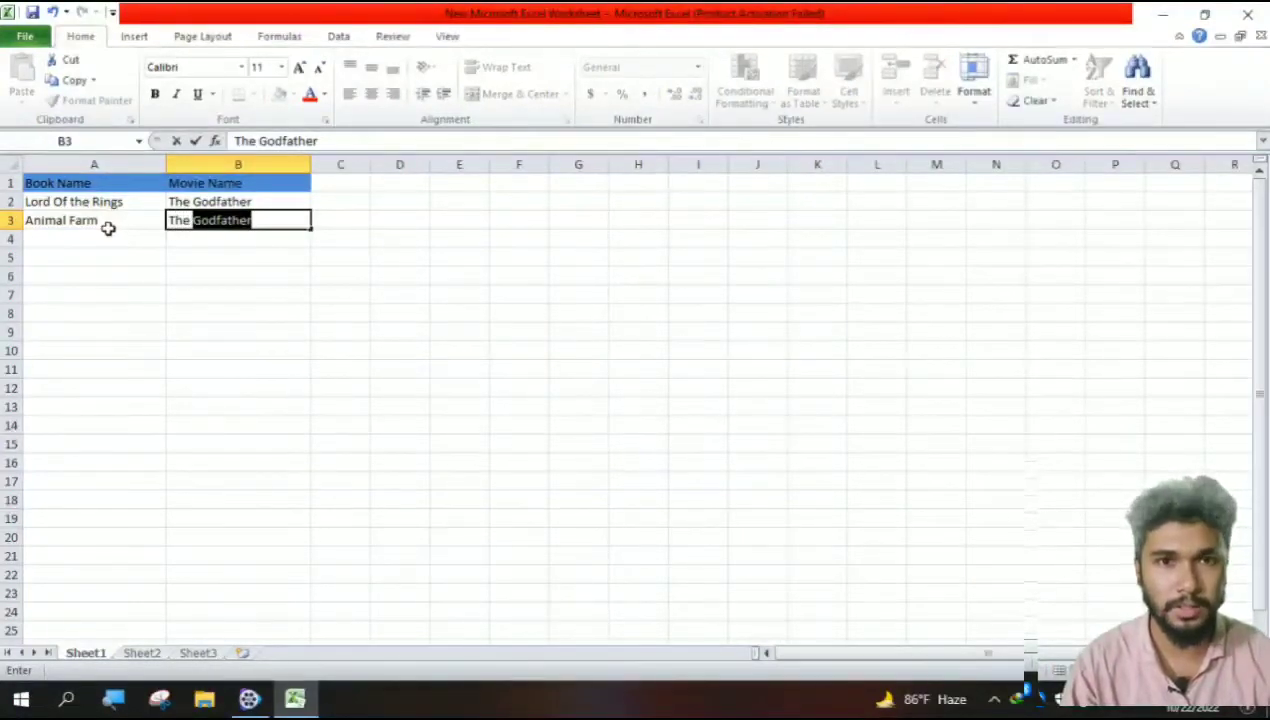
text(Dark)
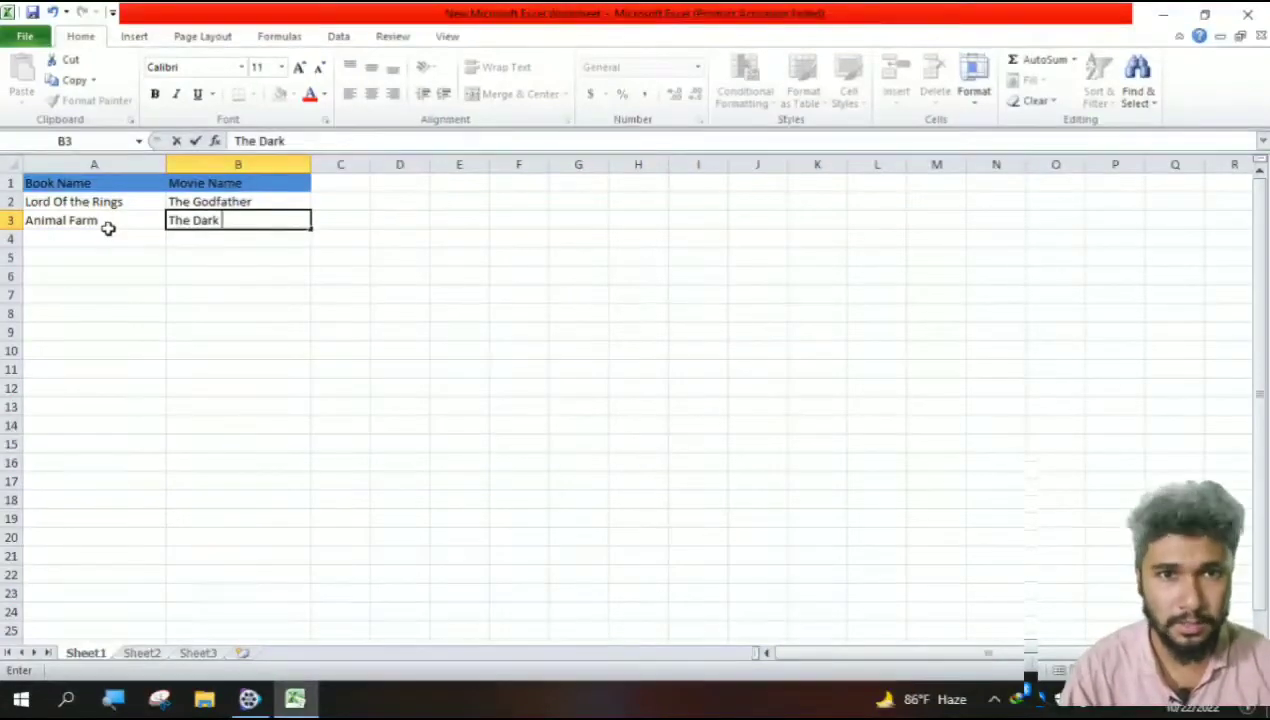
text( Kn)
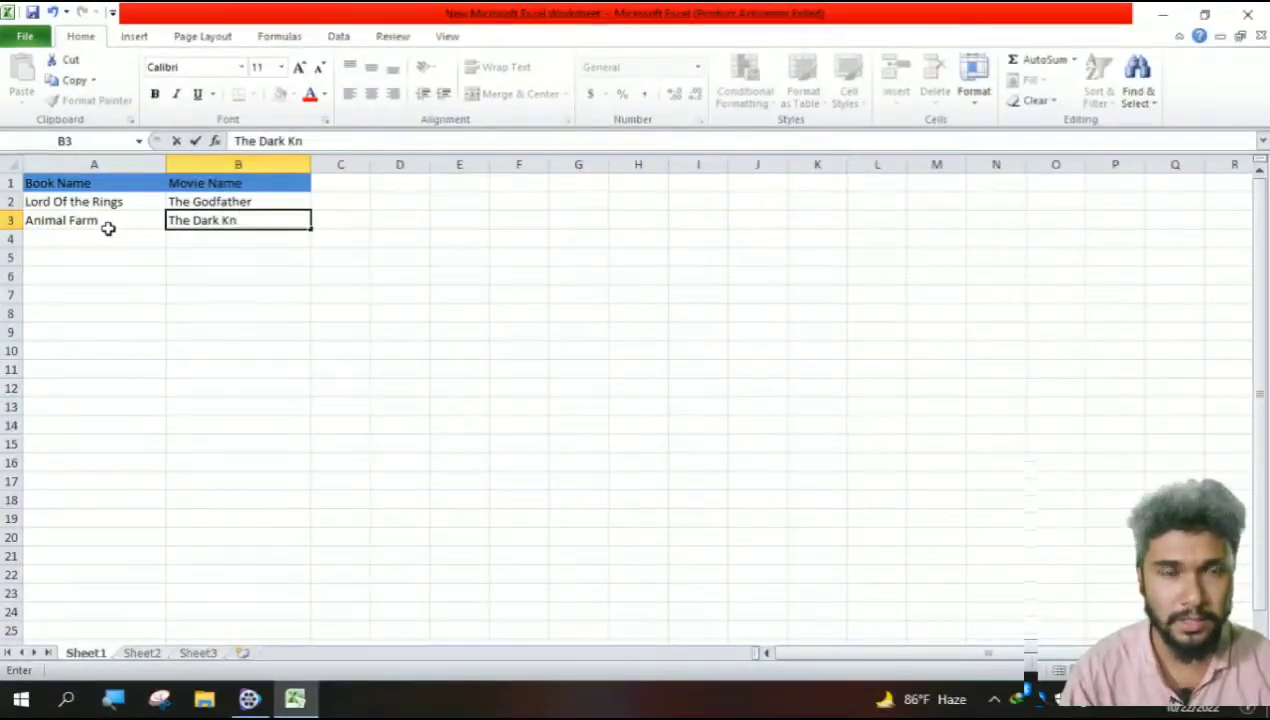
text(ight)
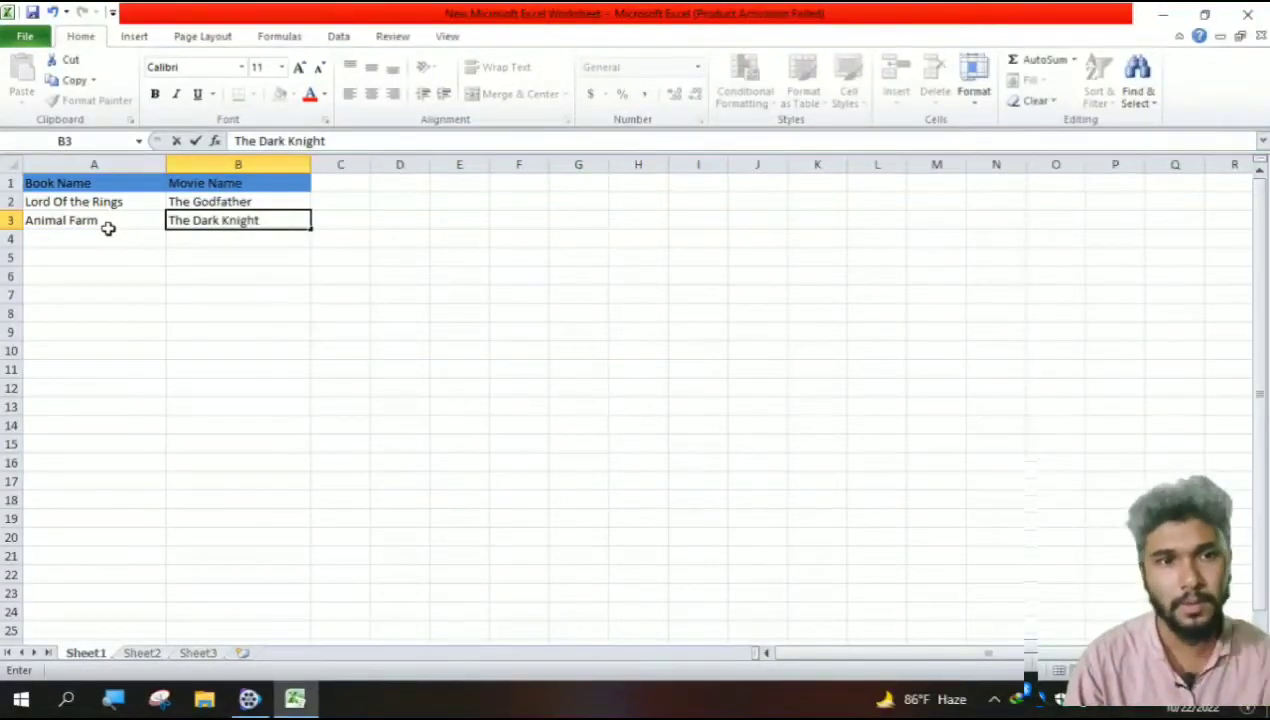
- Confirm the movie title in cell B3 and enter the book title "Kafka on the Shore" in cell A4
key(Return)
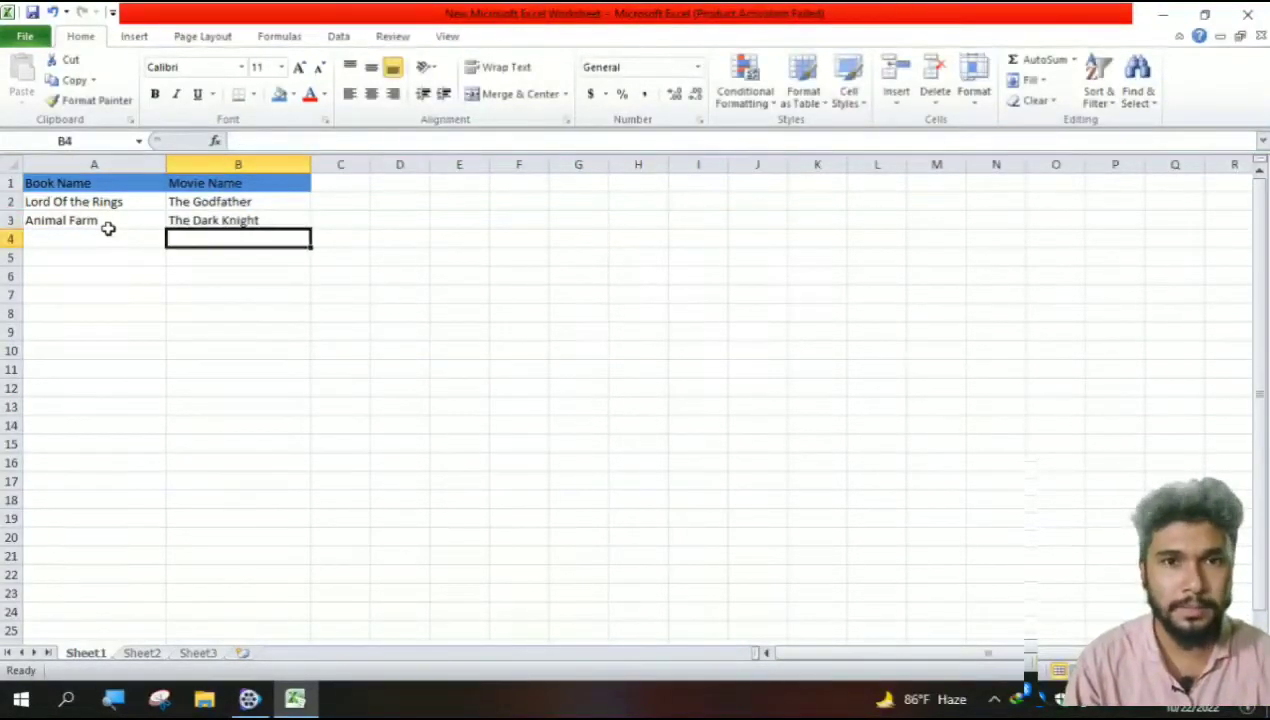
click(111, 236)
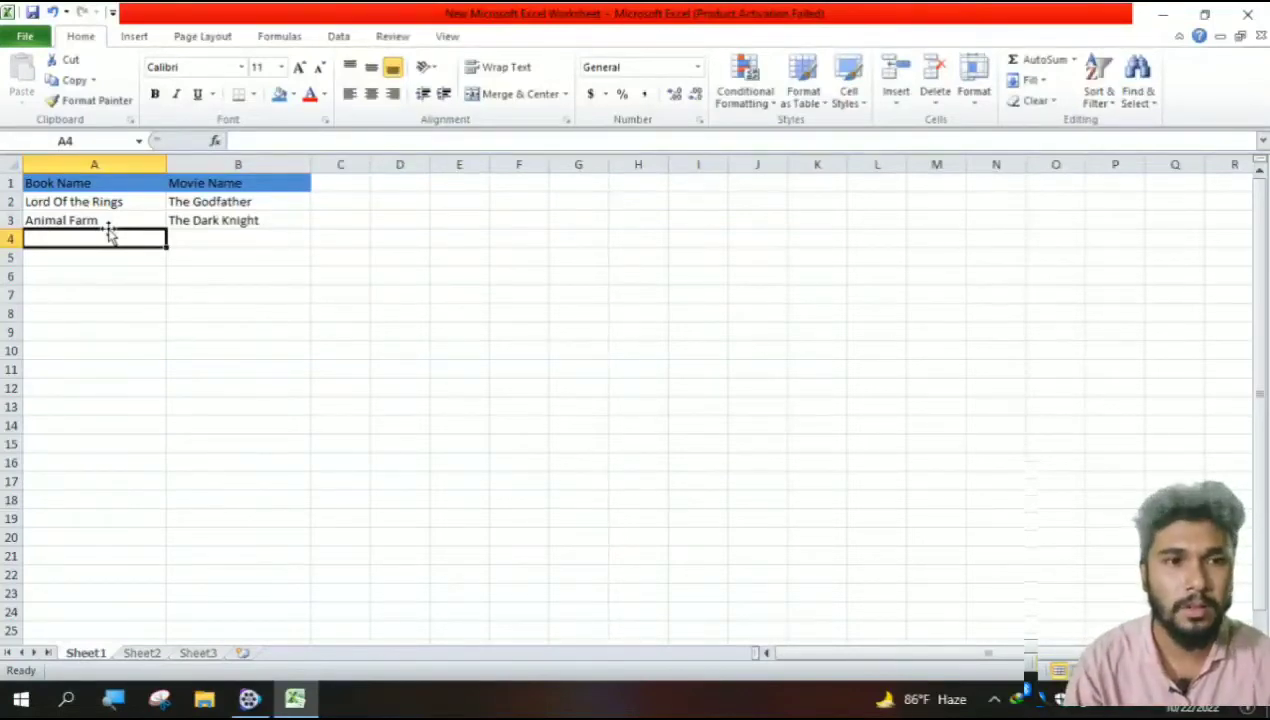
text(Ka)
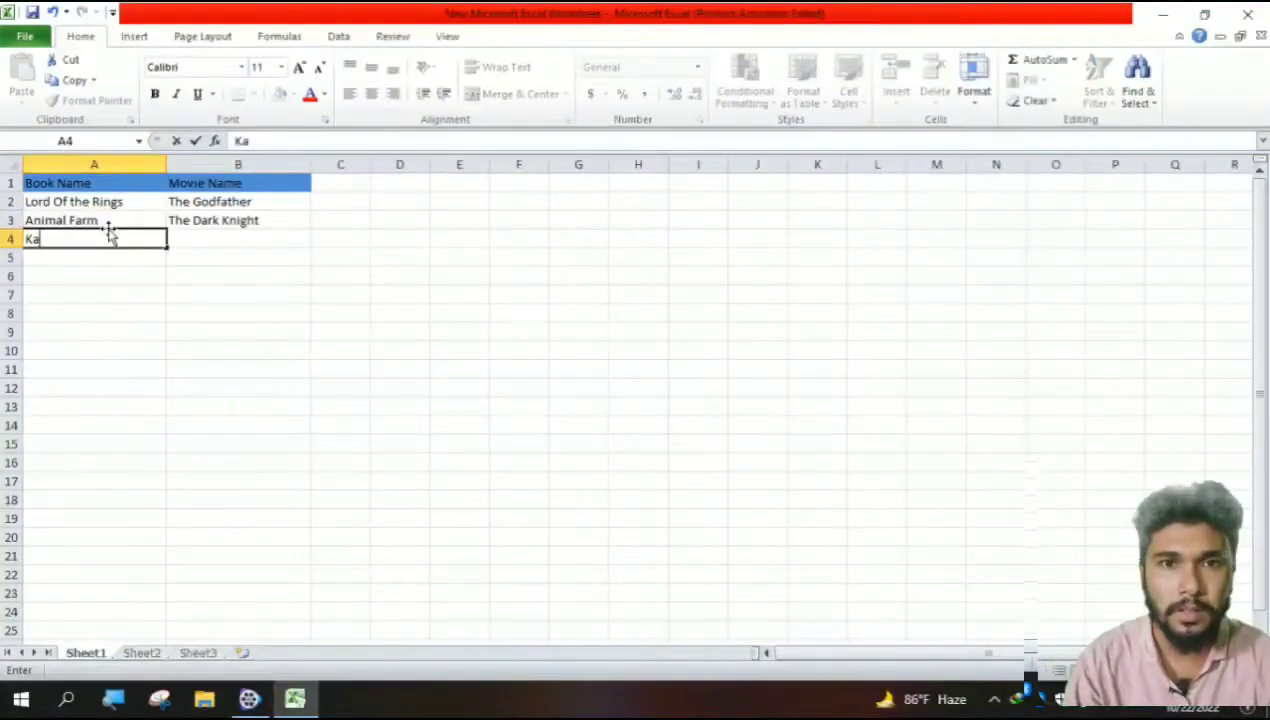
text(fk)
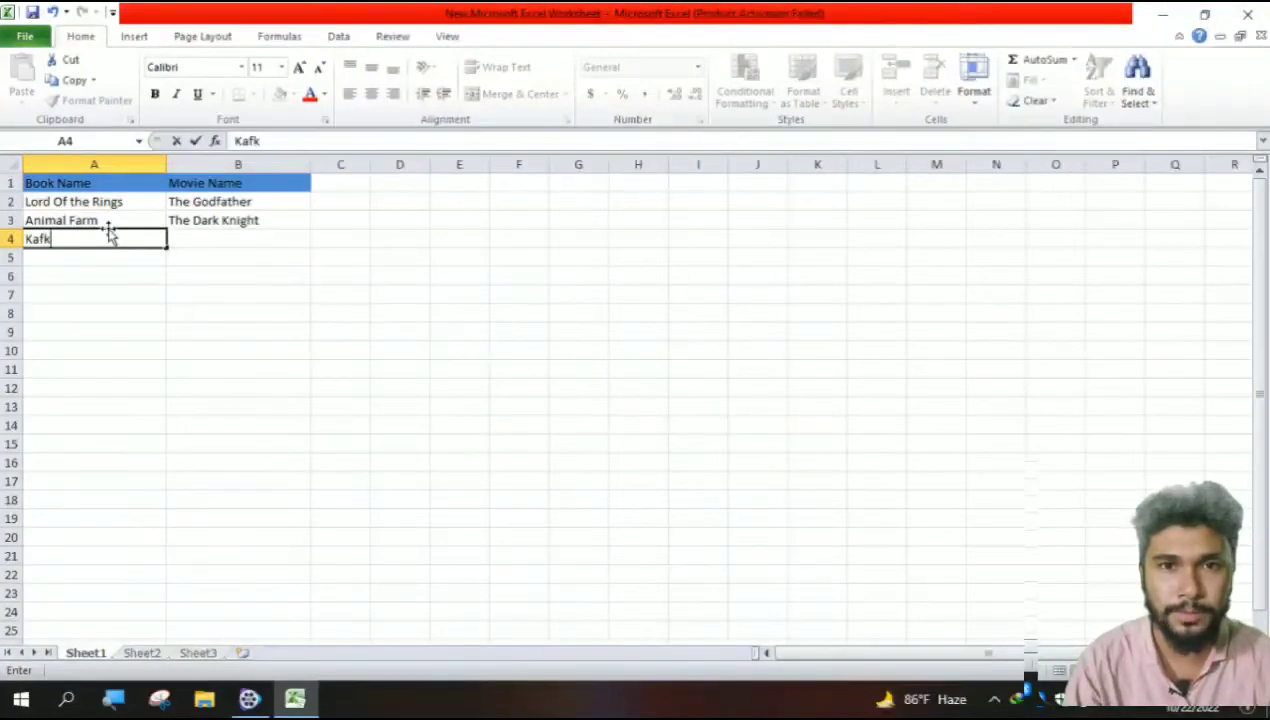
text(a on the)
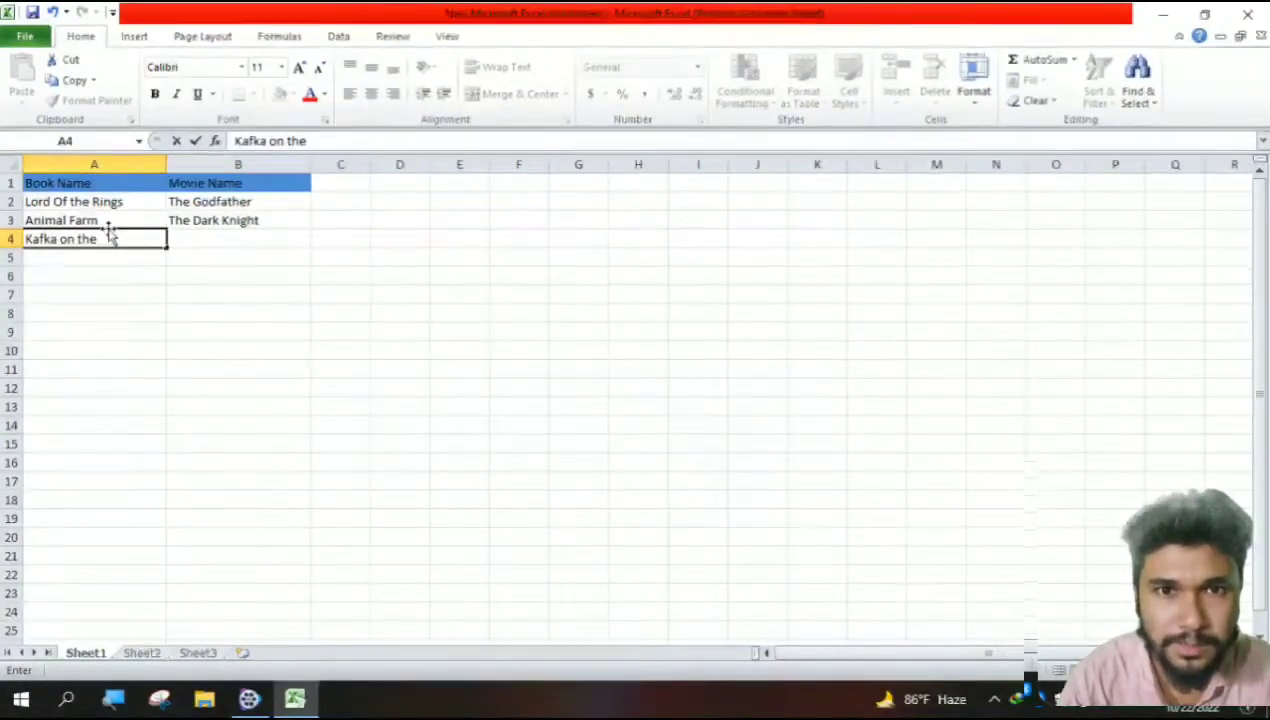
text( S)
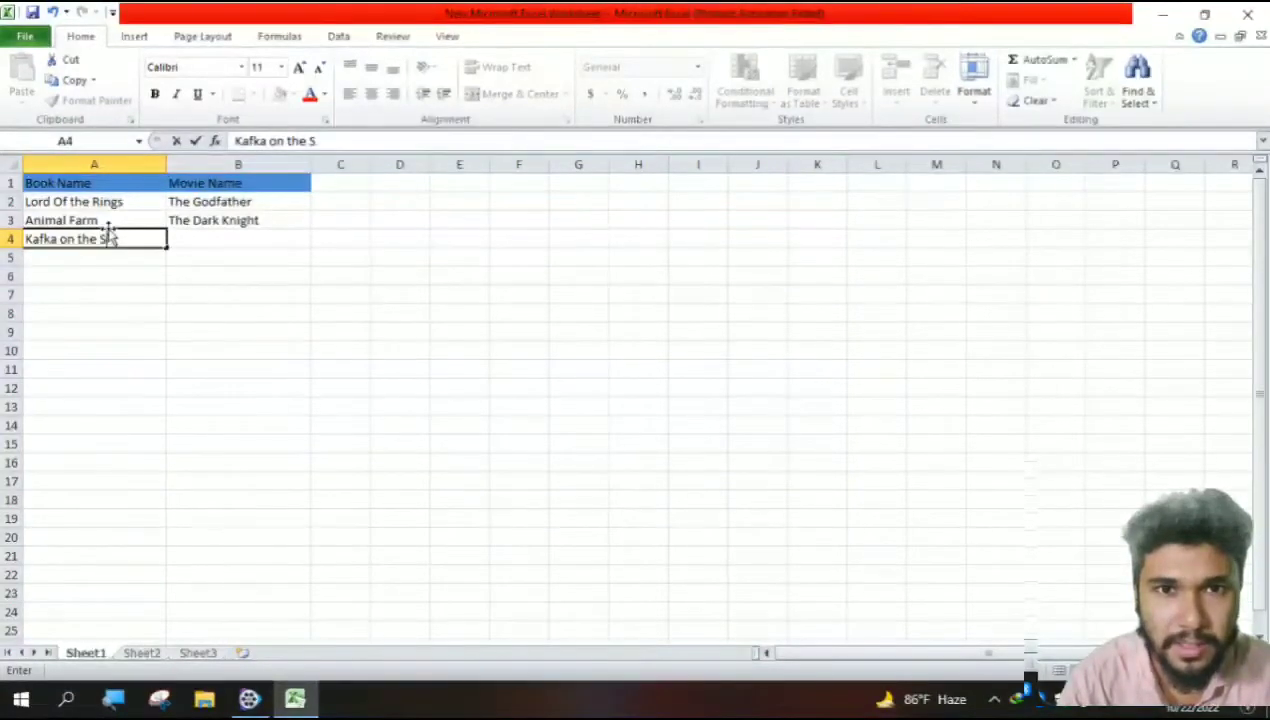
text(hore)
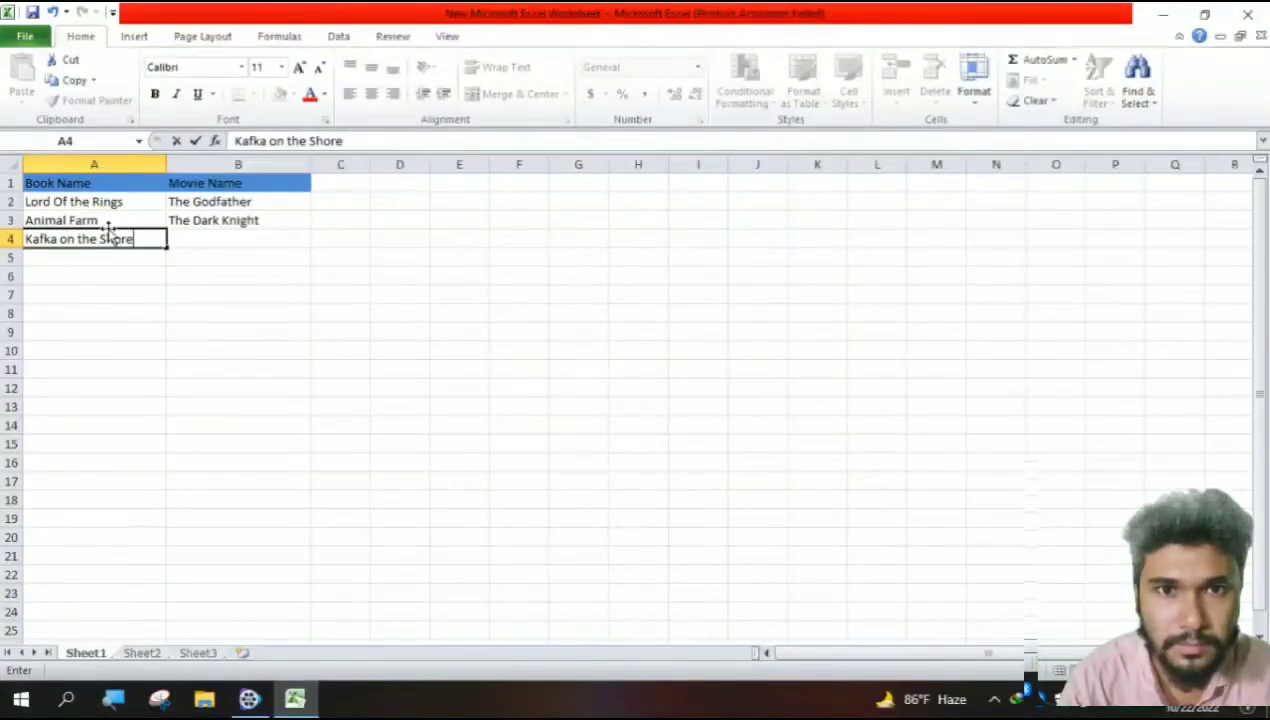
key(Tab)
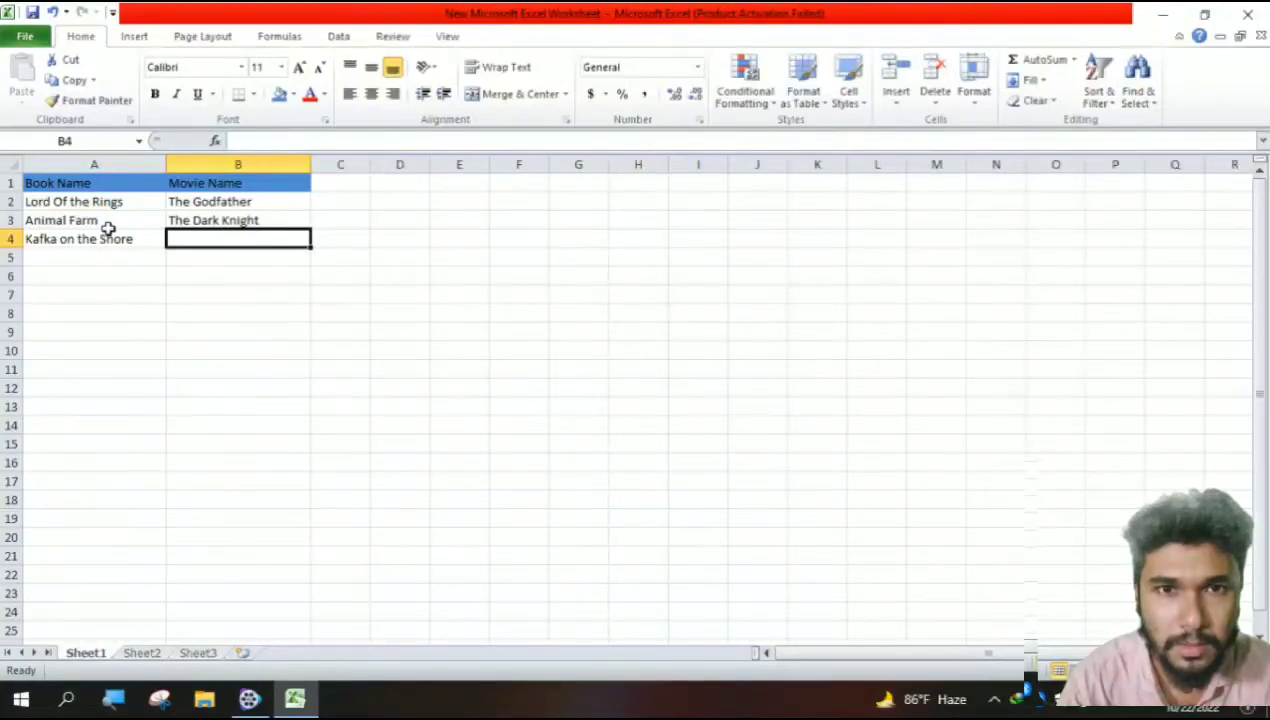
- Enter the movie title "Metropolis" in cell B4 under Movie Name
text(Metro)
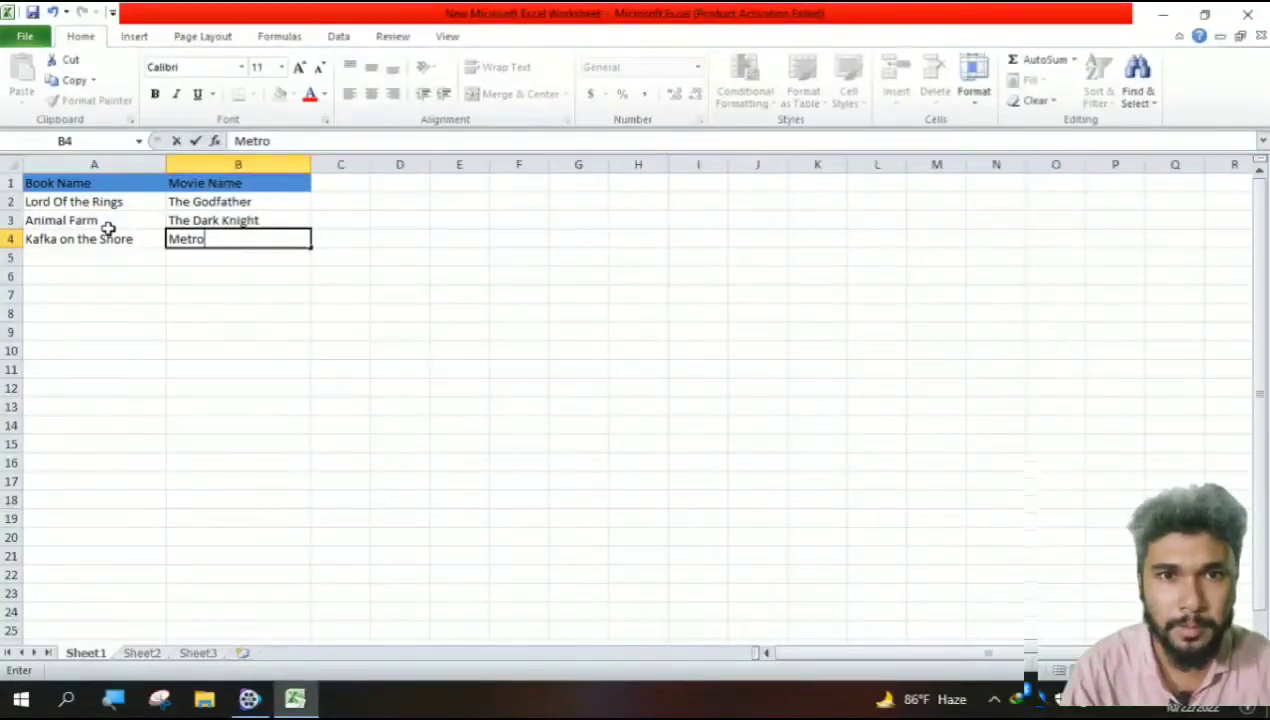
text(polis)
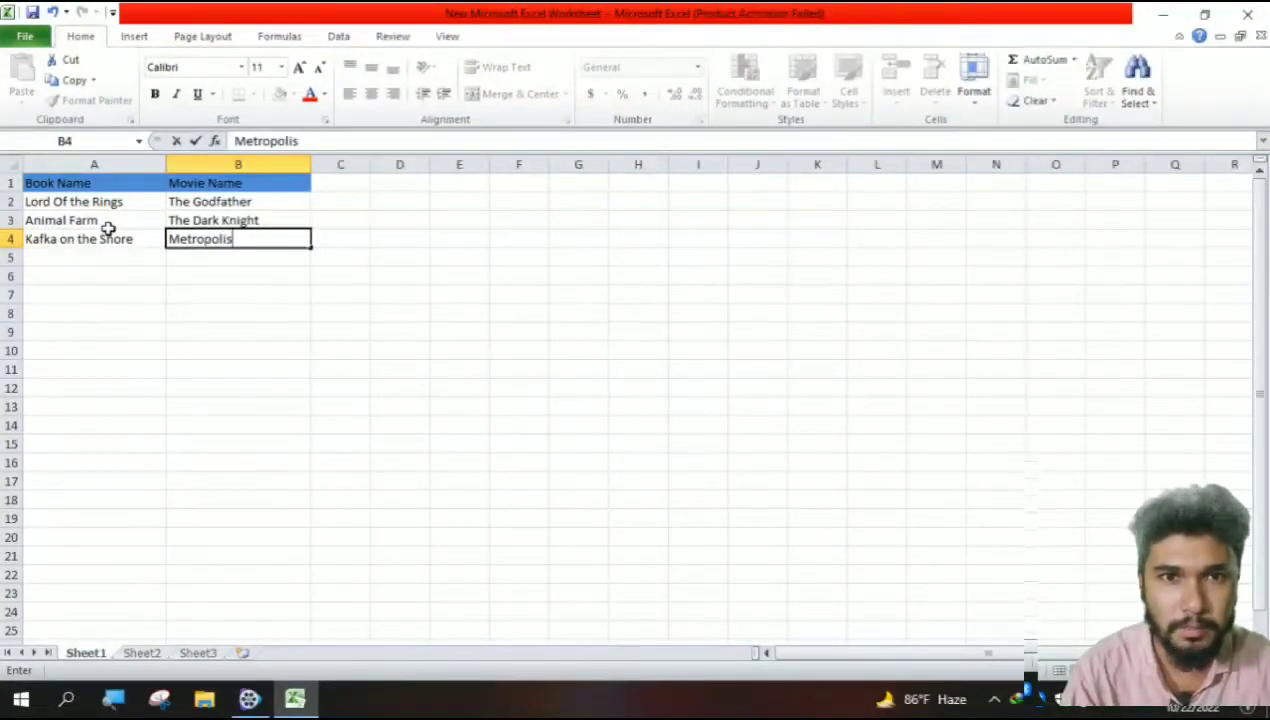
key(Tab)
key(Left)
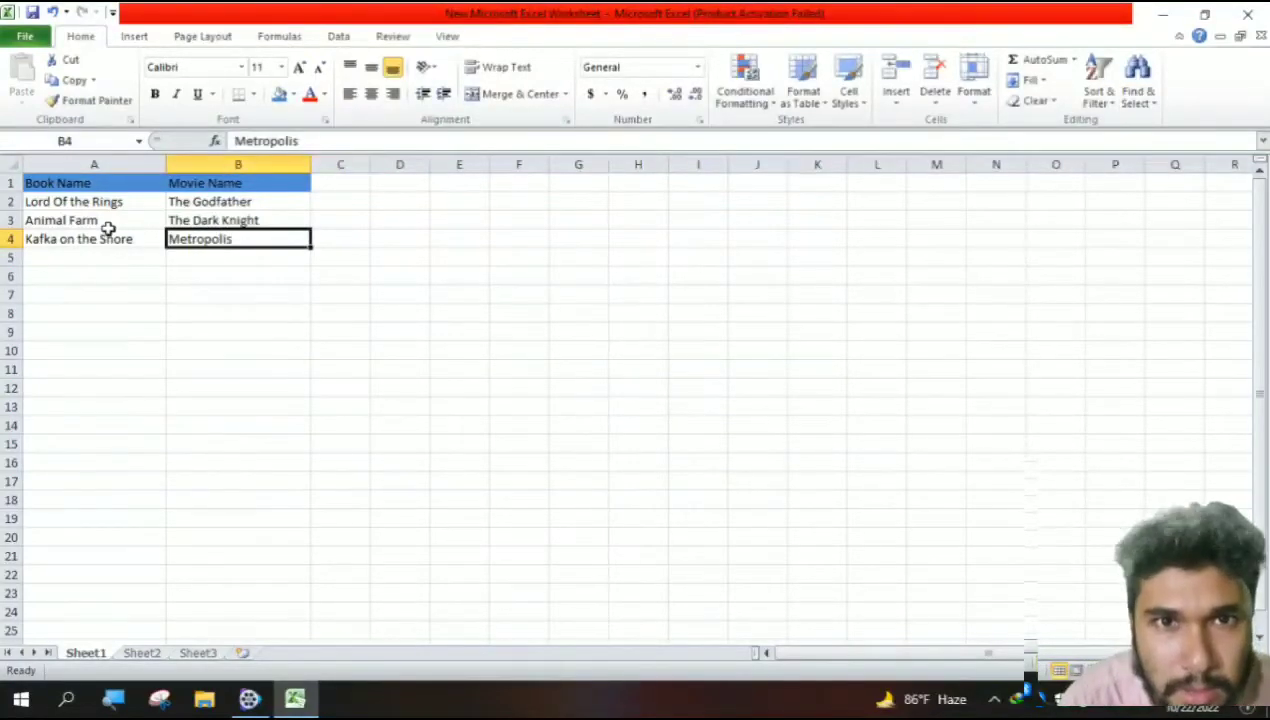
- Enter the book title "A Promised Land" in cell A5 under Book Name
key(Left)
key(Down)
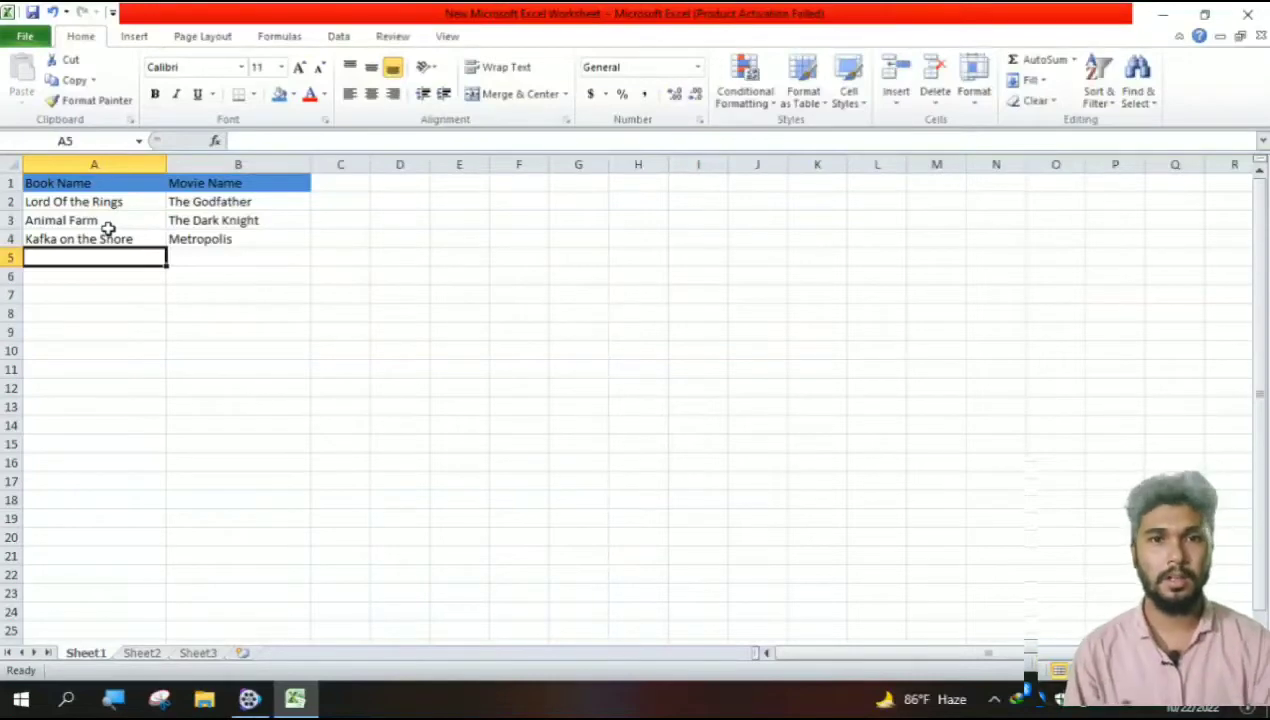
text(A)
key(BackSpace)
text(P)
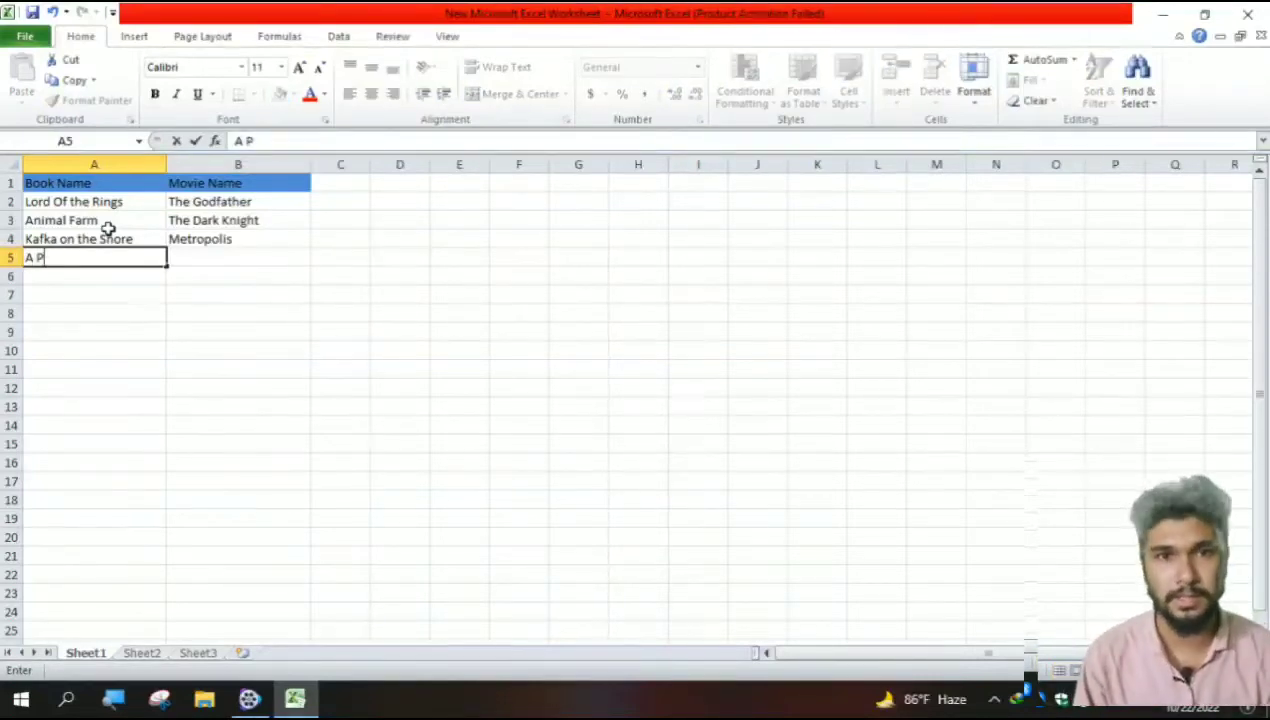
text(romi)
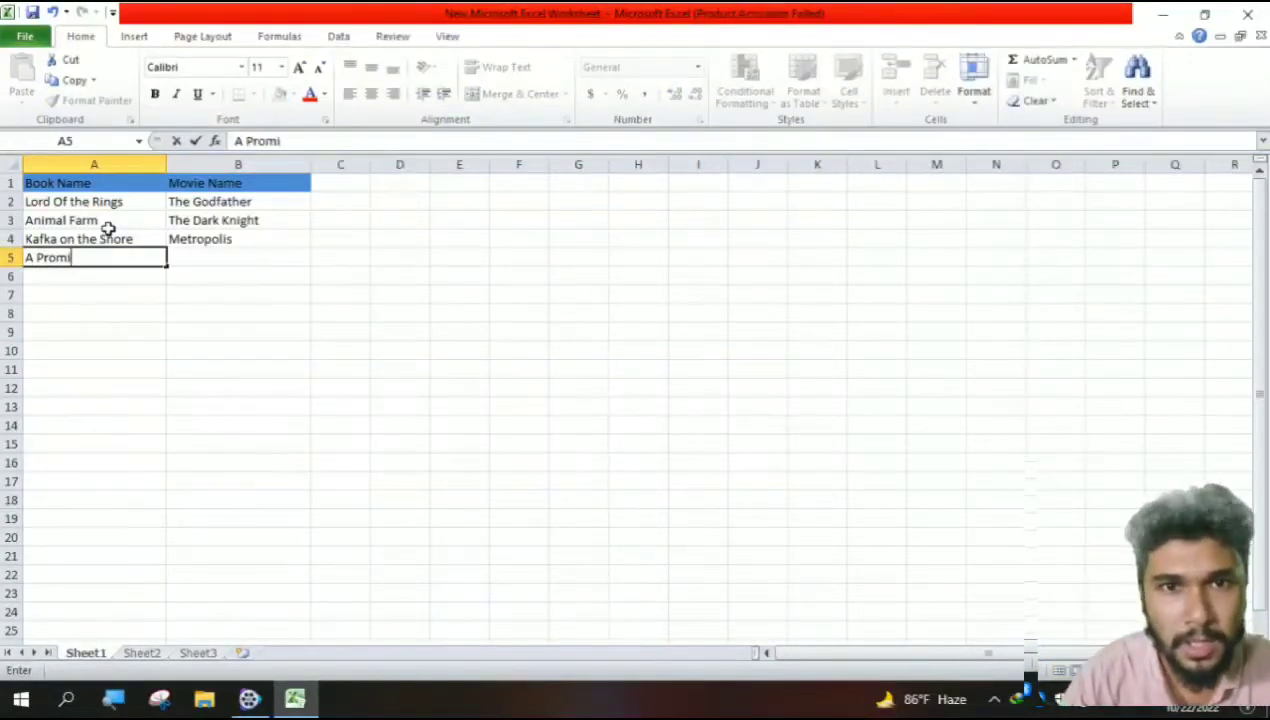
text(sed)
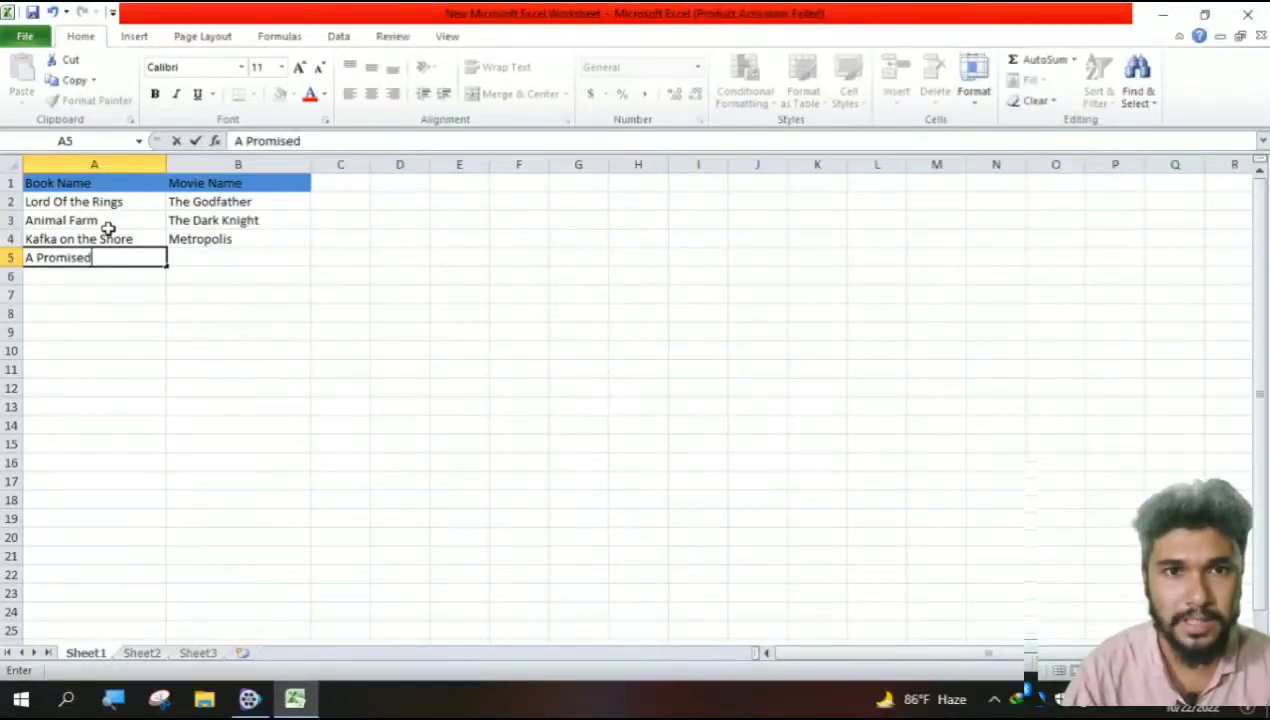
key(Tab)
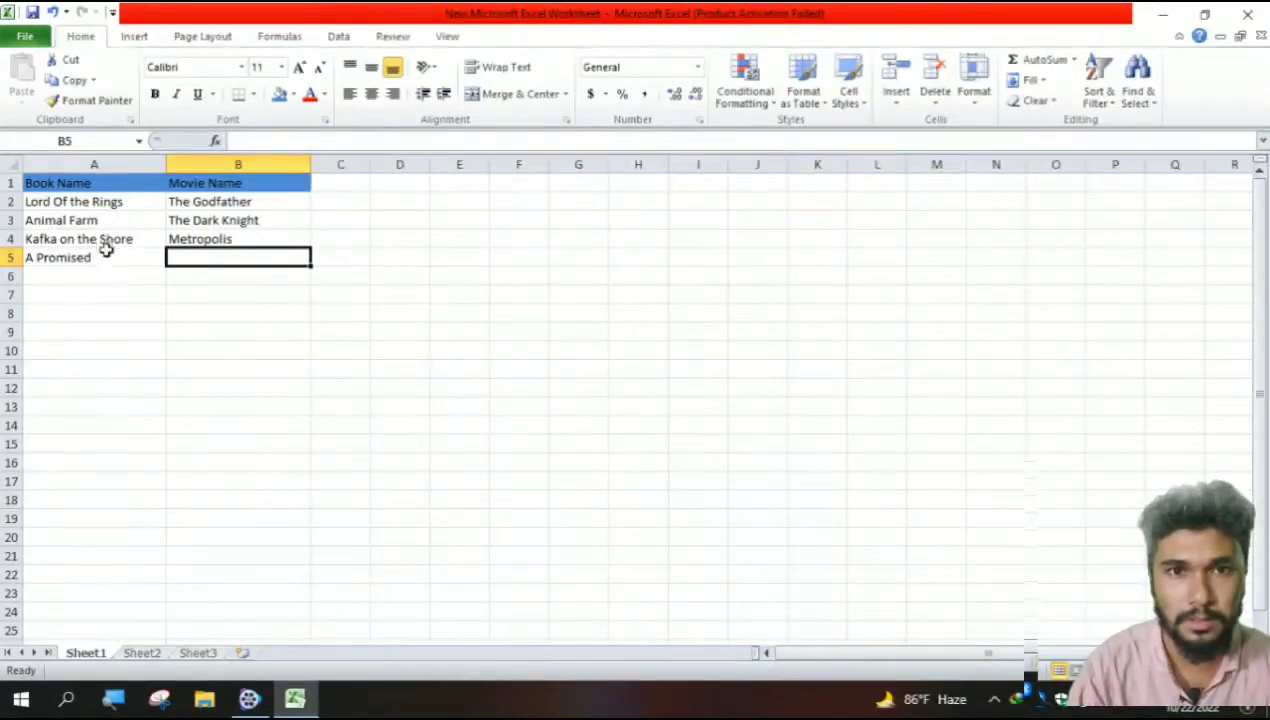
click(100, 258)
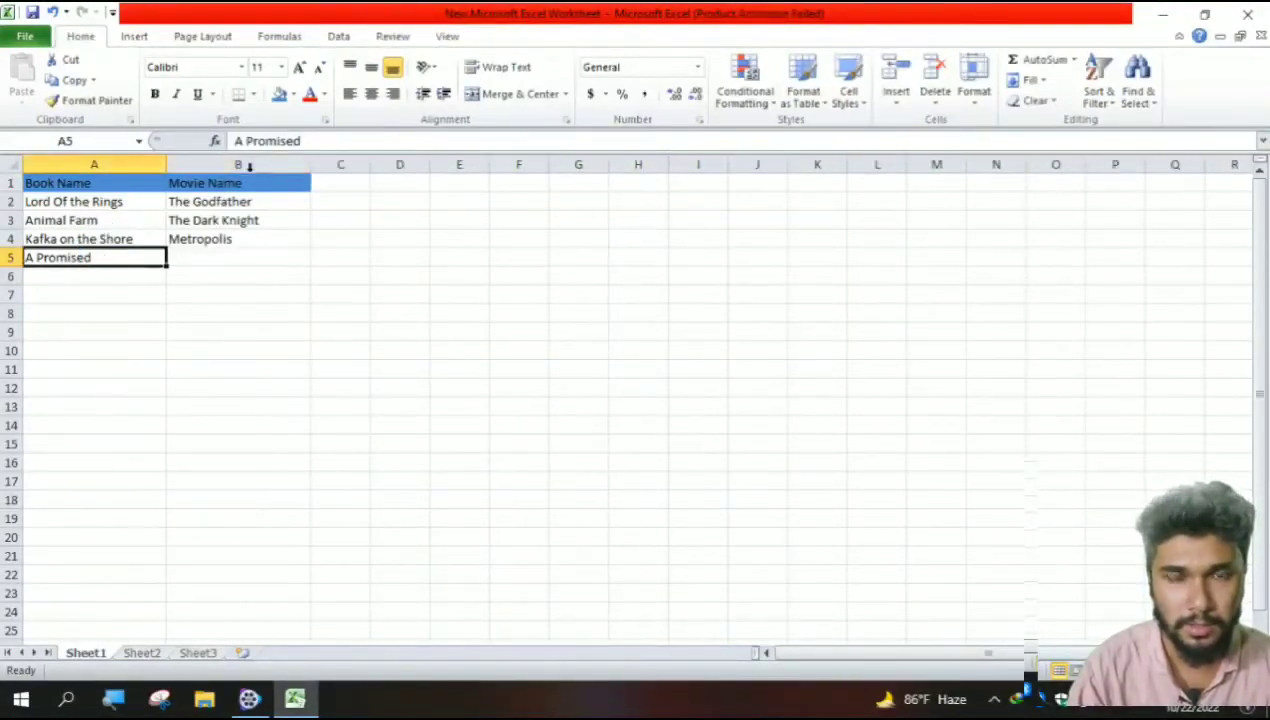
click(323, 142)
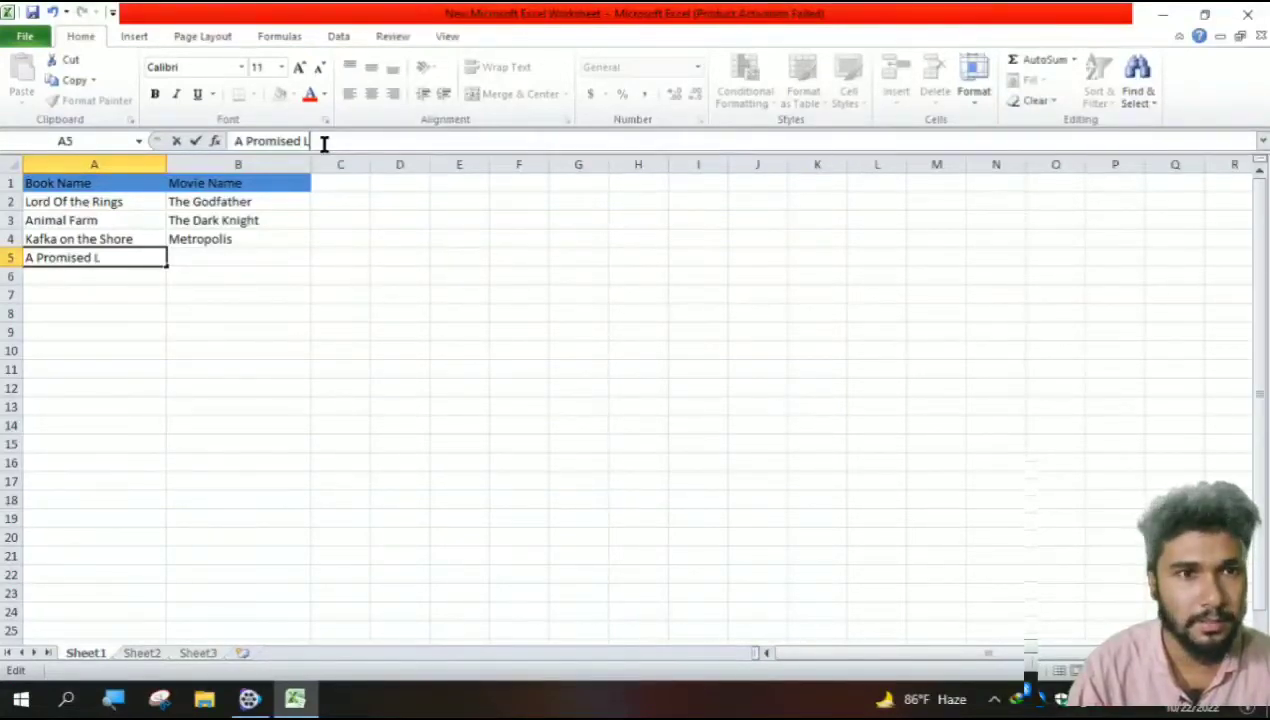
text(Land)
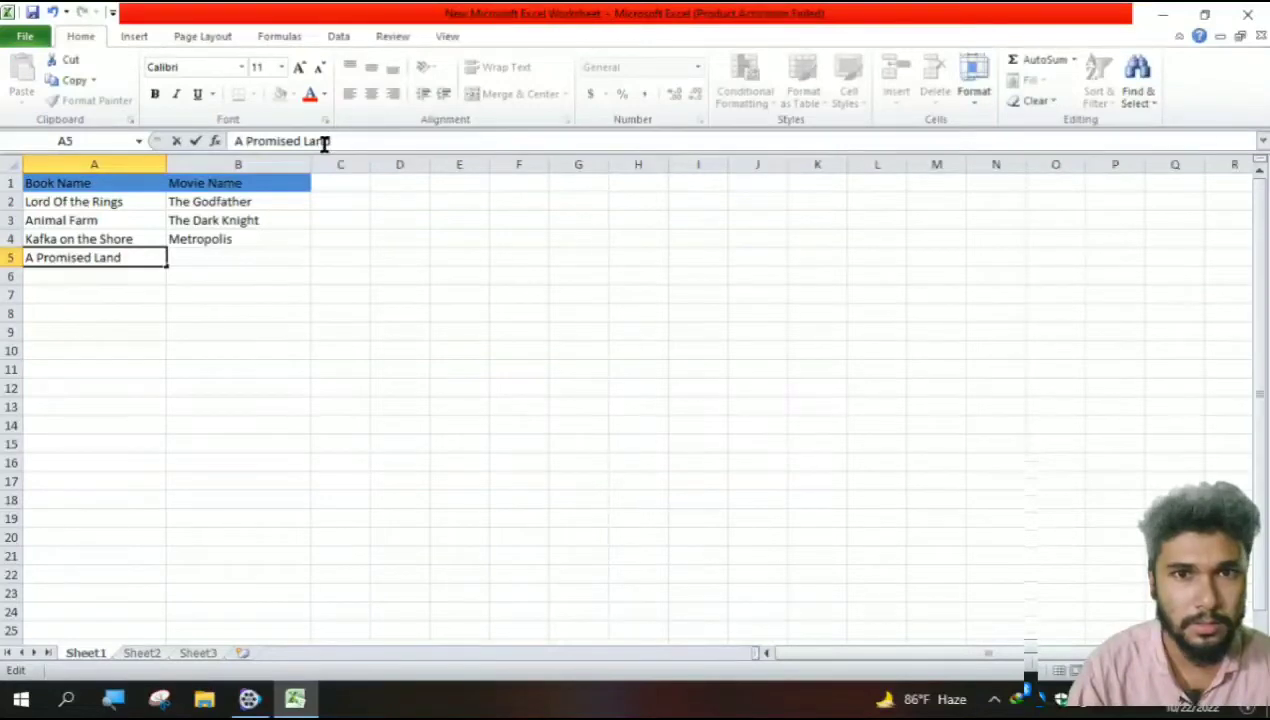
- Enter the movie title "Vertigo" in cell B5 under Movie Name
click(238, 260)
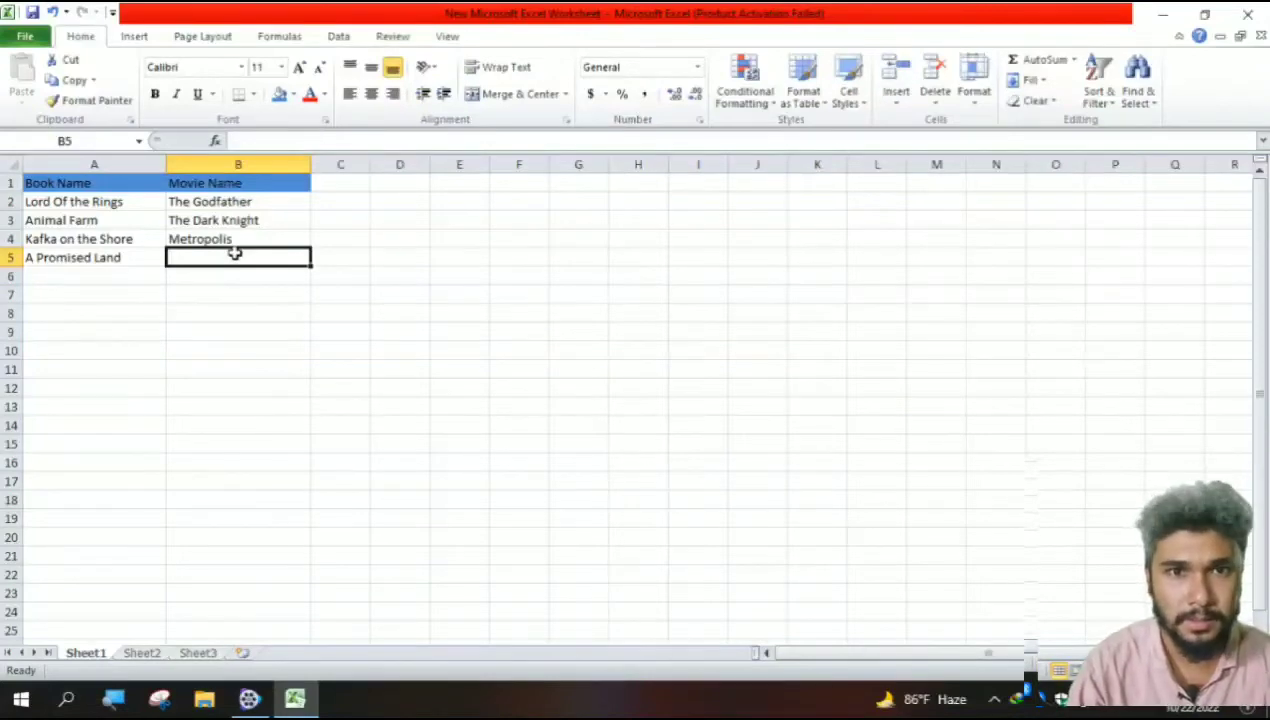
text(Verti)
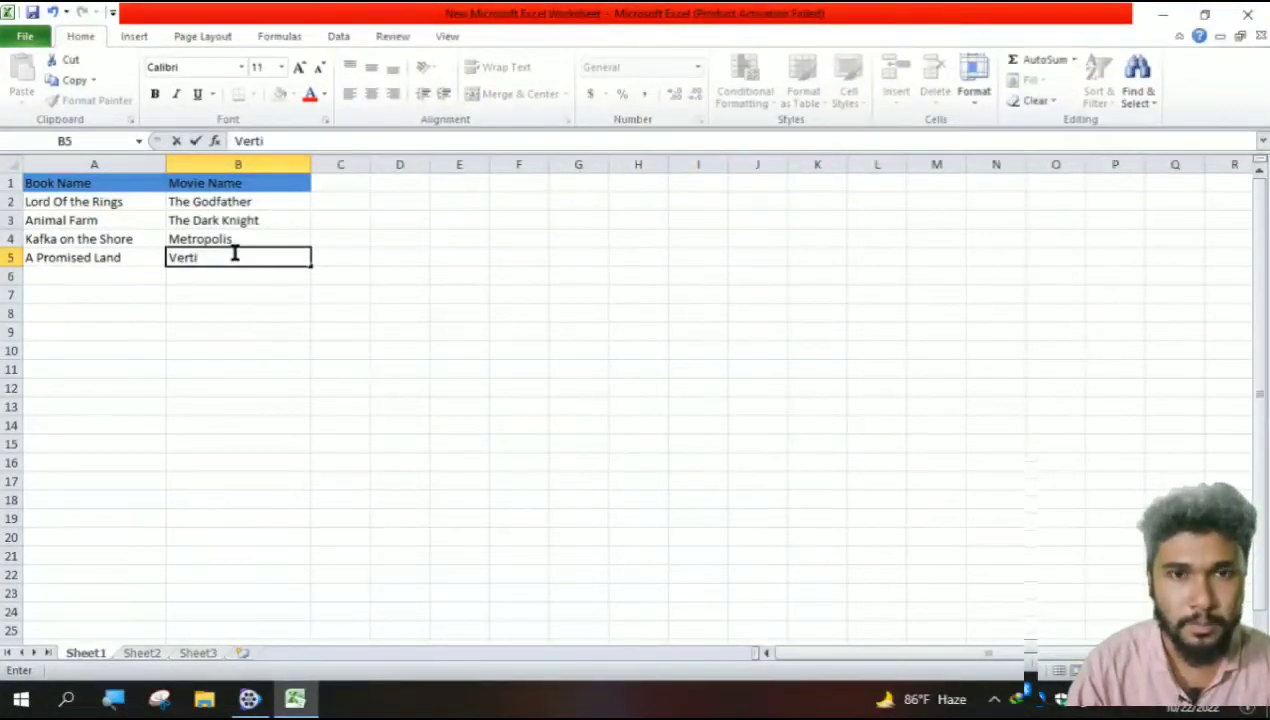
text(go)
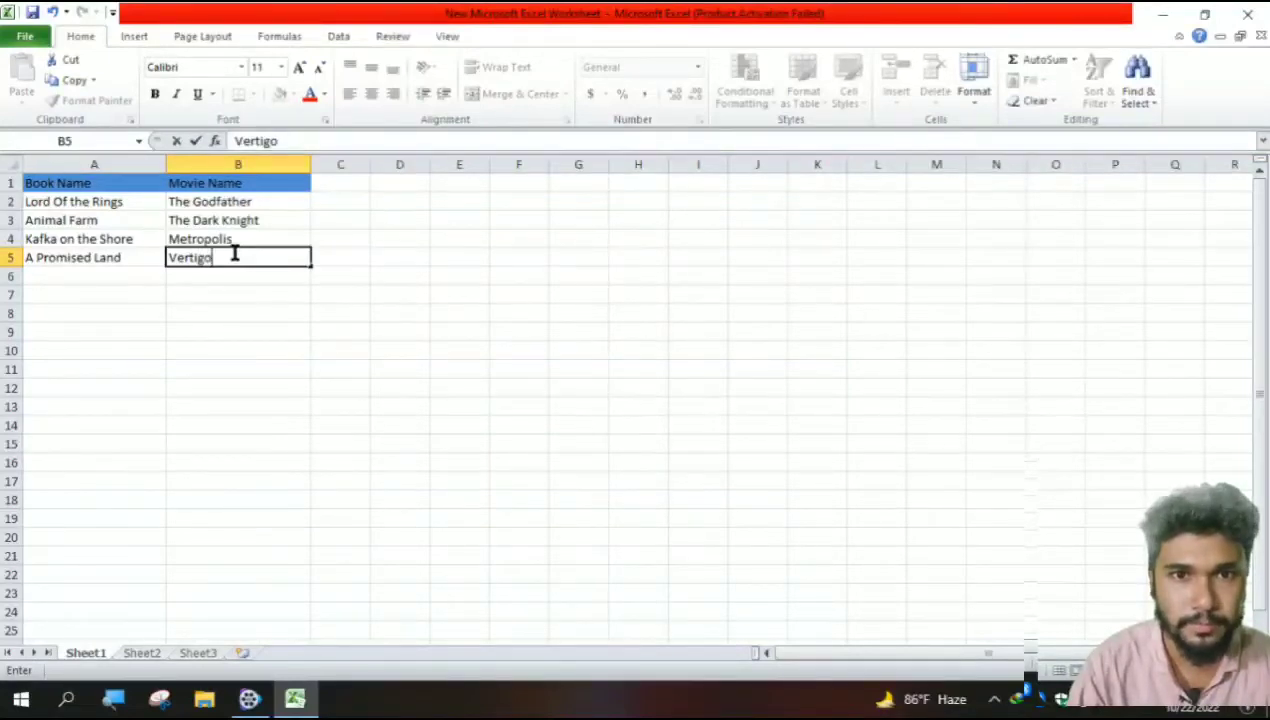
- Enter the book title "The Road Back" in cell A6 under Book Name
click(112, 274)
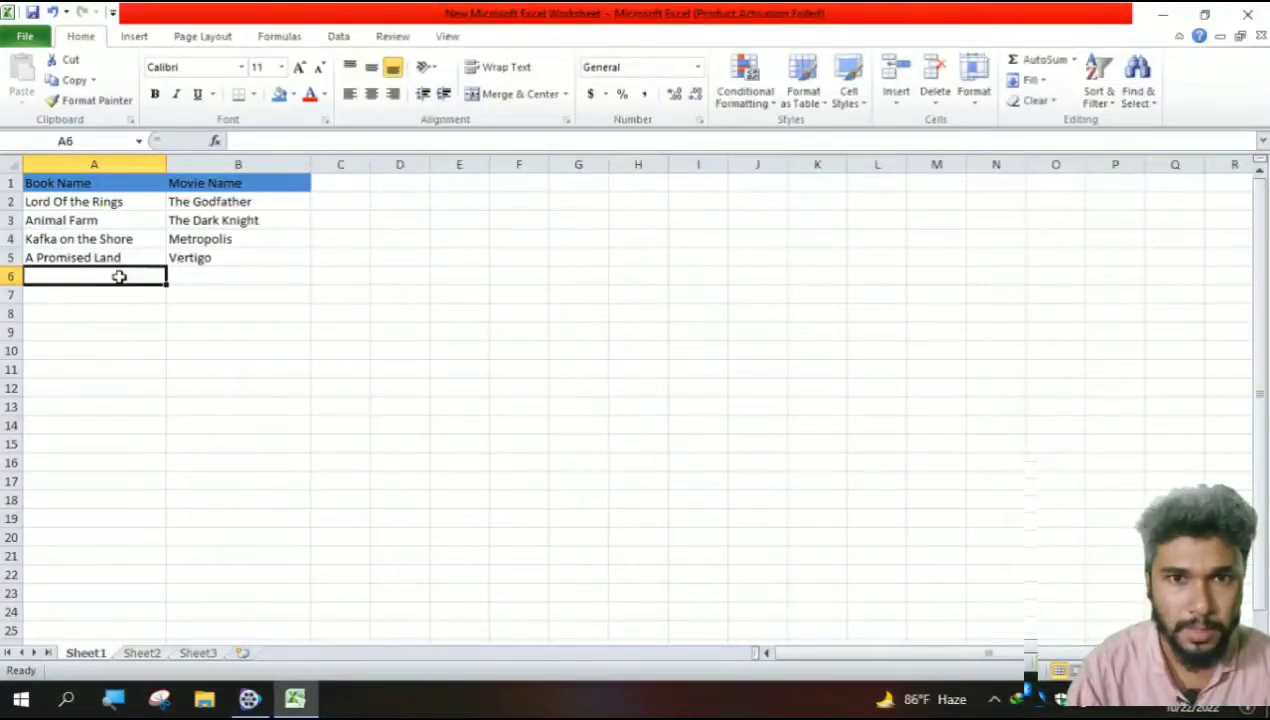
text(Th)
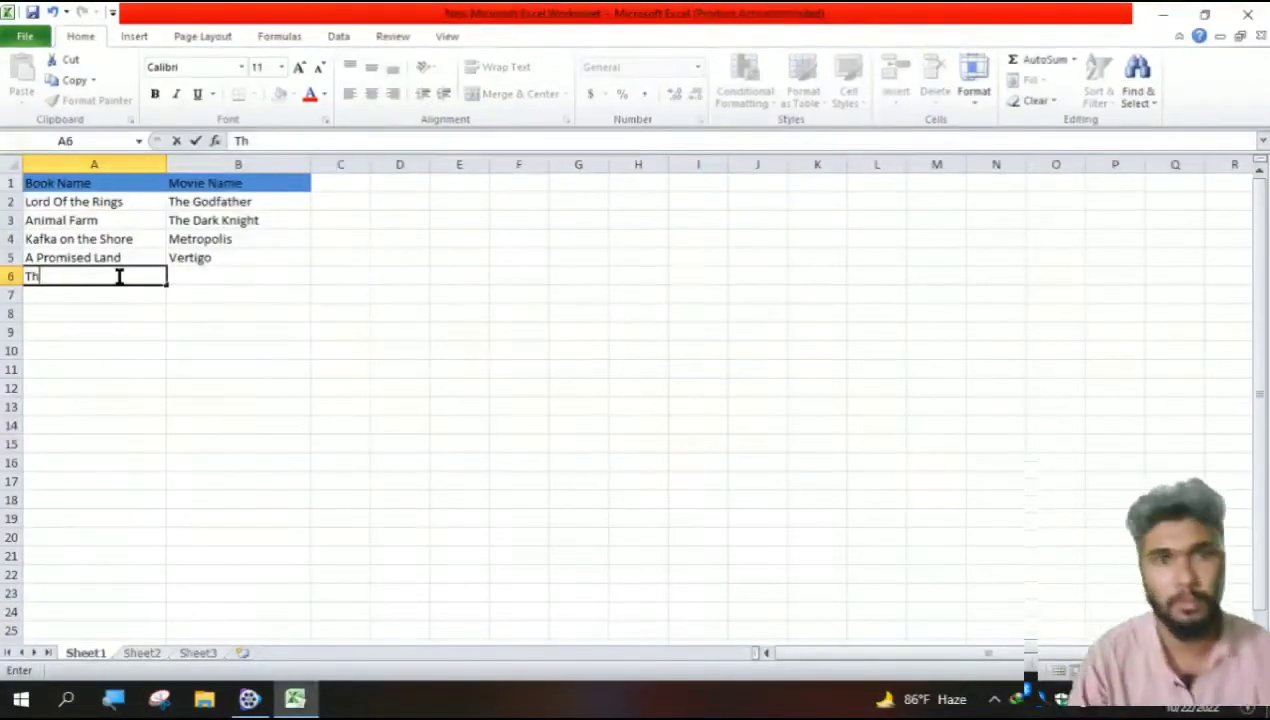
text(e R)
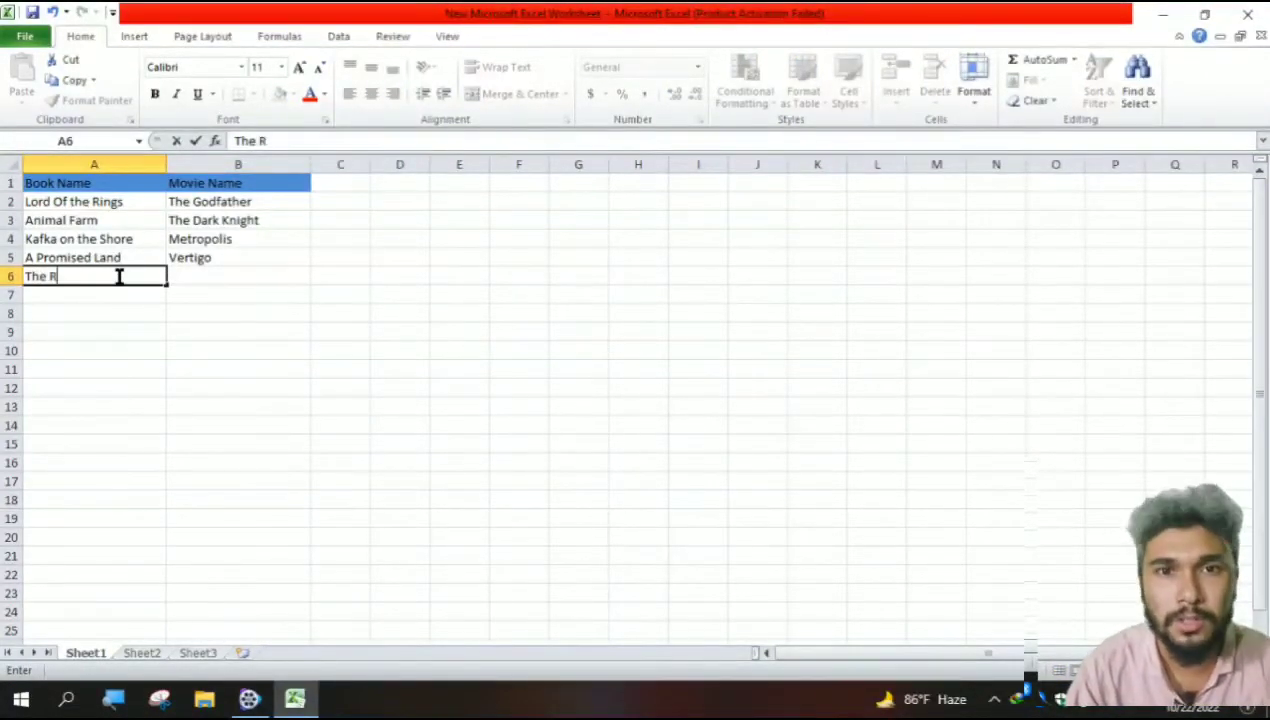
text(oad Back)
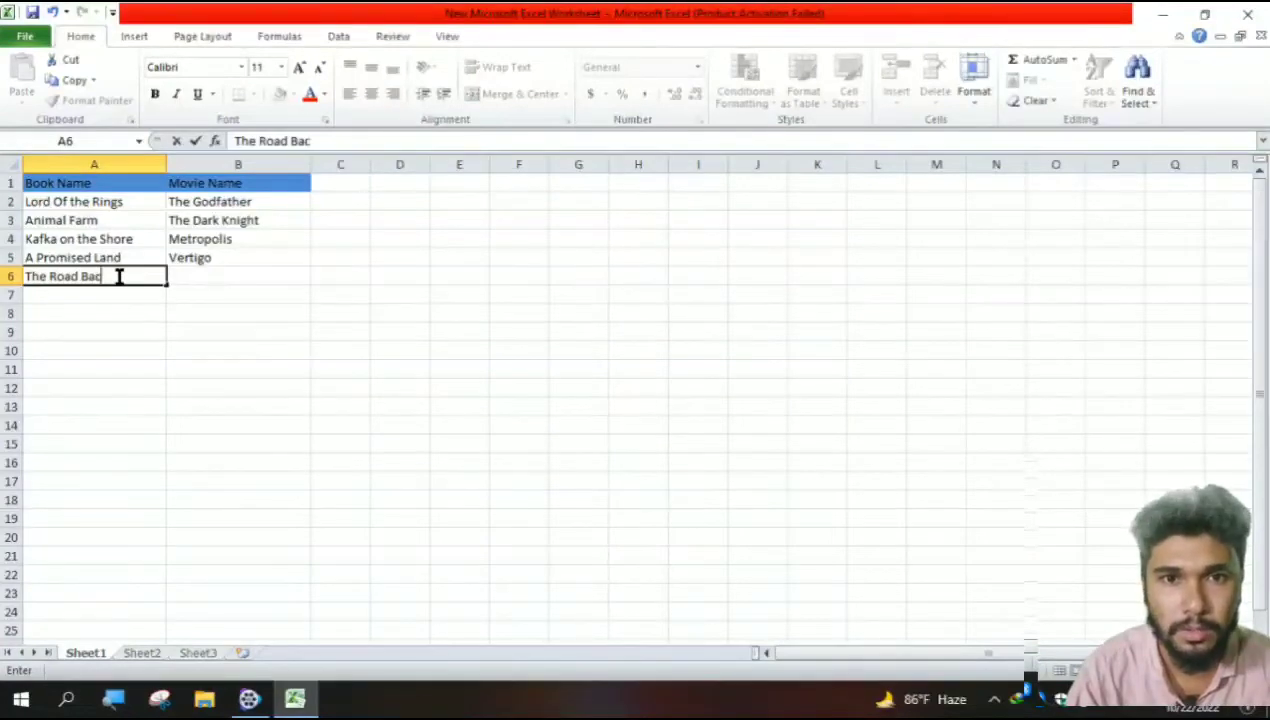
- Enter the movie title "The Rear Windows" in cell B6 under Movie Name
click(238, 280)
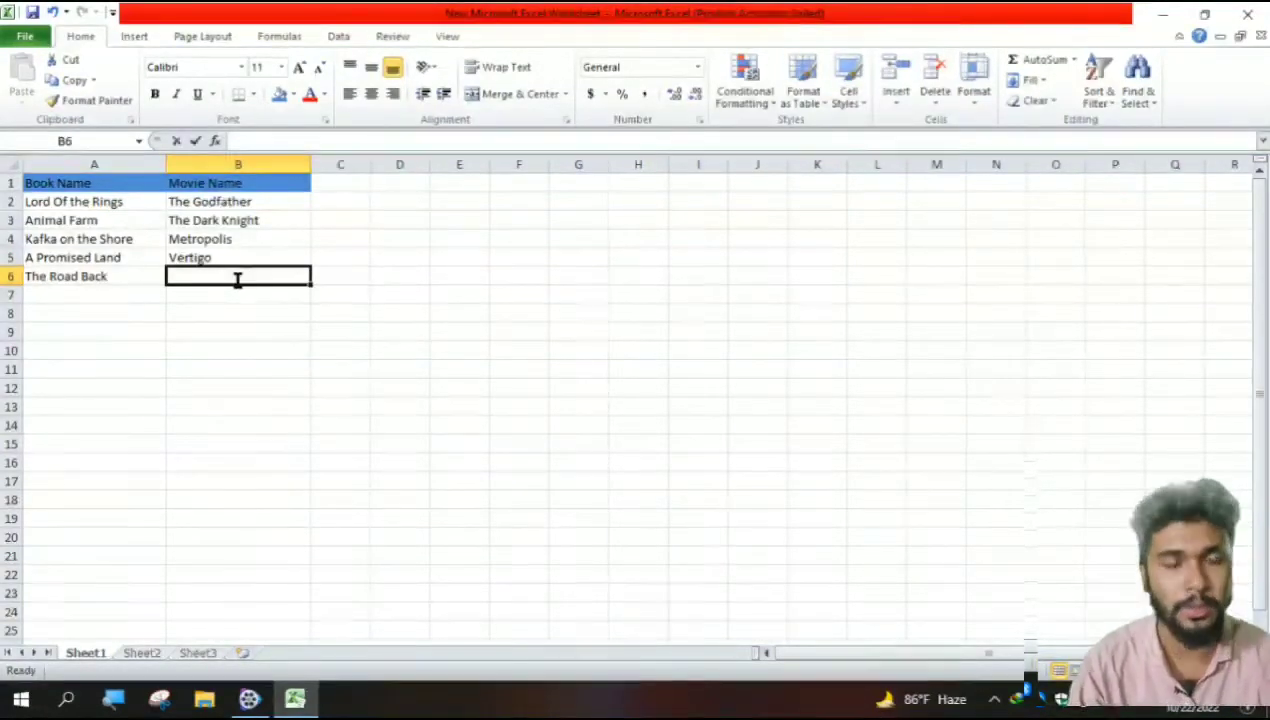
text(The)
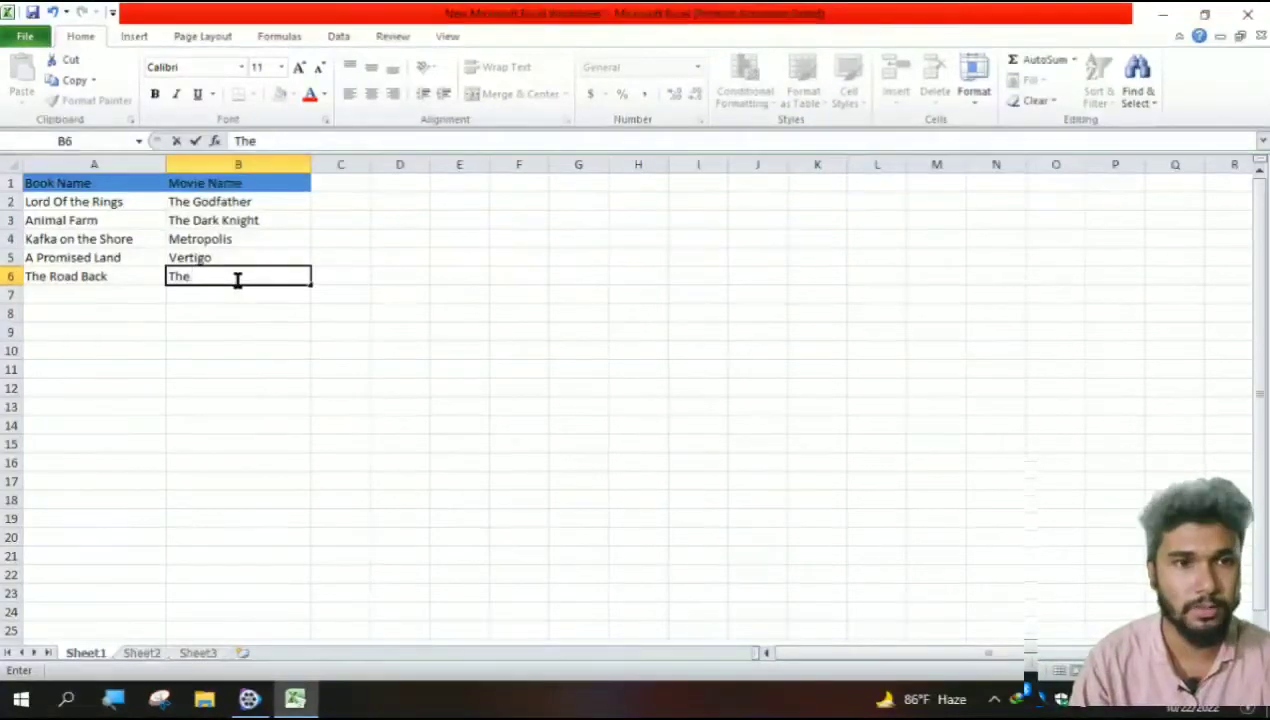
text( Re)
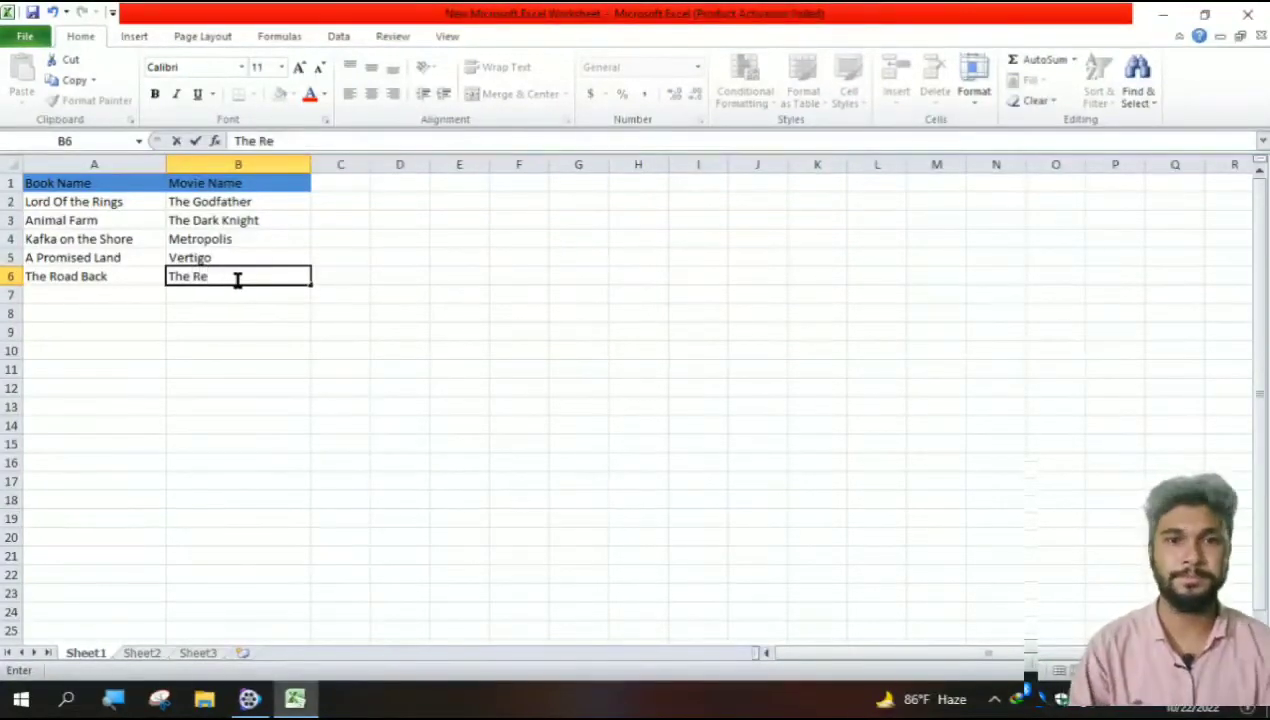
text(ar)
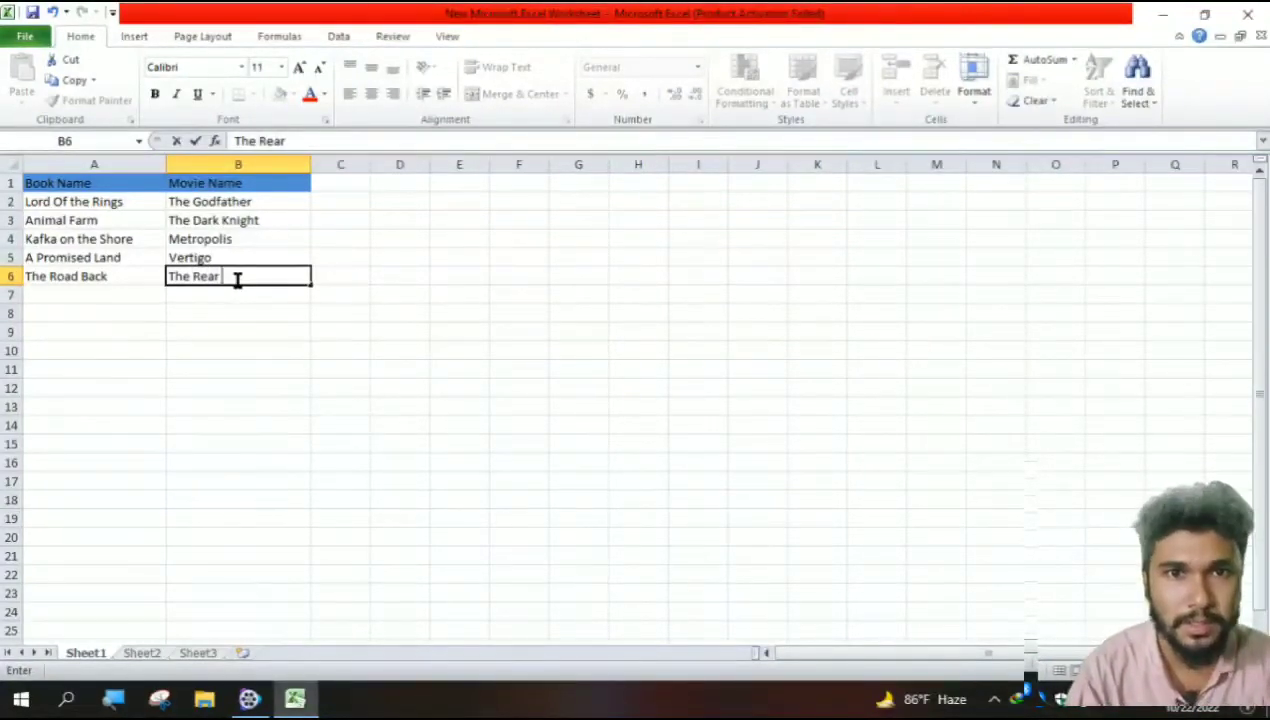
text( Wind)
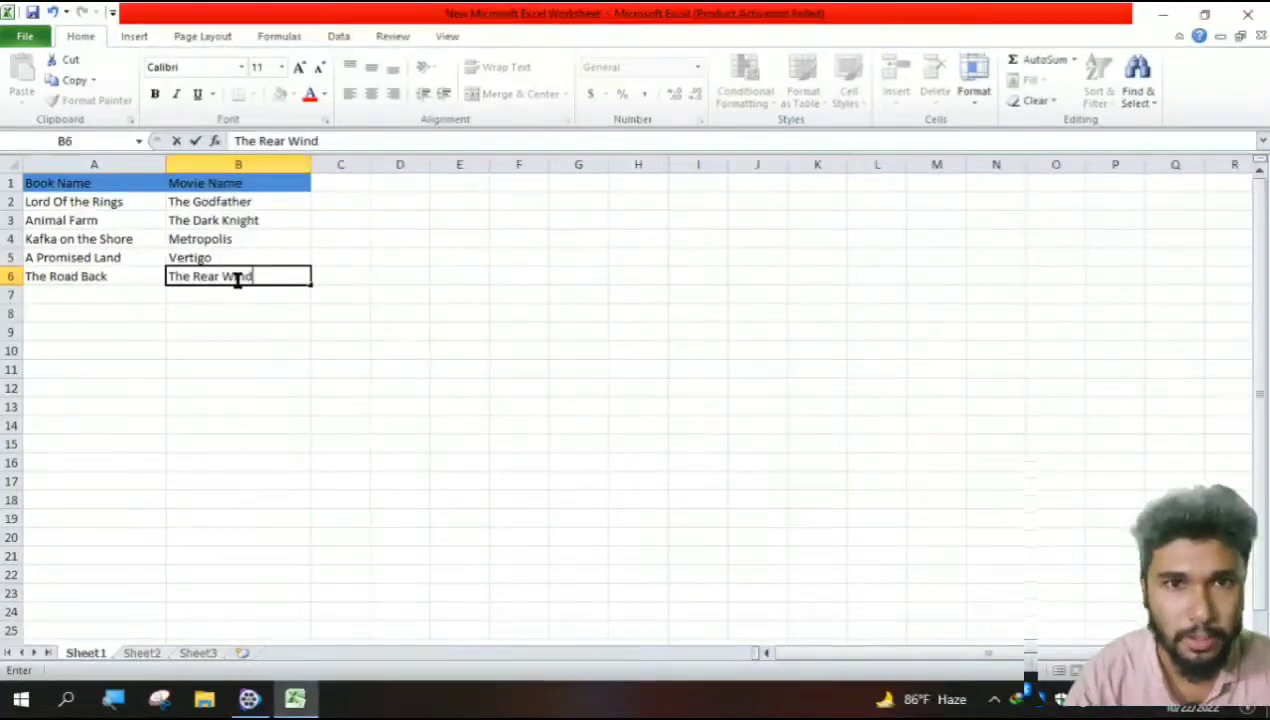
text(ows)
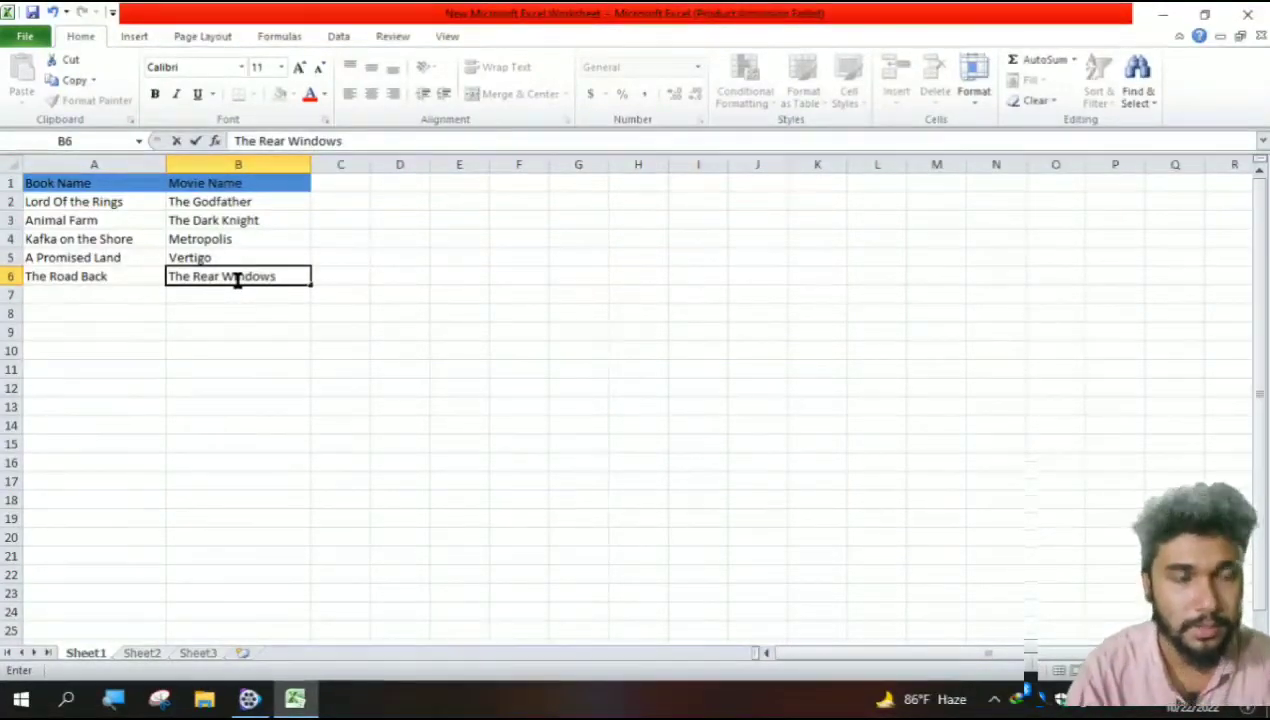
- Enter the book title "The Song of Iceland" in cell A7 under Book Name
click(101, 291)
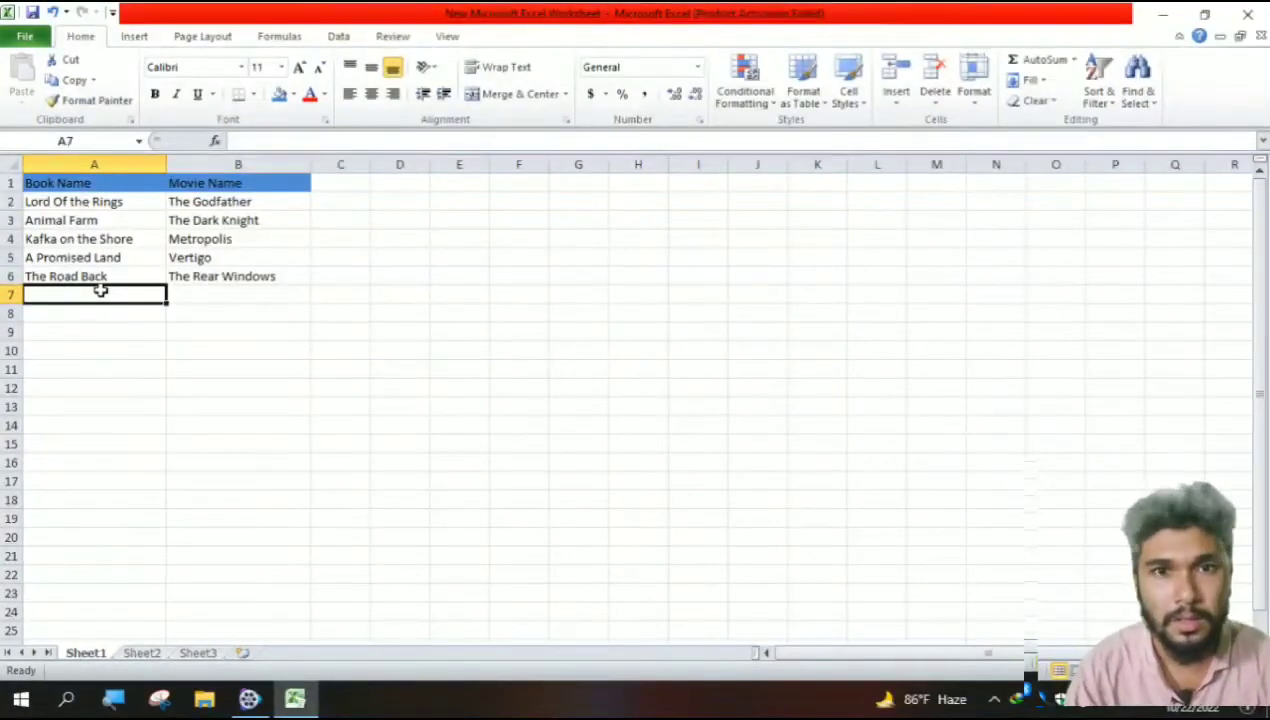
text(T)
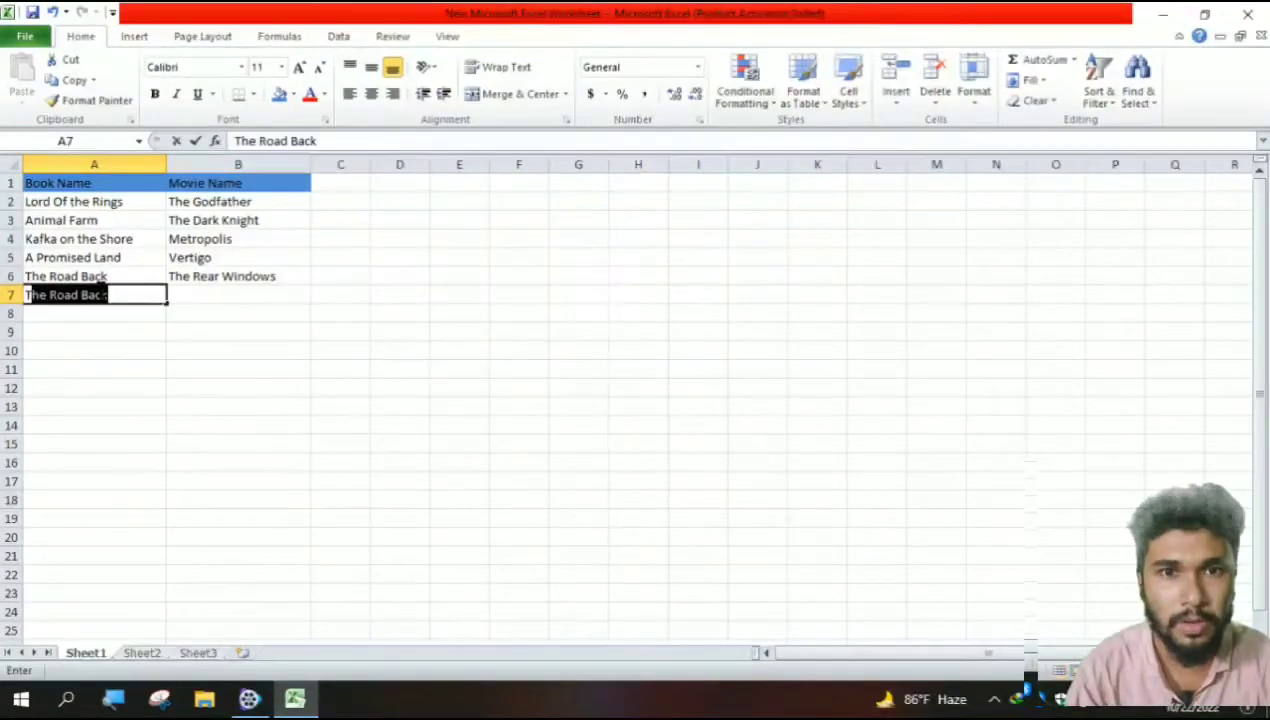
text(he s)
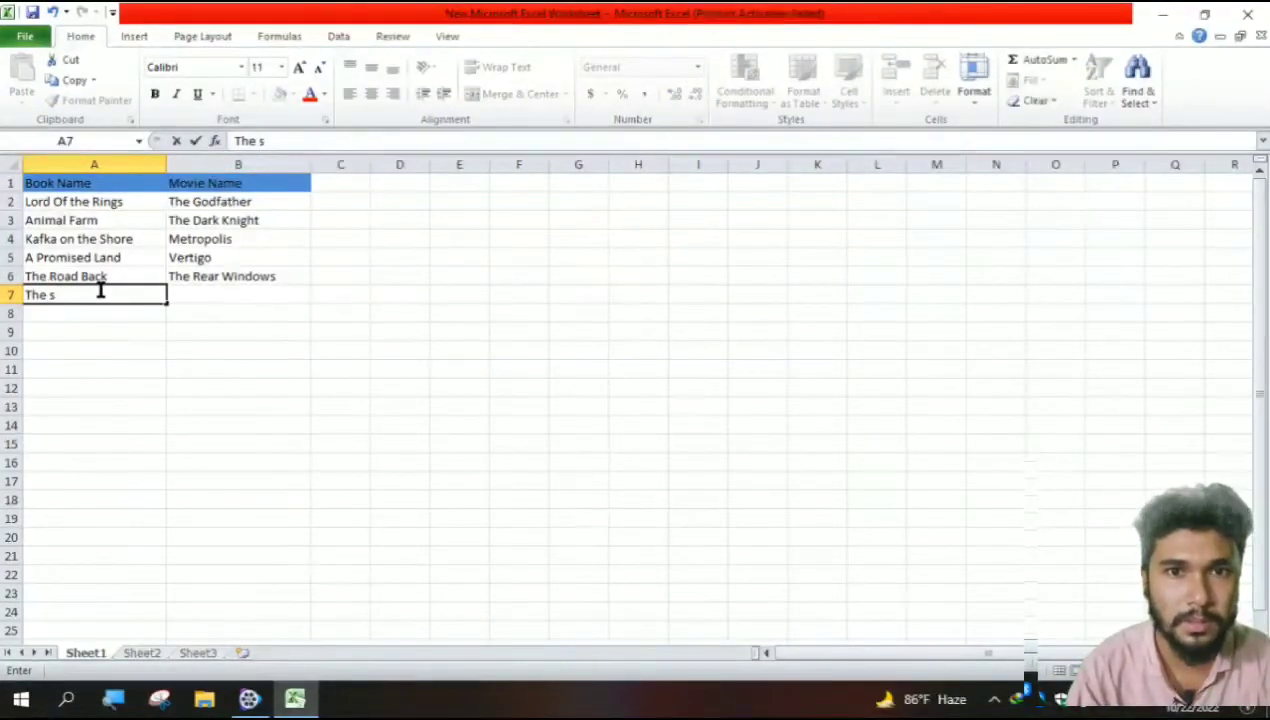
key(BackSpace)
text(Song)
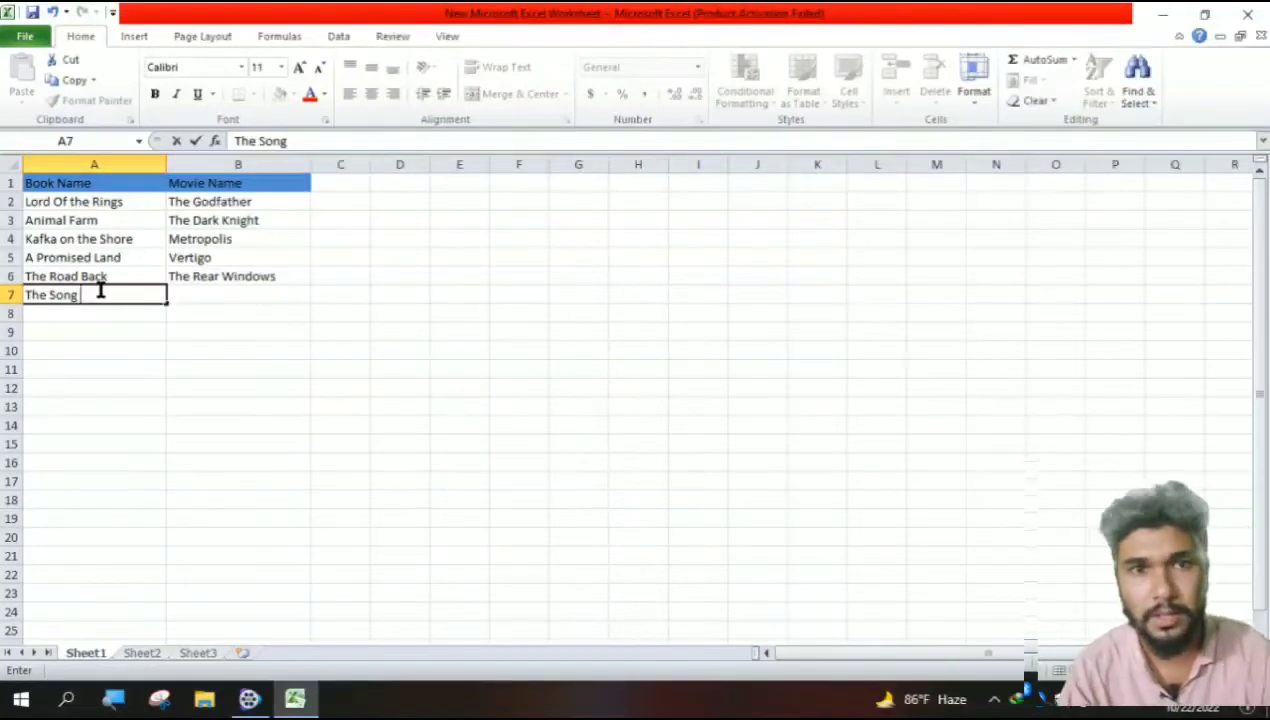
text( of)
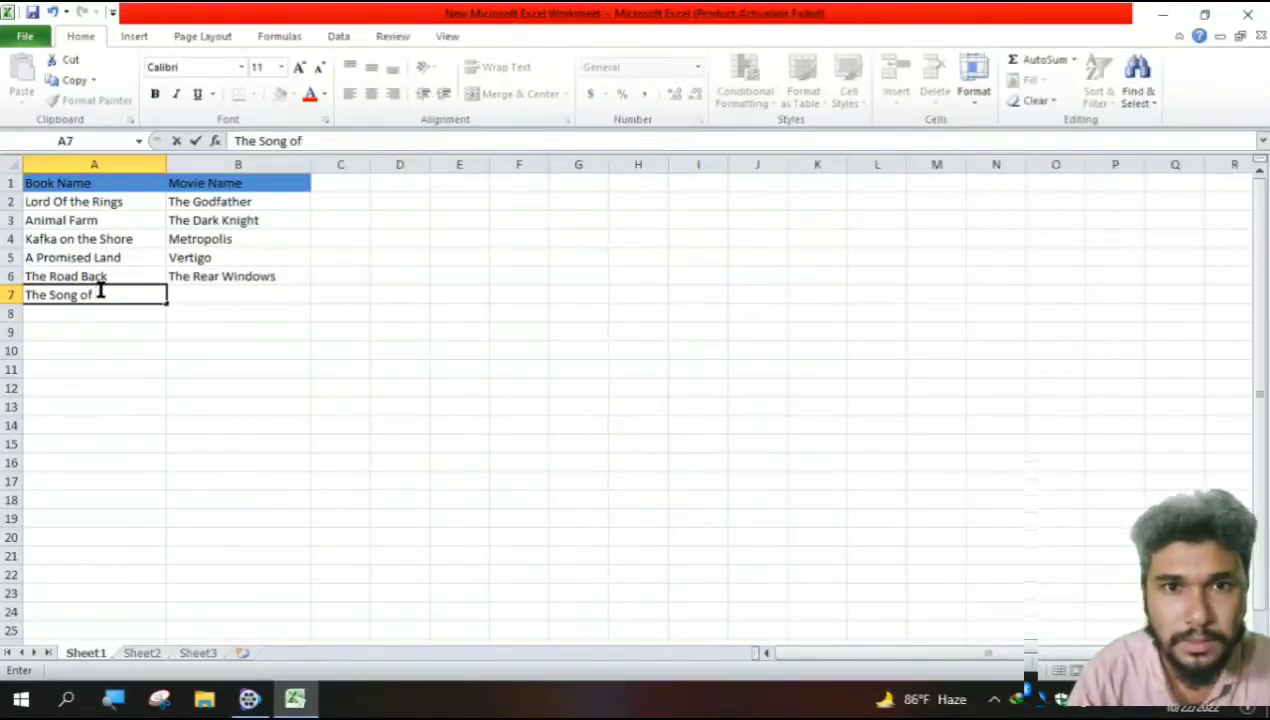
text( a)
key(BackSpace)
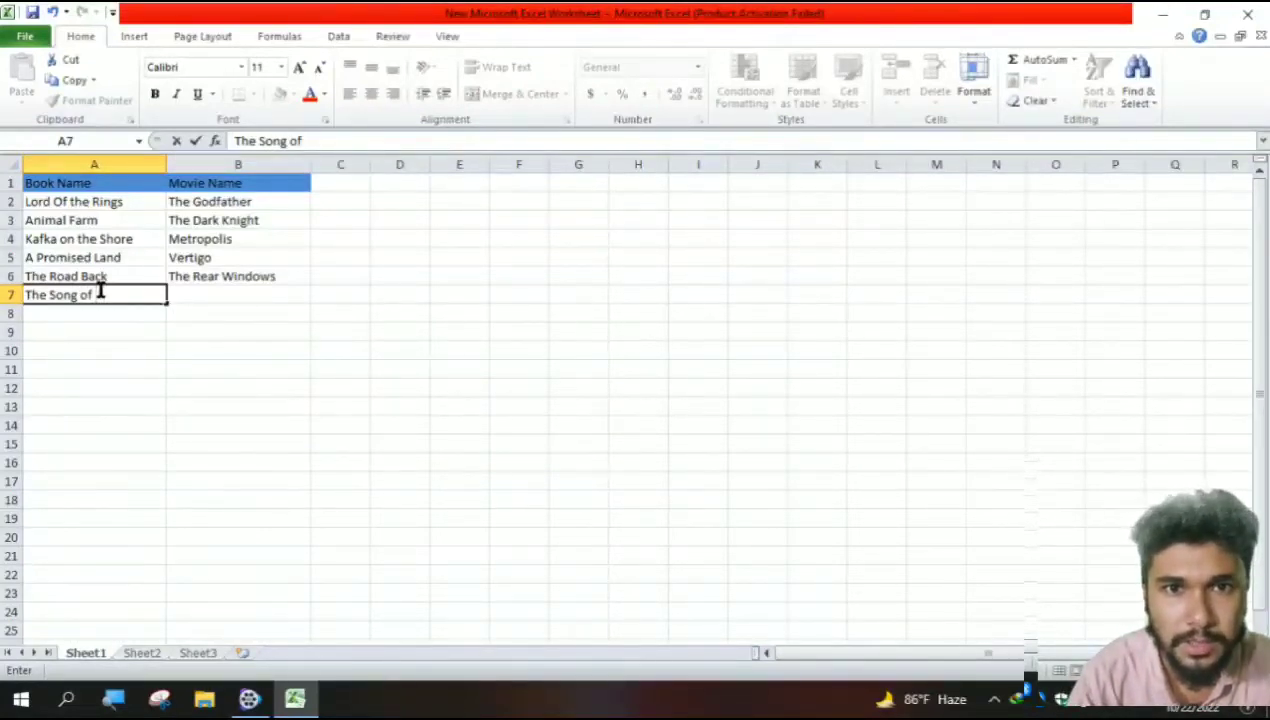
text(Ice)
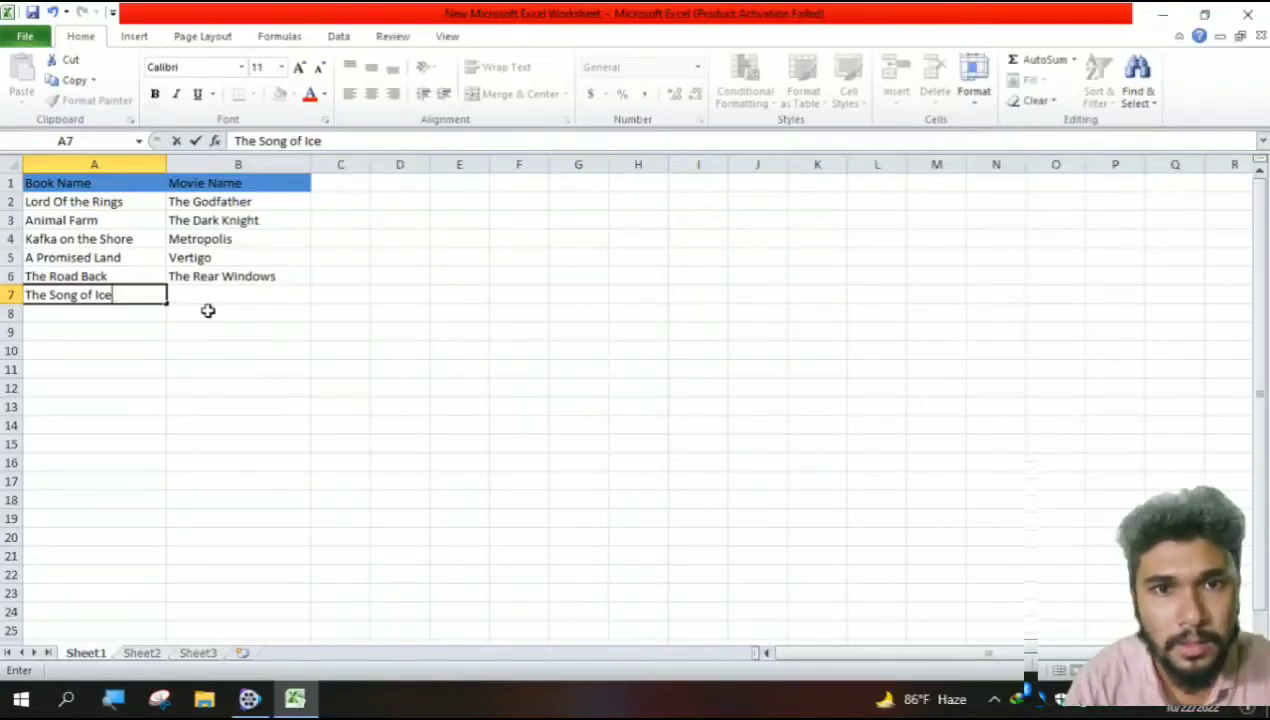
text(land)
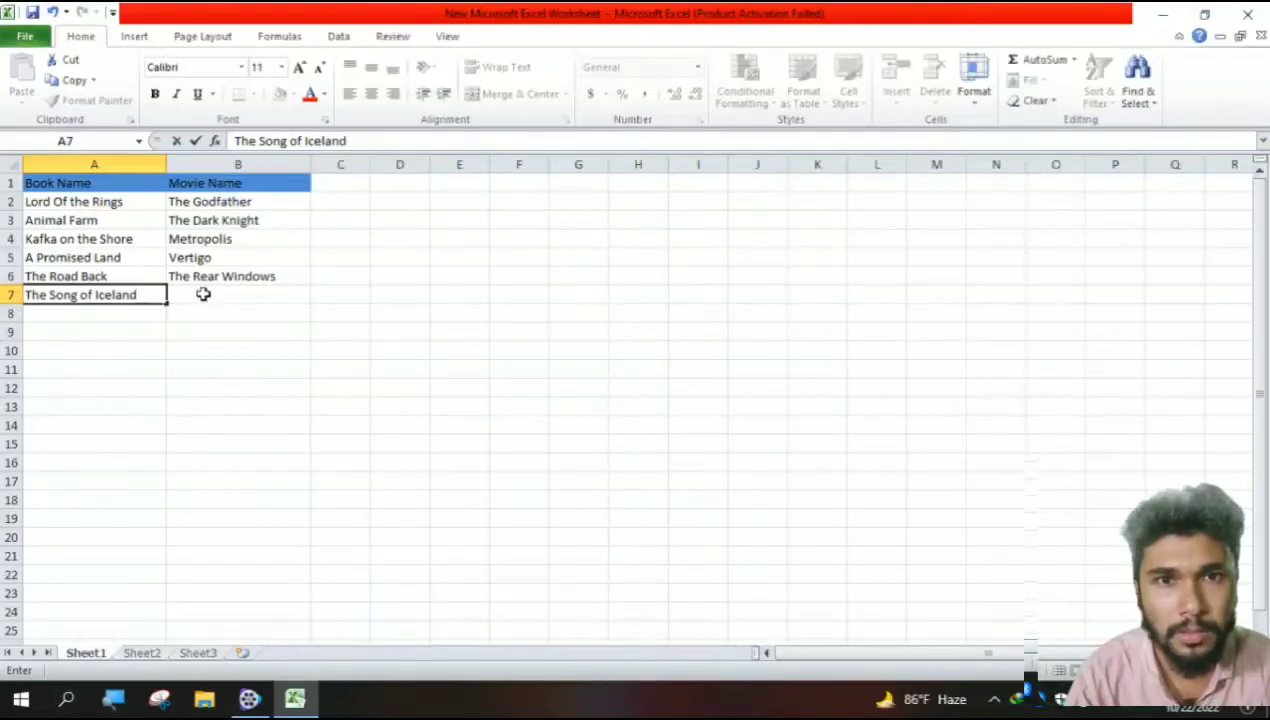
- Enter the movie title "The Shining" in cell B7 under Movie Name
click(203, 294)
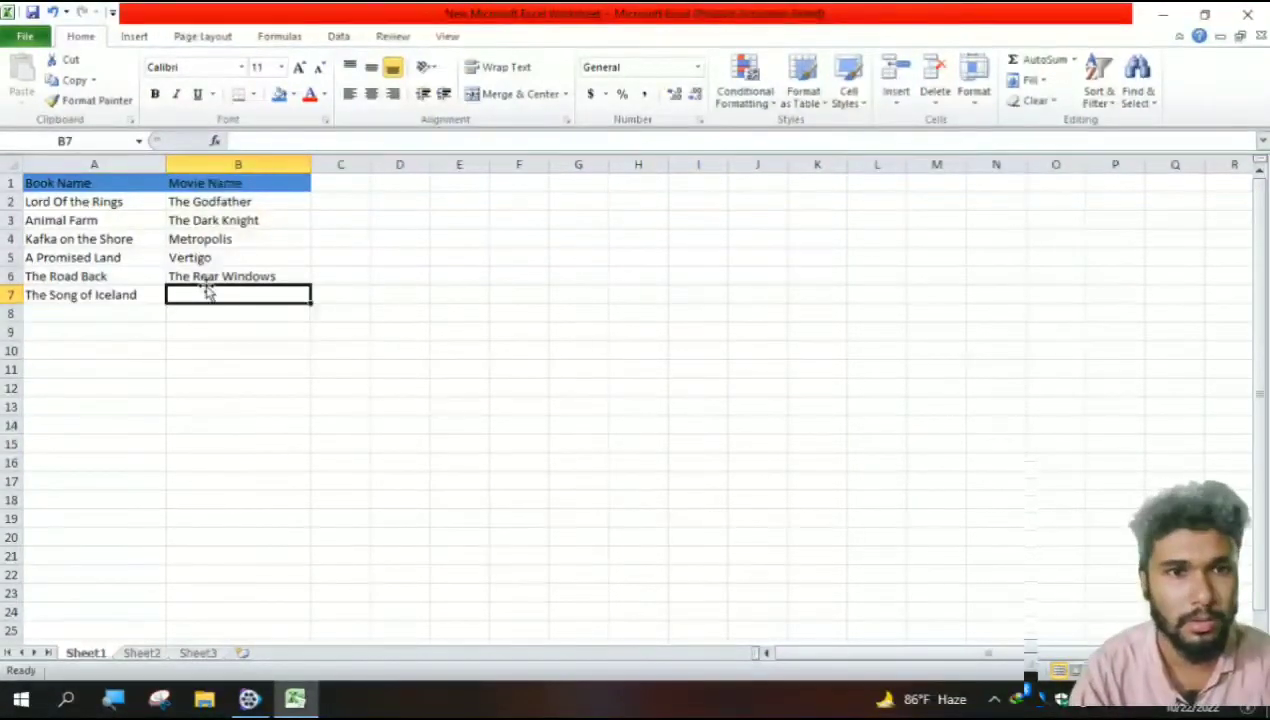
text(TH)
key(BackSpace)
key(BackSpace)
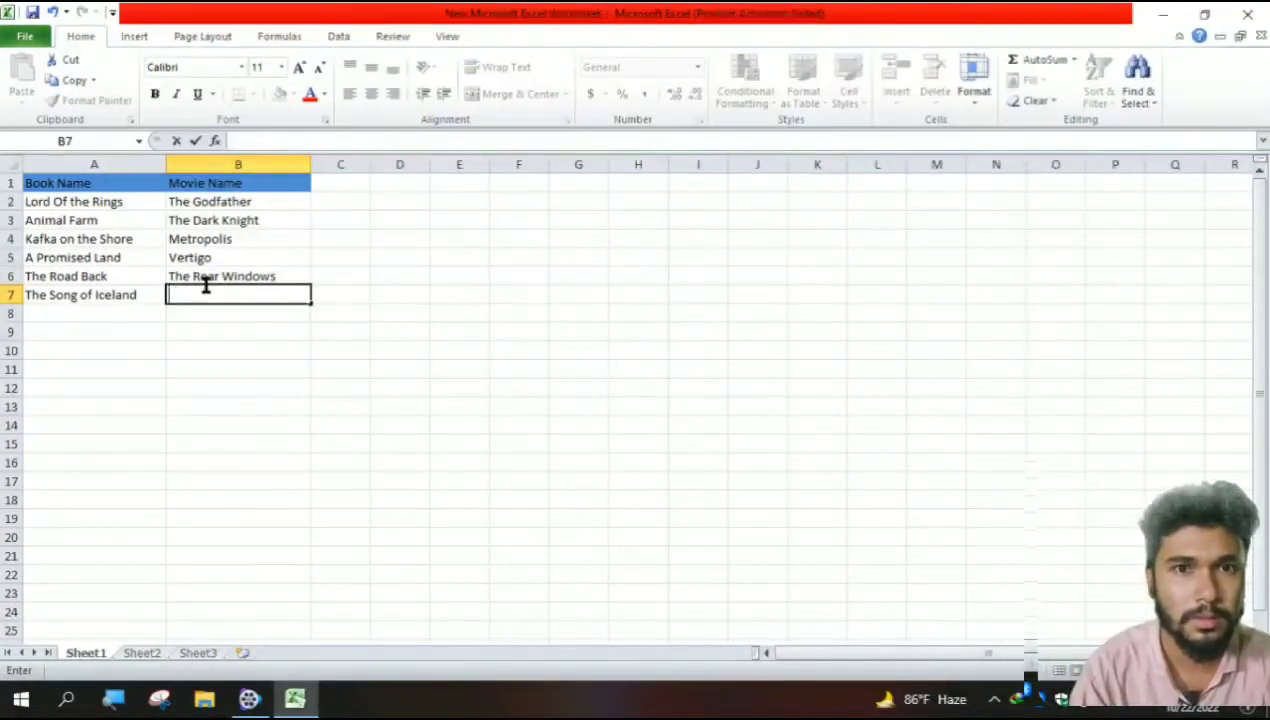
text(Th)
key(BackSpace)
key(BackSpace)
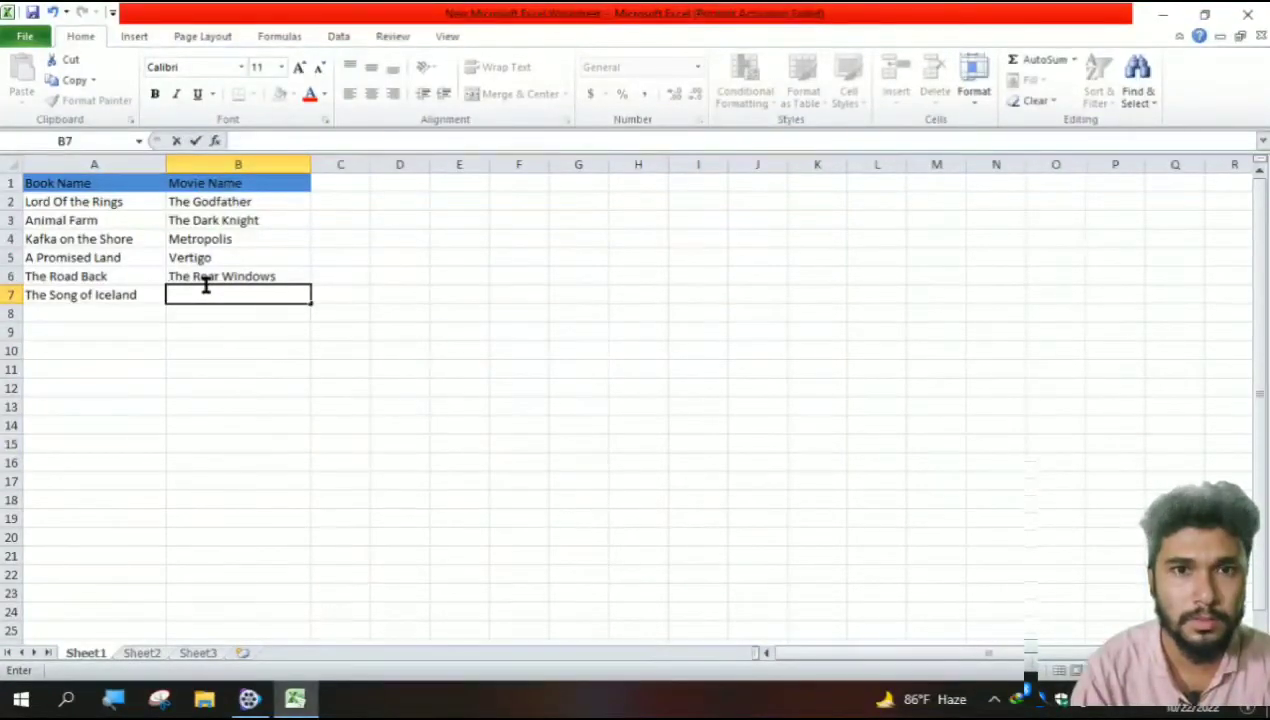
text(The)
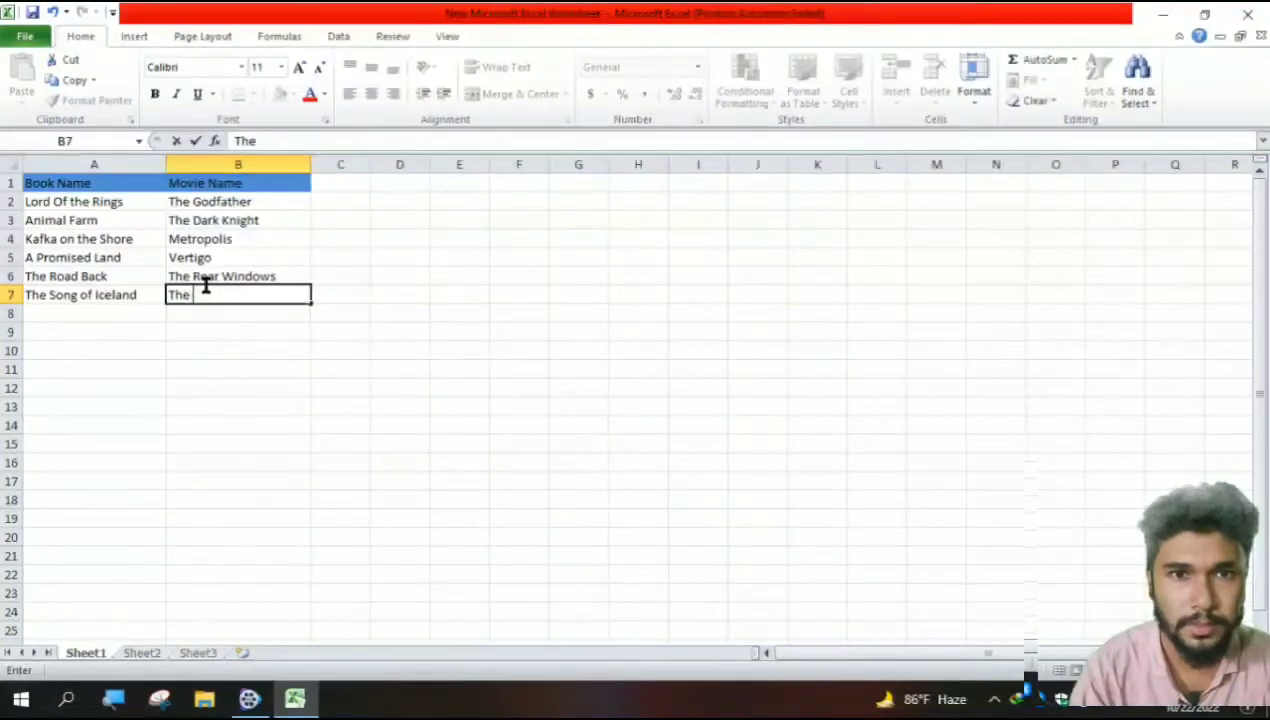
text( Shinin)
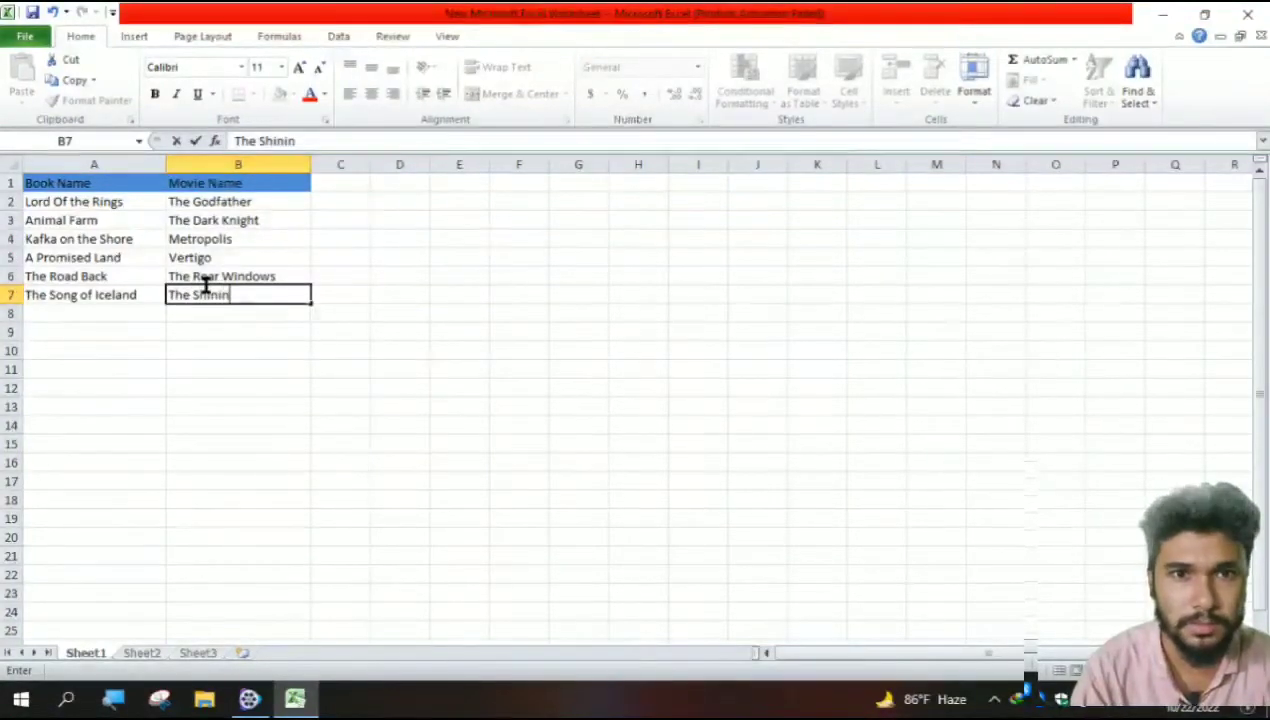
text(g)
- Enter the book title "Nada the Lily" in cell A8 under Book Name
click(68, 308)
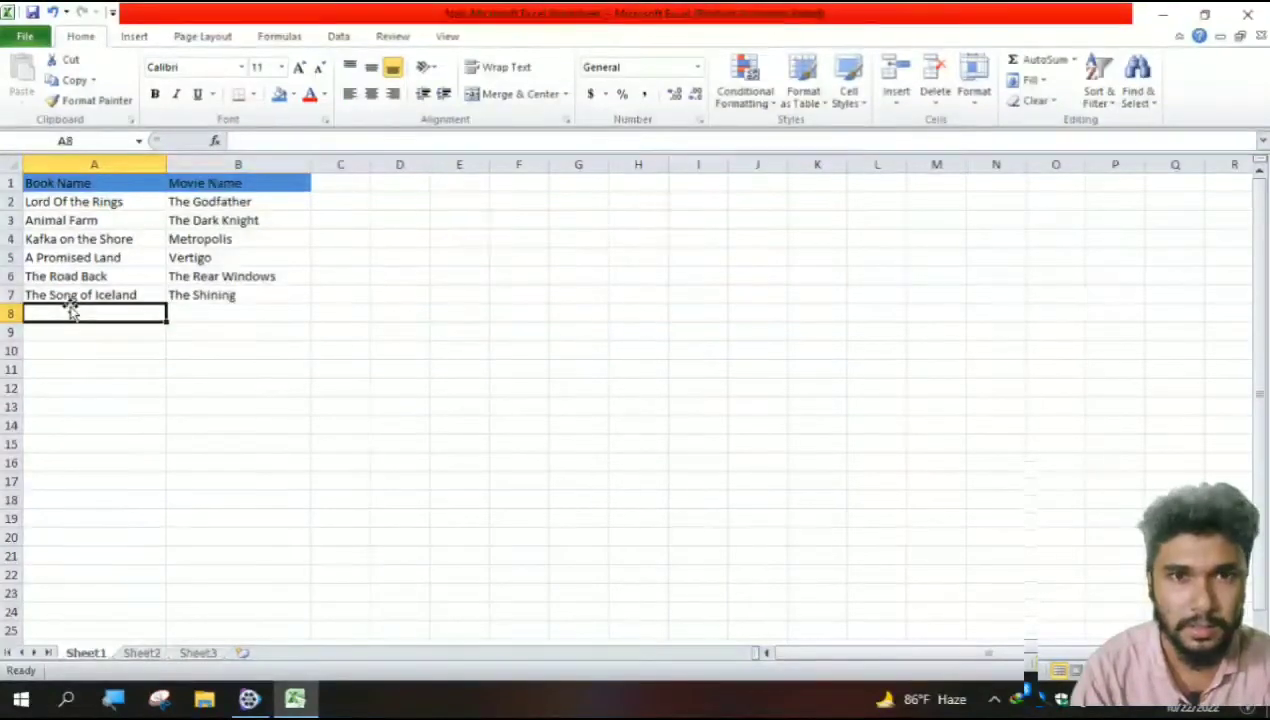
text(Nada)
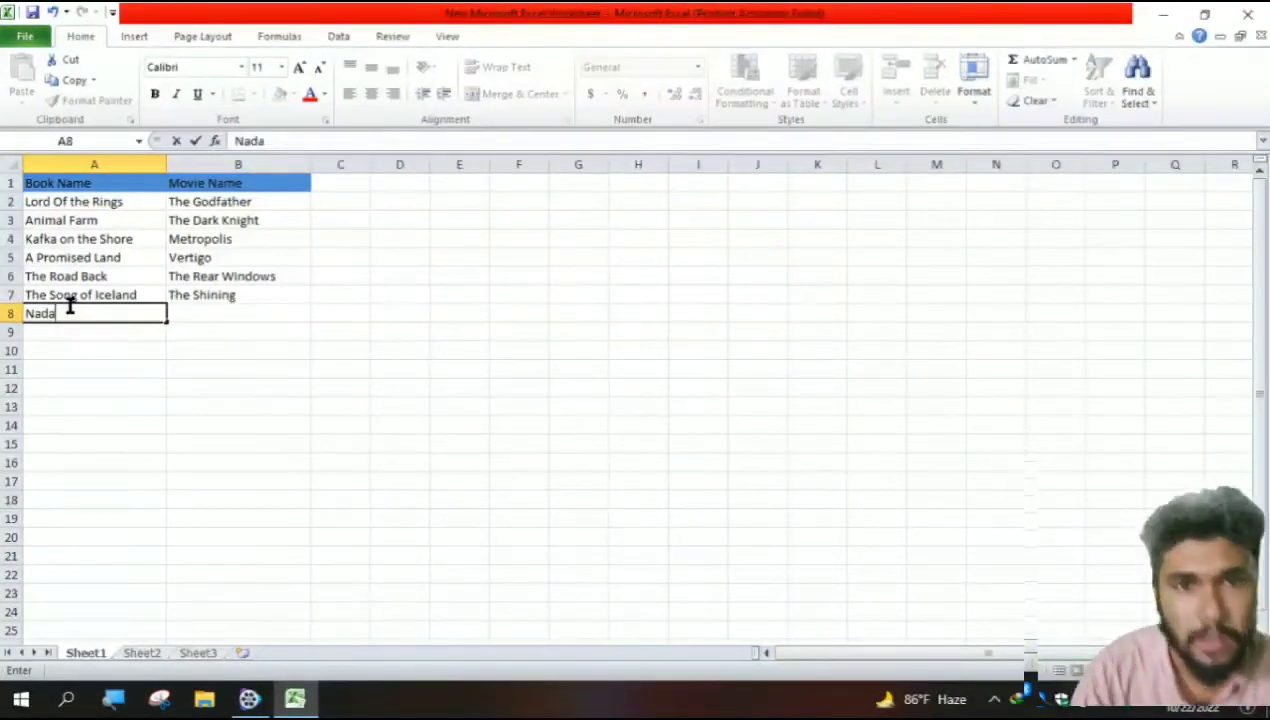
text( the Lily)
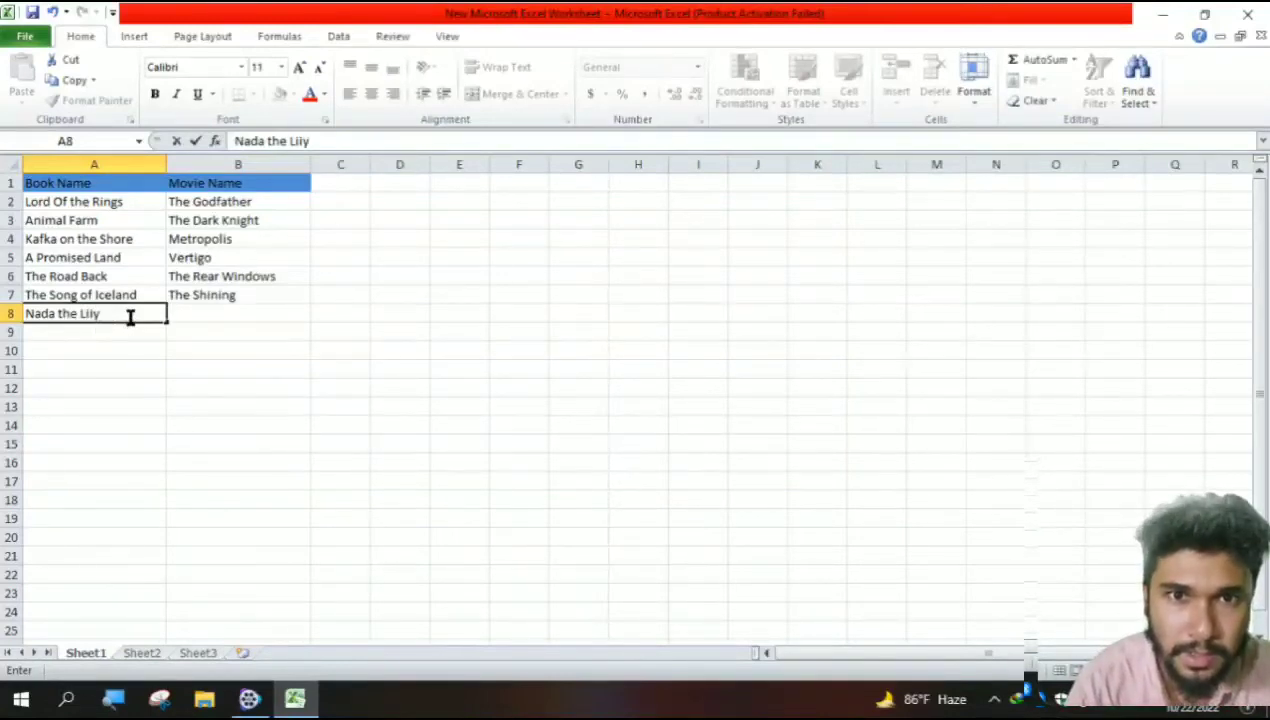
click(86, 344)
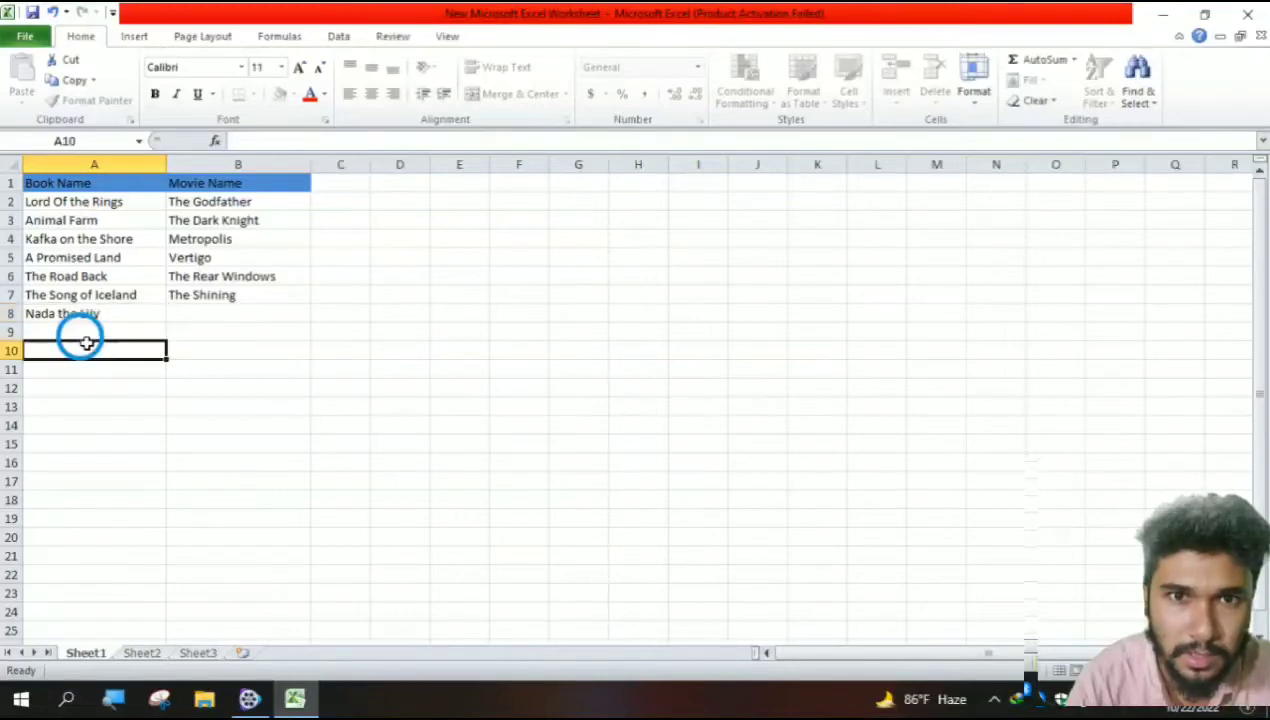
- Enter the movie title "The Ragning bull" in cell B8 under Movie Name
click(200, 328)
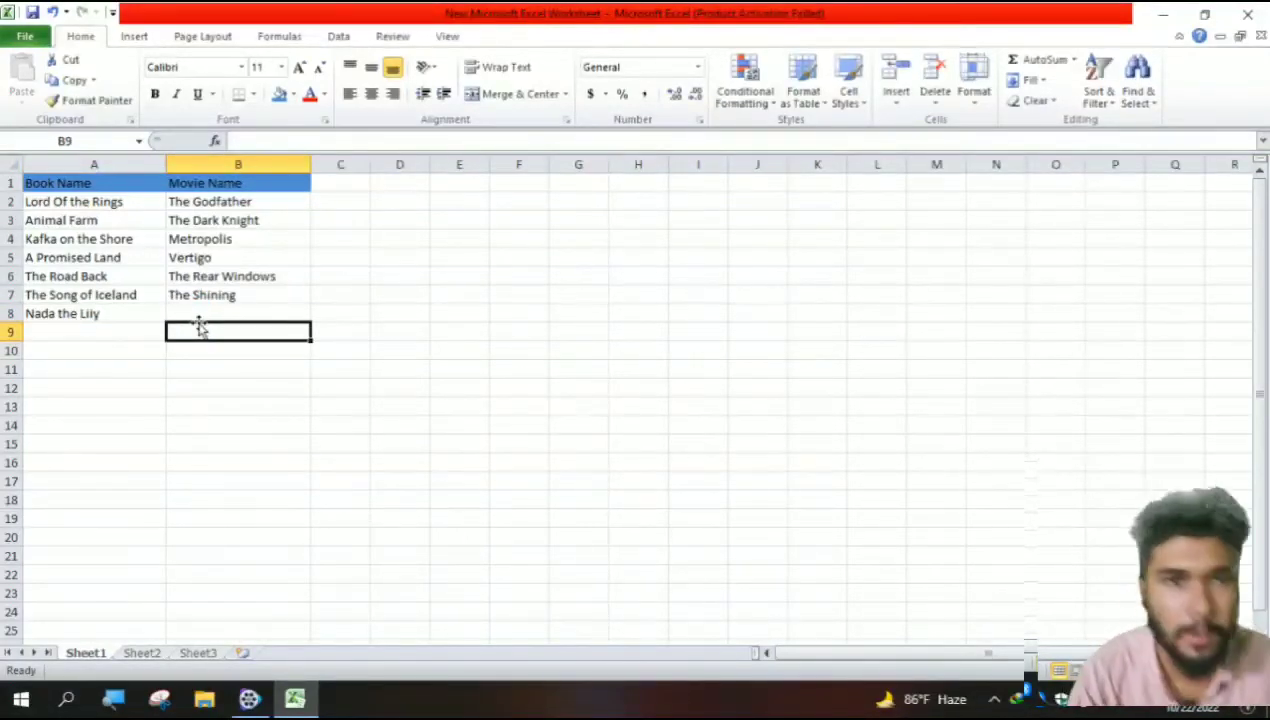
key(Up)
text(Th)
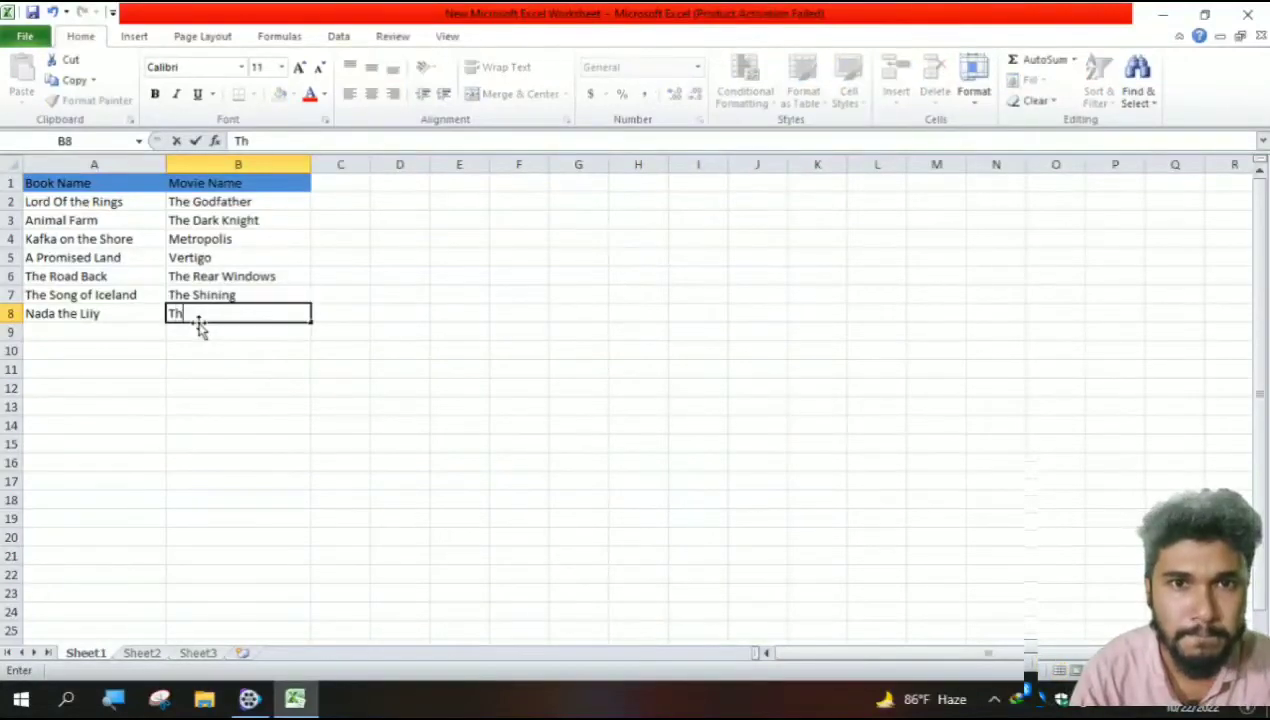
text(e Ra)
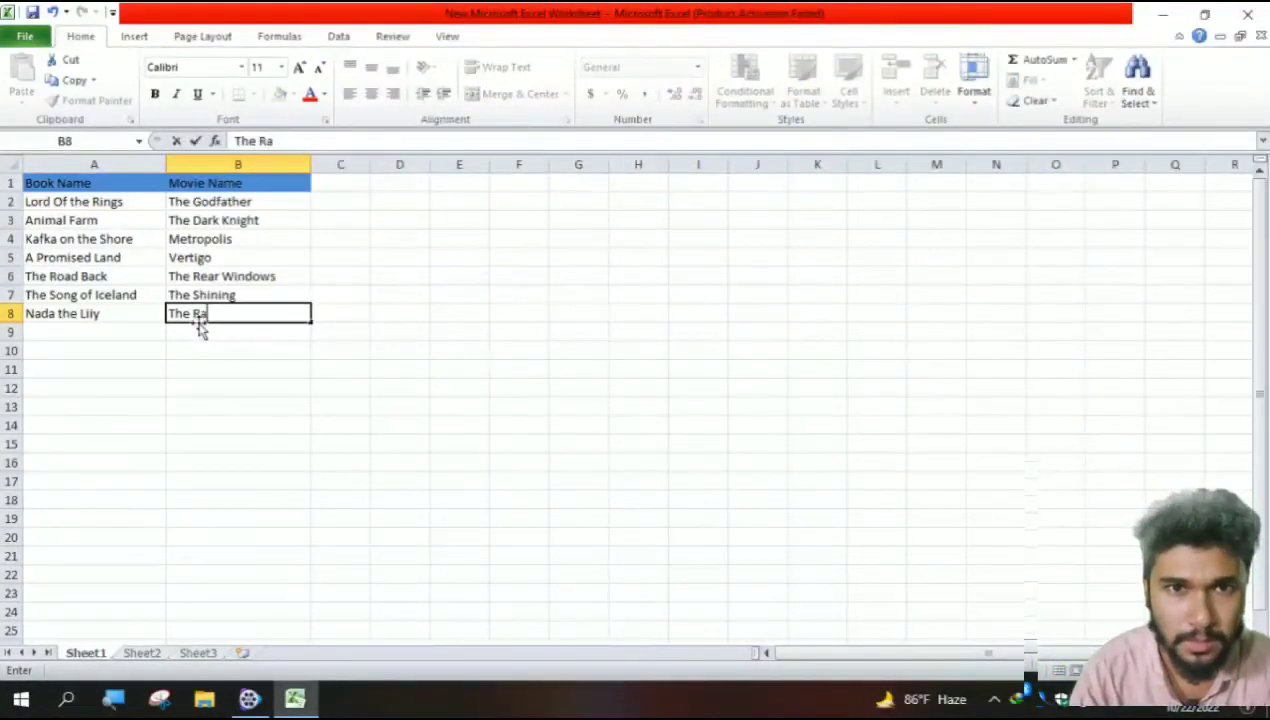
text(gning )
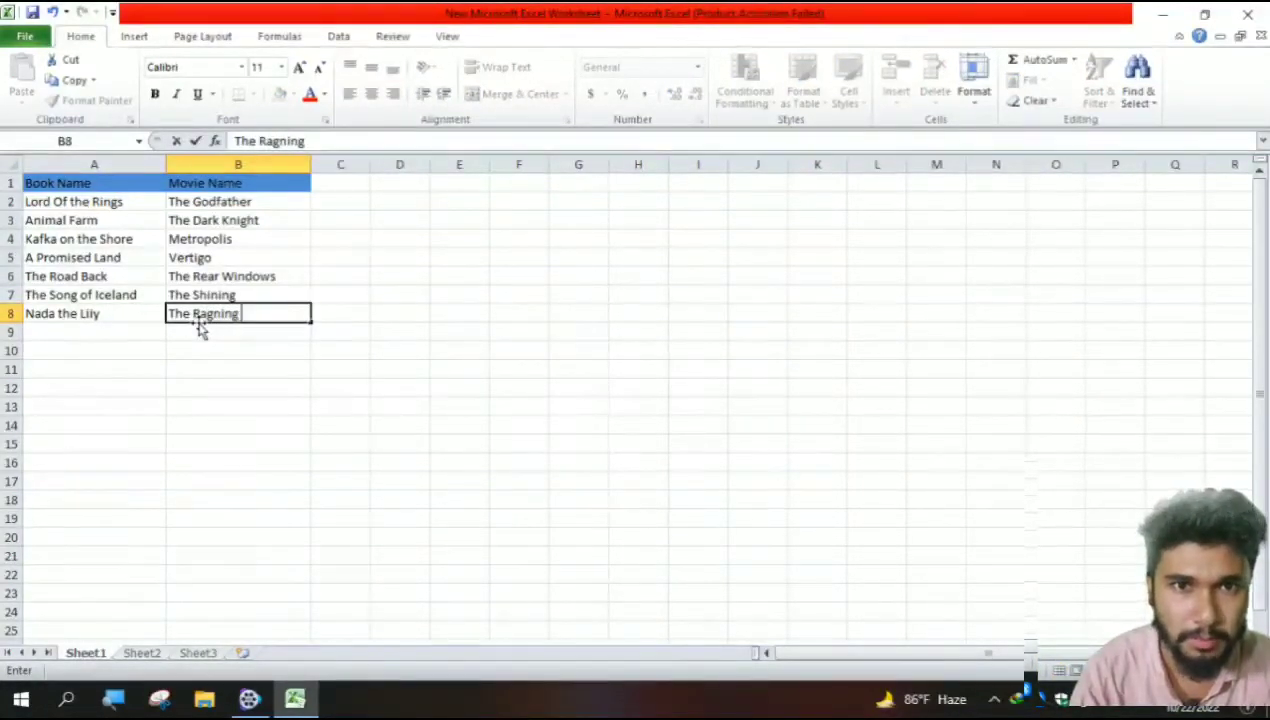
text(bull)
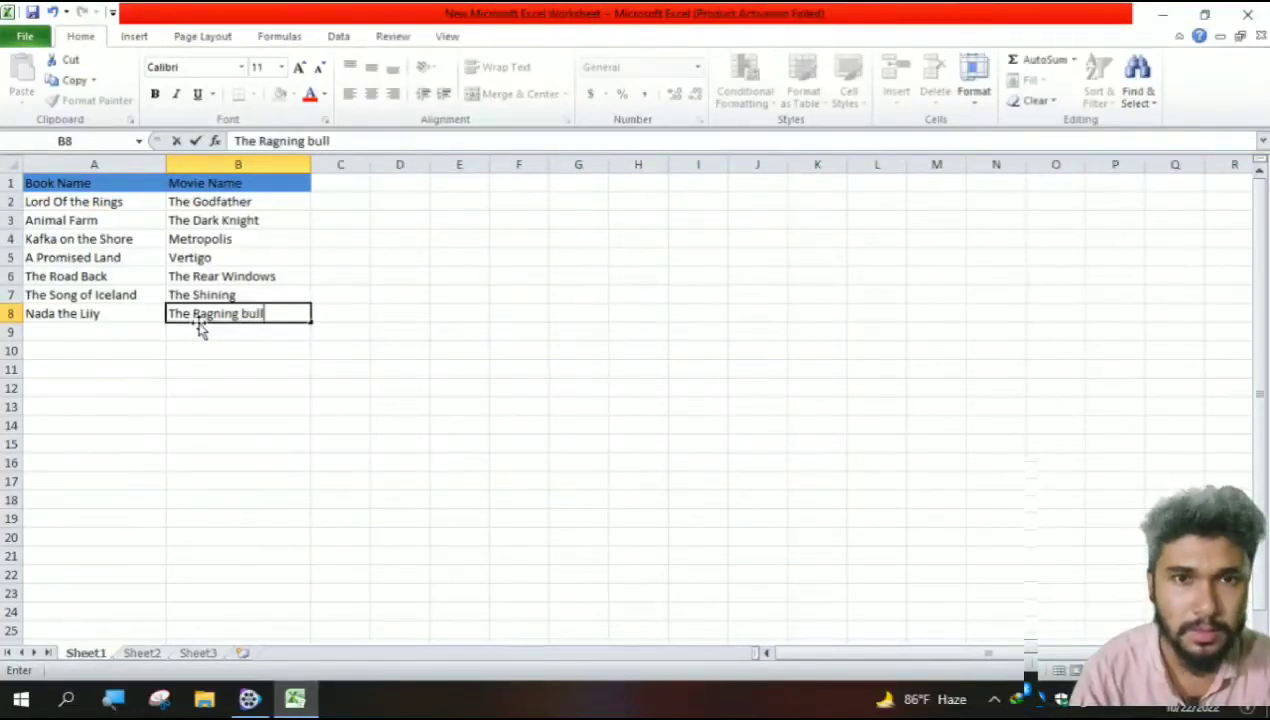
- Enter the book title "A tale of Two cities" in cell A9 under Book Name
click(100, 332)
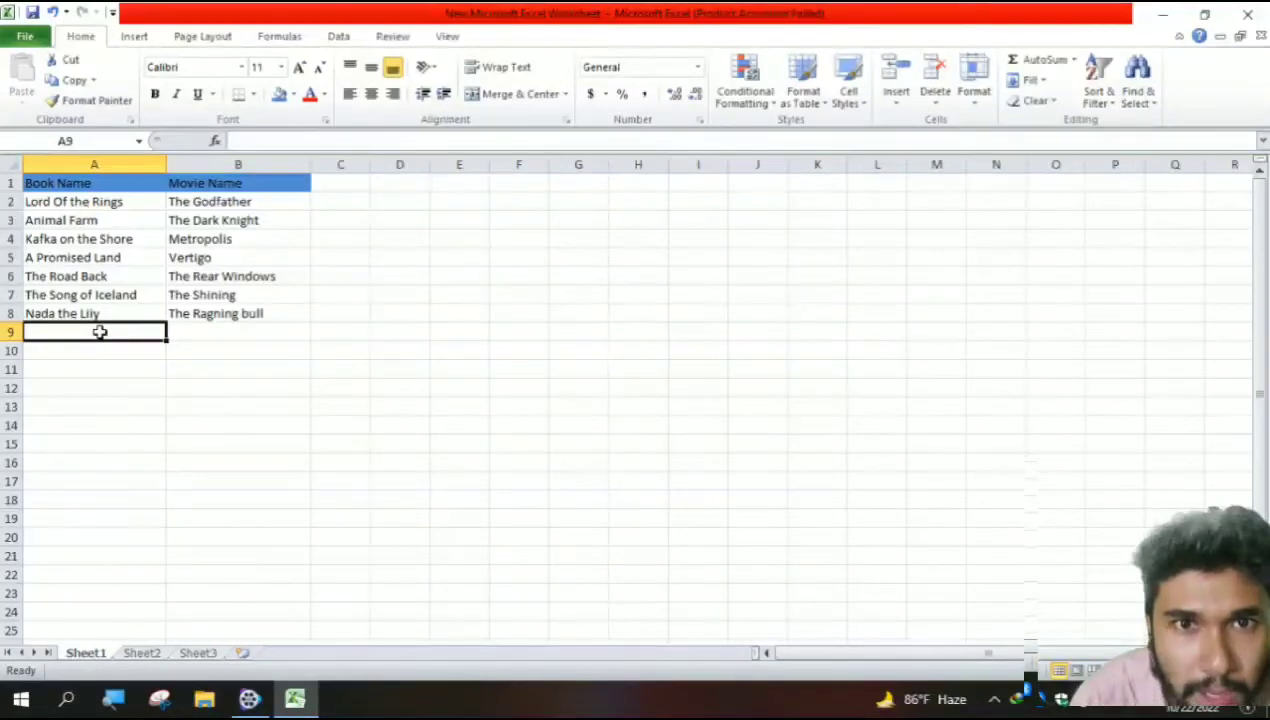
text(A ta)
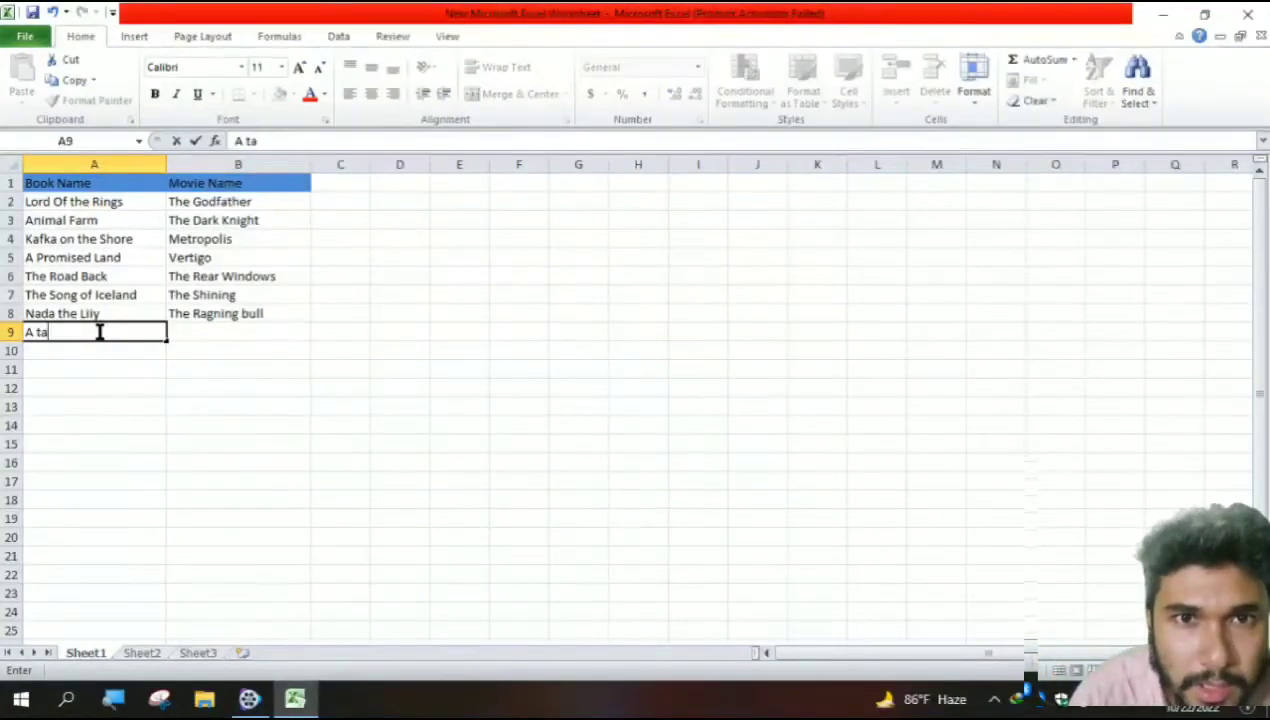
text(le of )
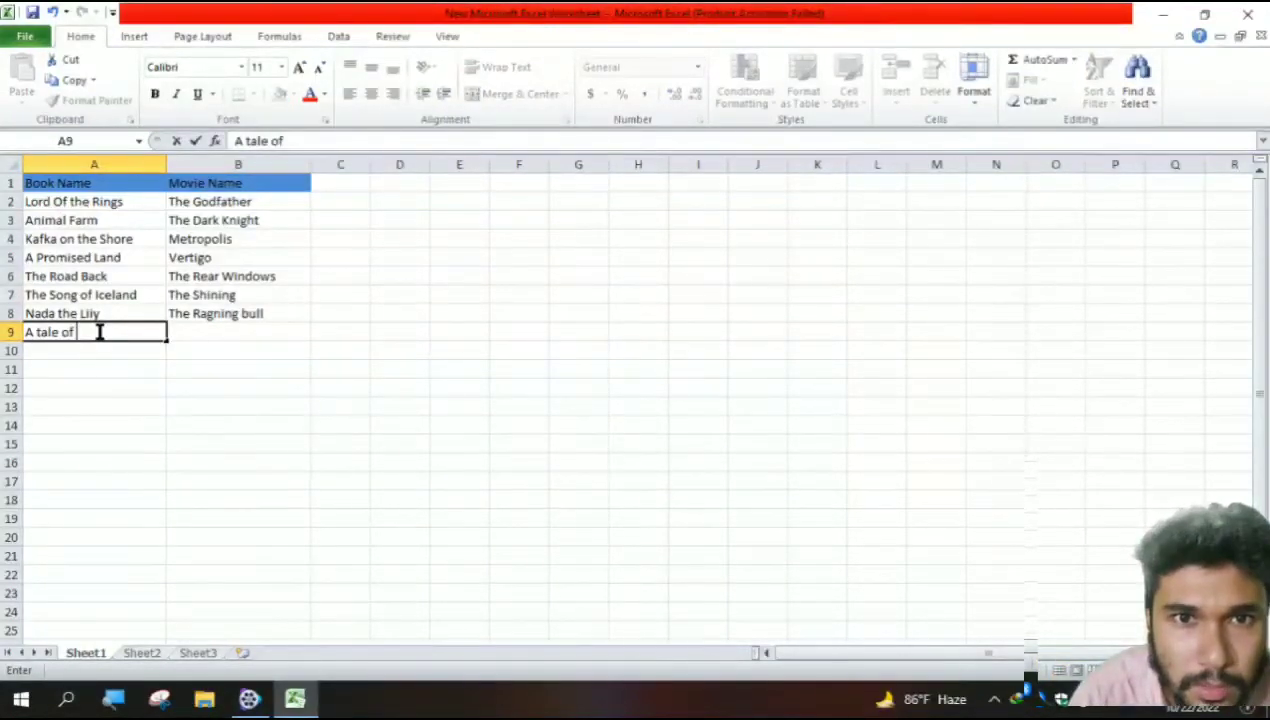
text(Two ci)
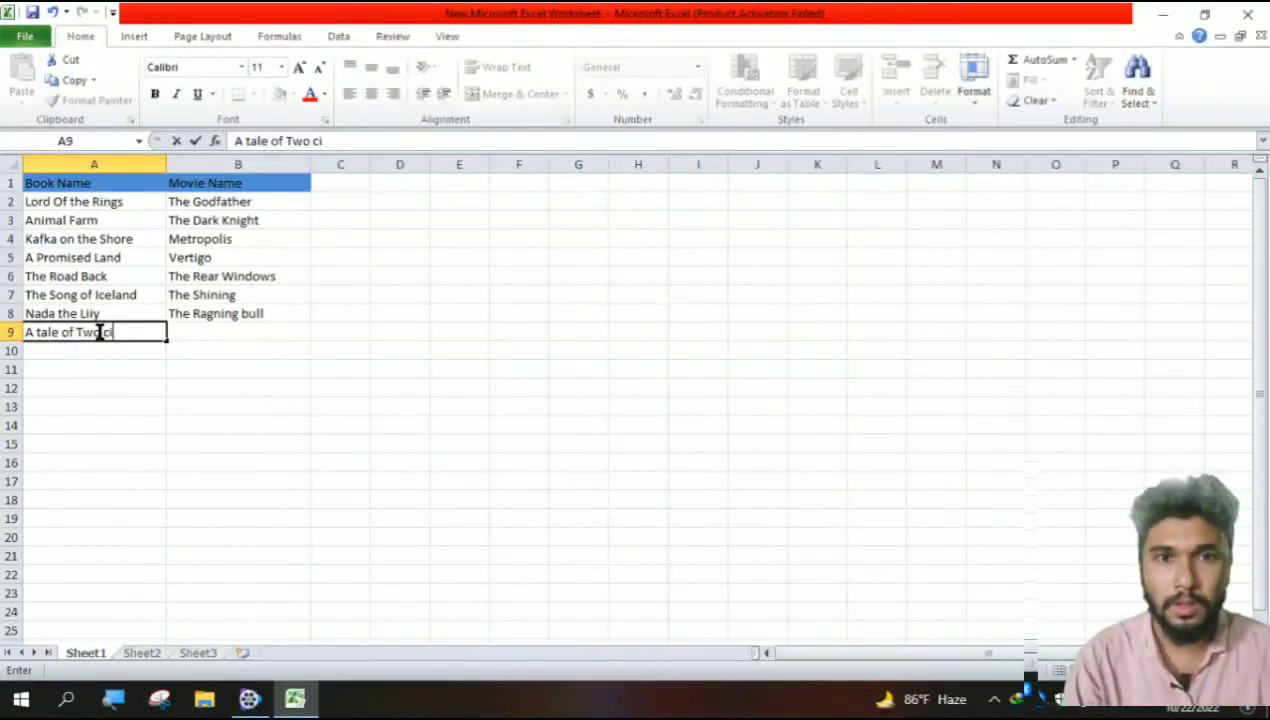
text(ties)
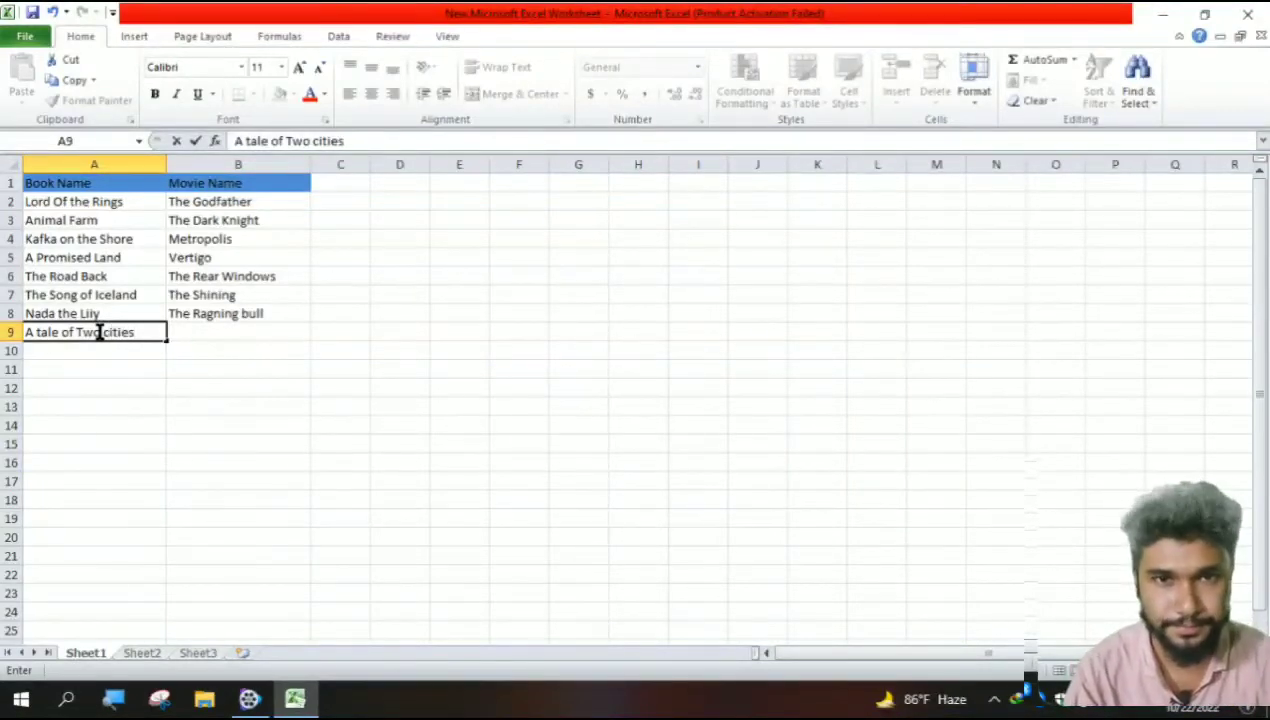
- Enter the movie title "The dear hunter" in cell B9 under Movie Name
click(208, 331)
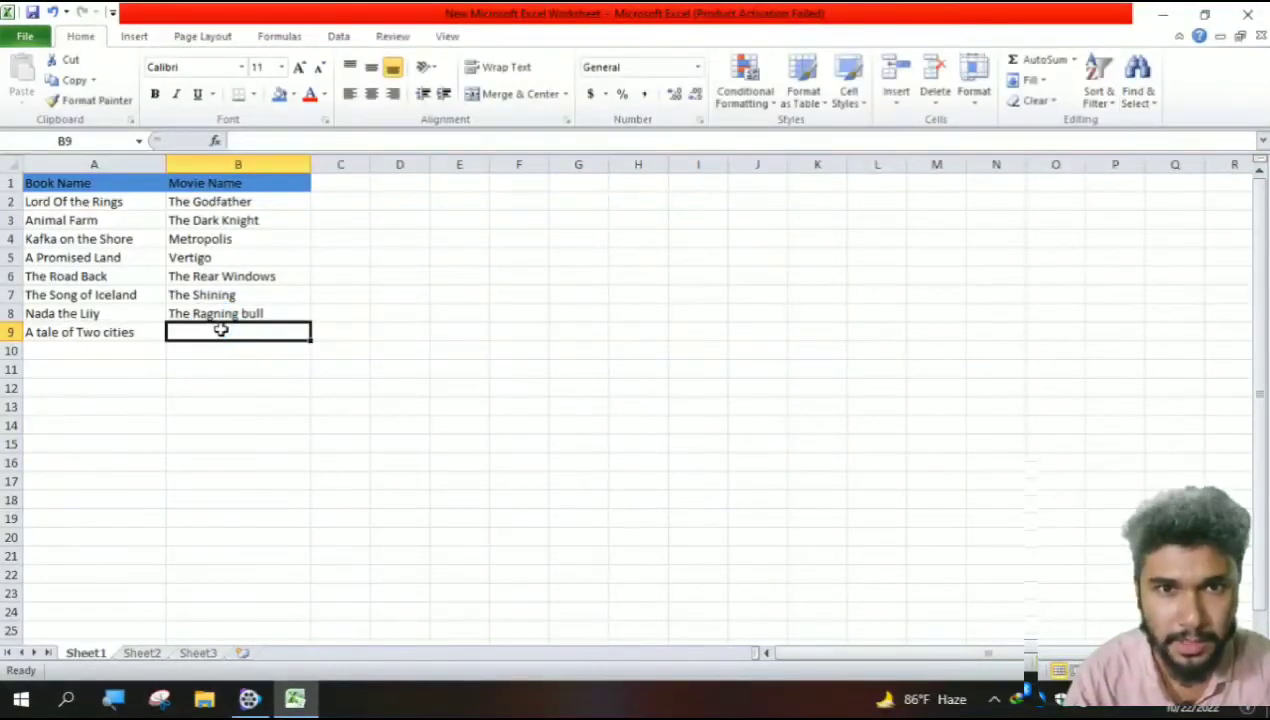
text(Th)
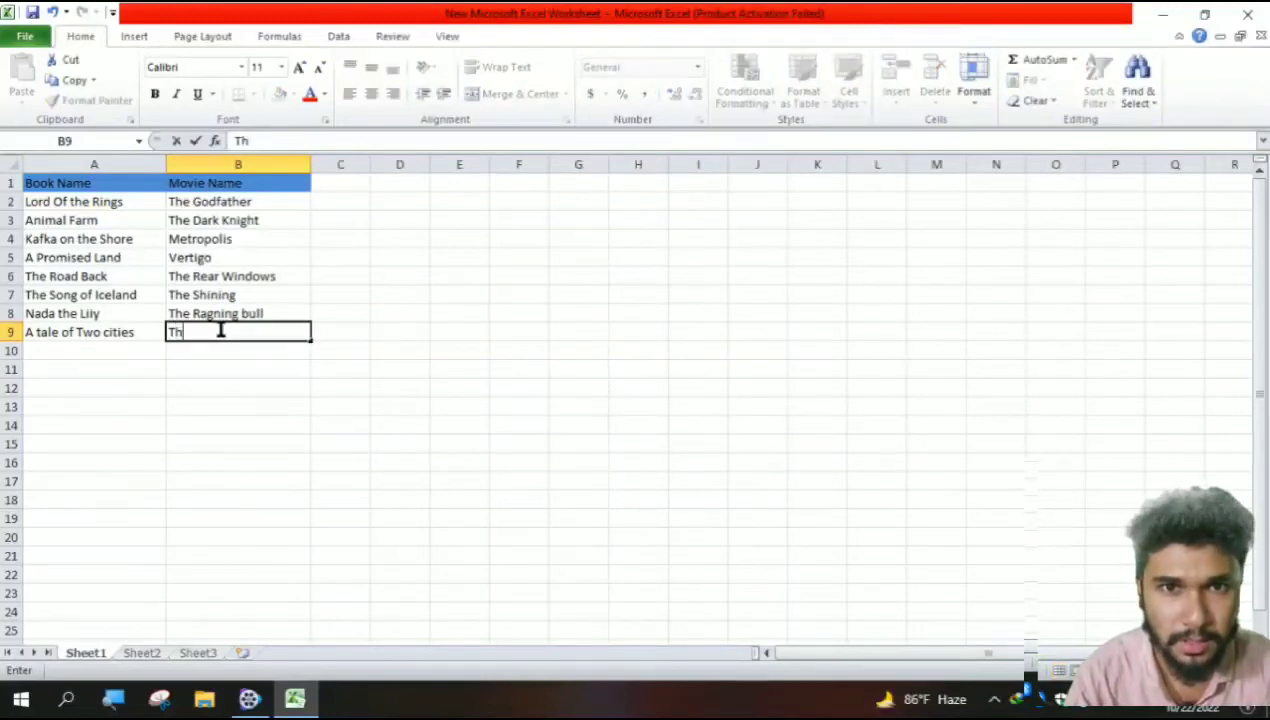
text(e dear)
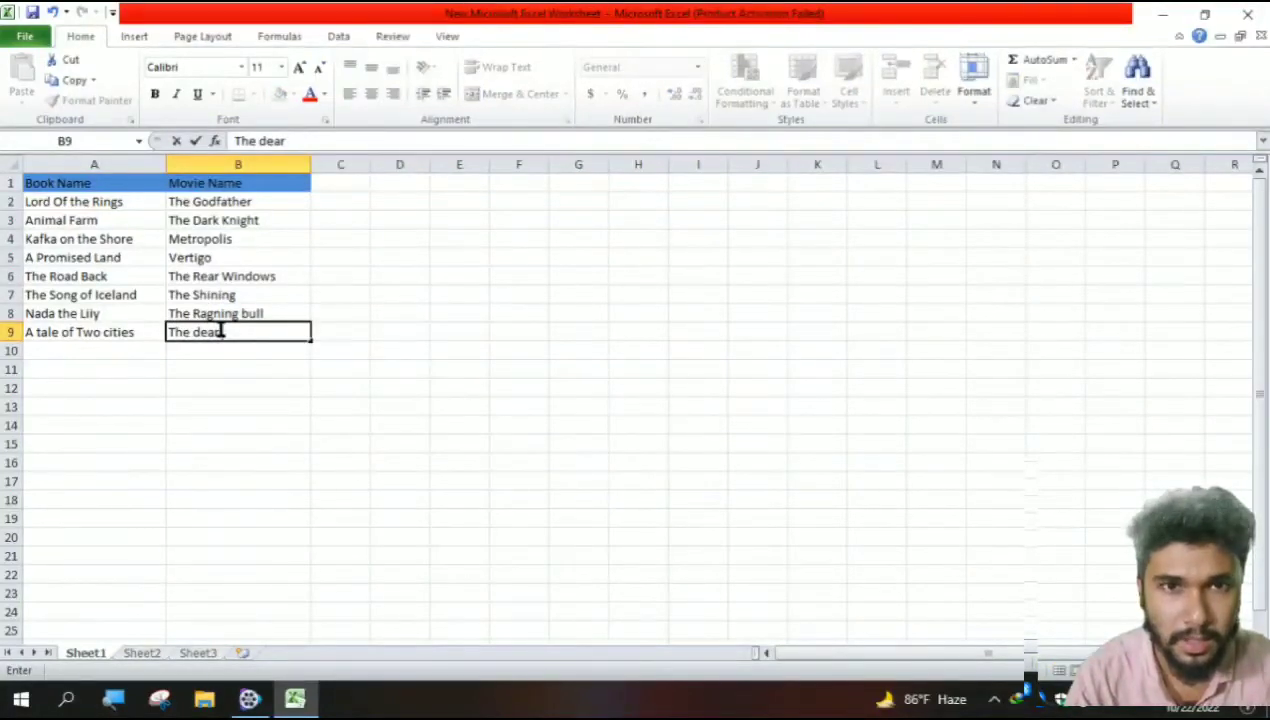
text( hunter)
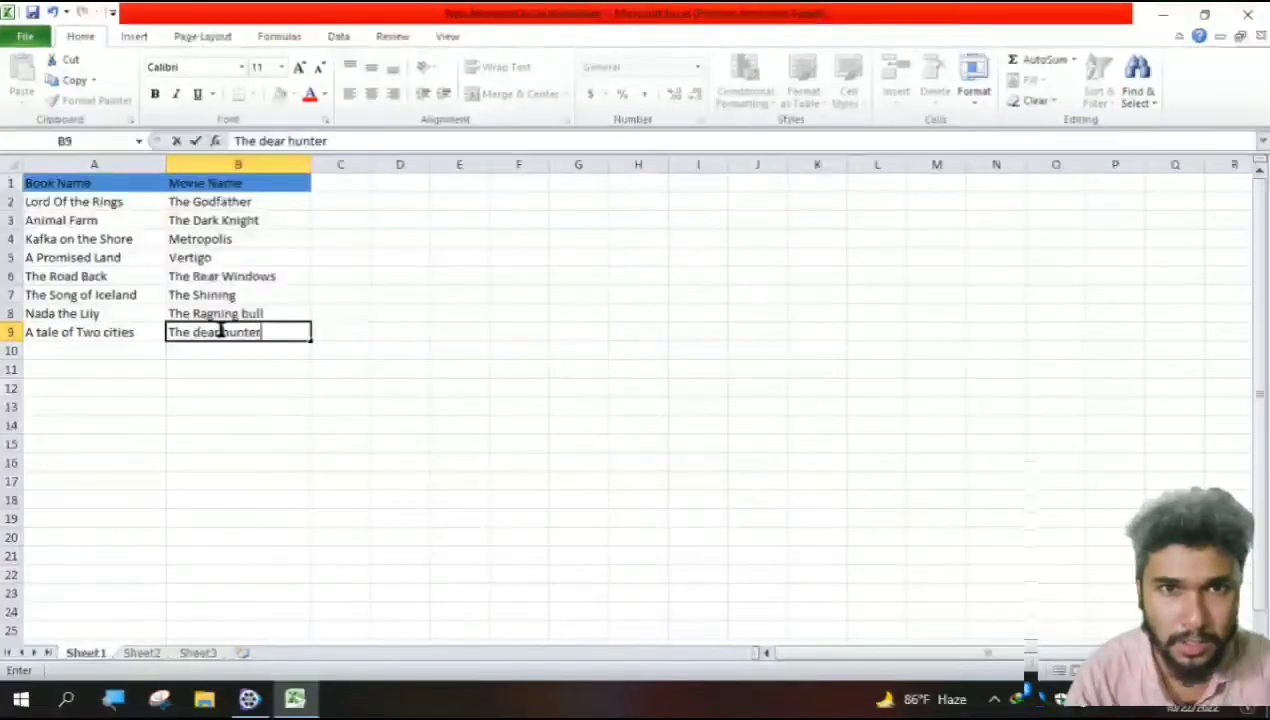
click(227, 412)
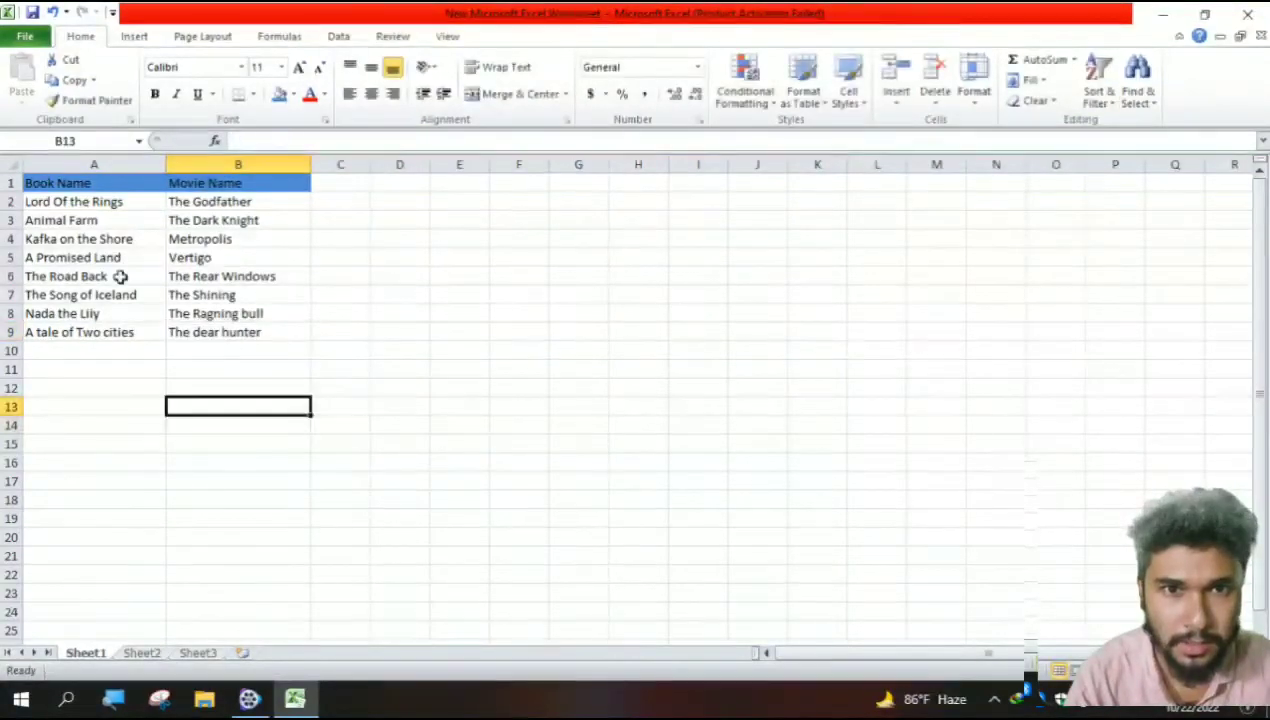
- Center the text of the whole list A1:B9 horizontally and vertically and make it bold
drag(45, 184, 287, 334)
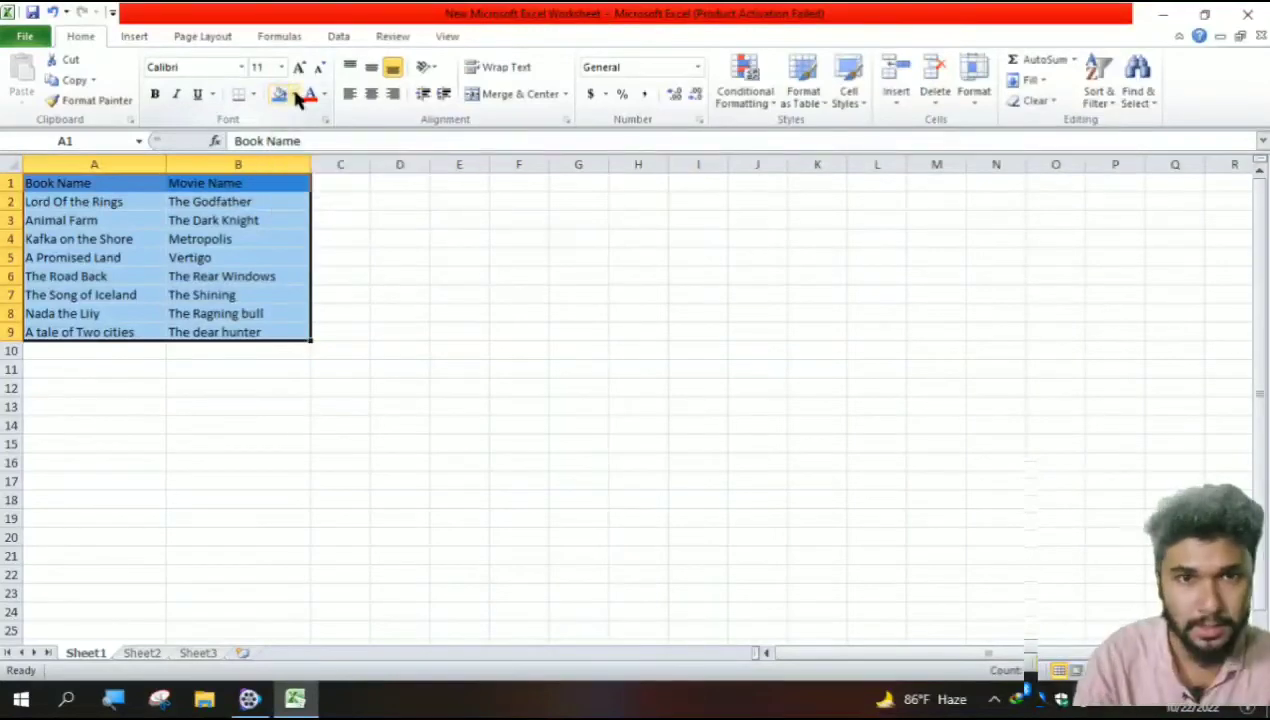
click(370, 66)
click(371, 94)
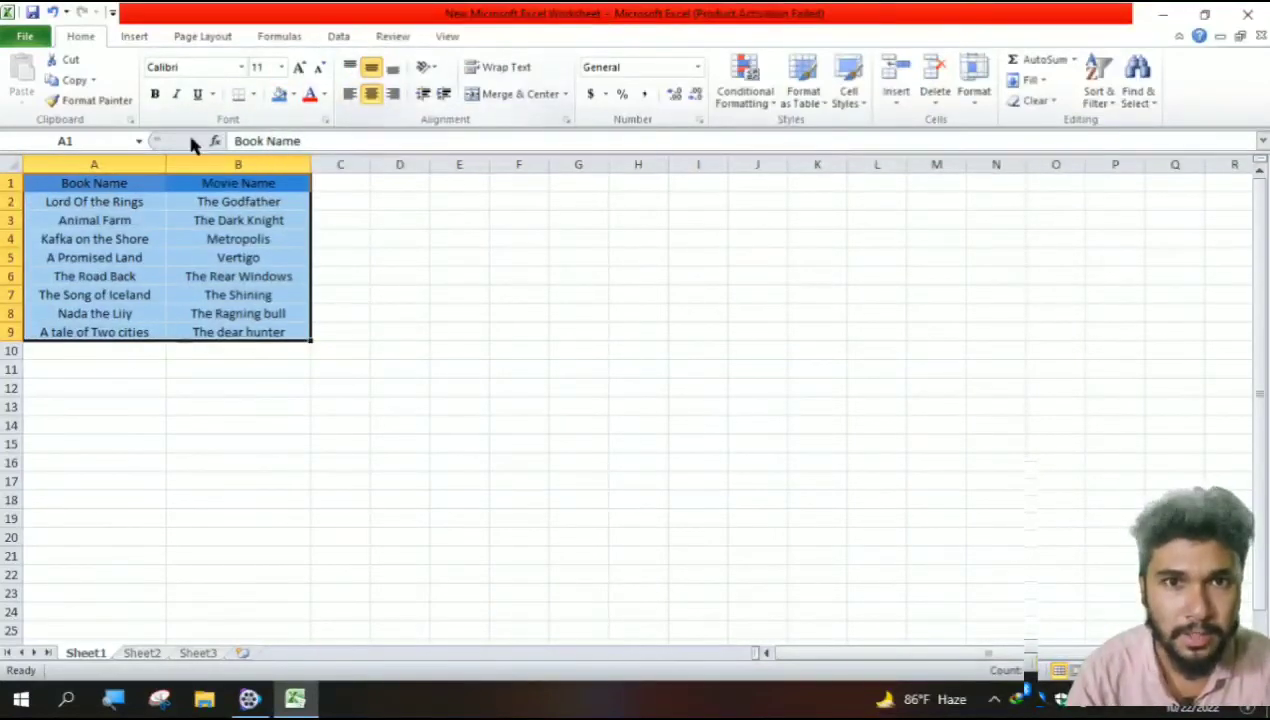
click(155, 94)
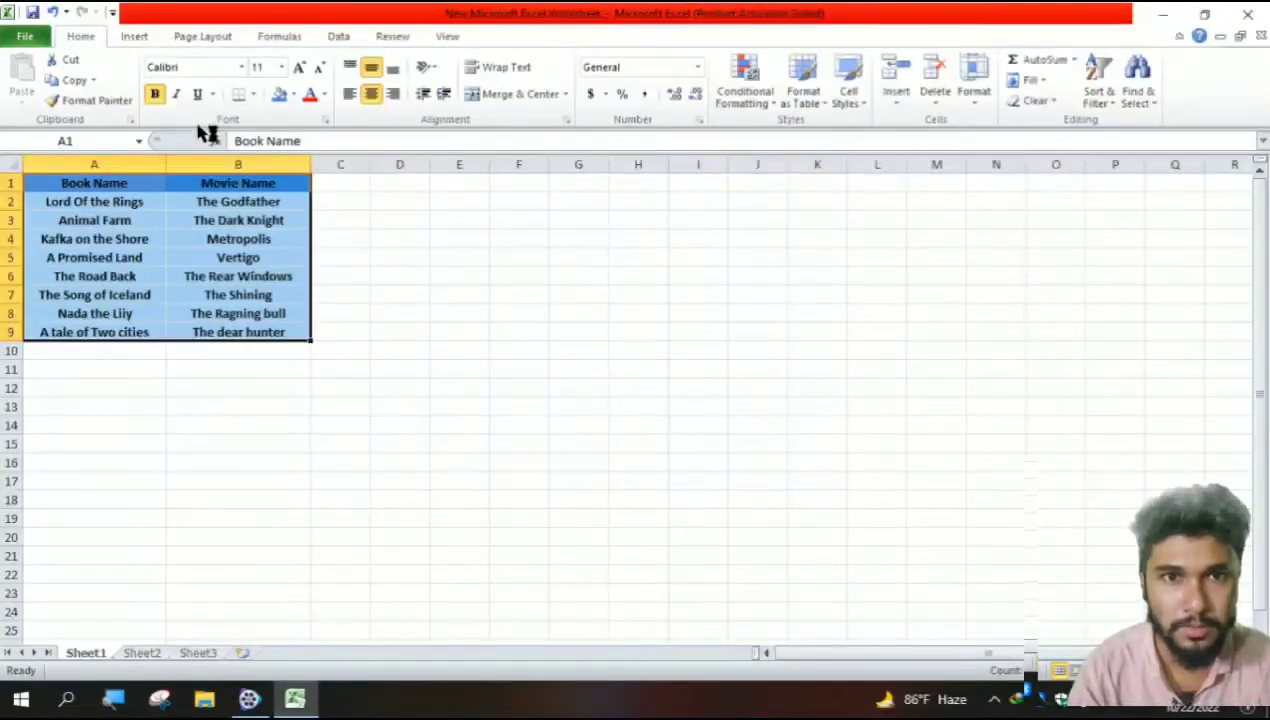
- Italicize the text of the list A1:B9 and move the whole list so it starts at cell H11
click(177, 94)
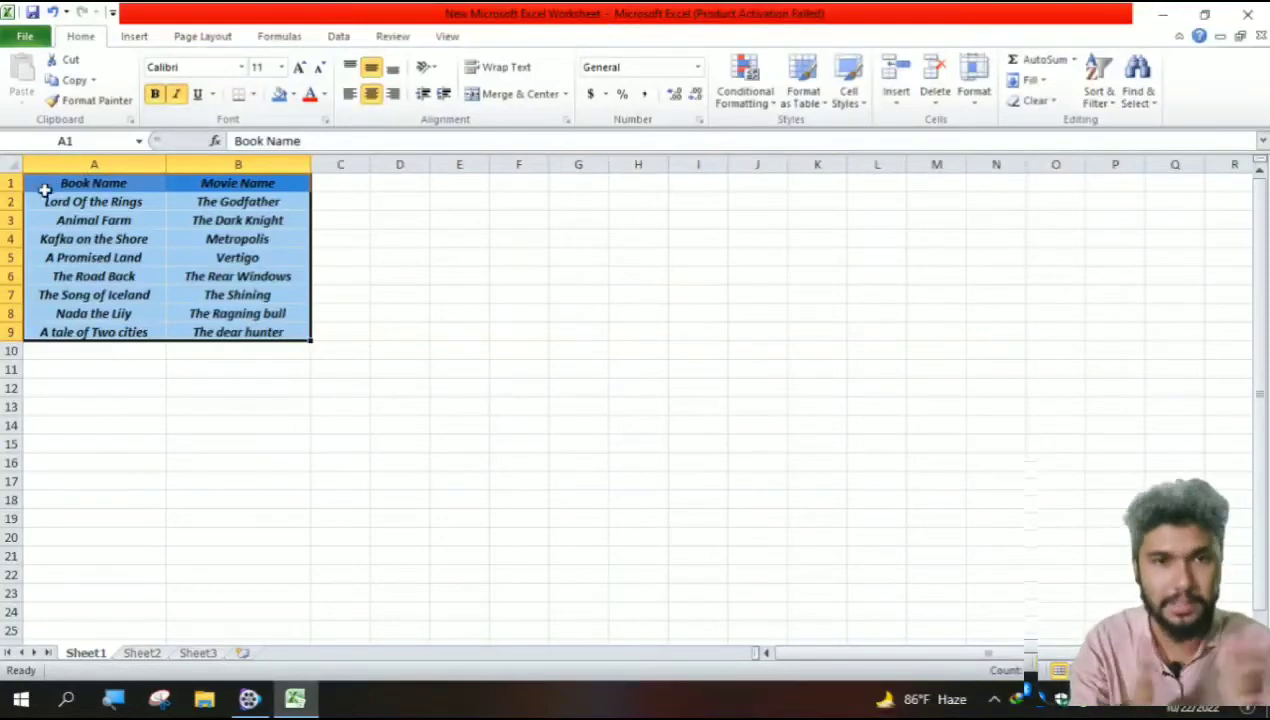
key(ctrl+c)
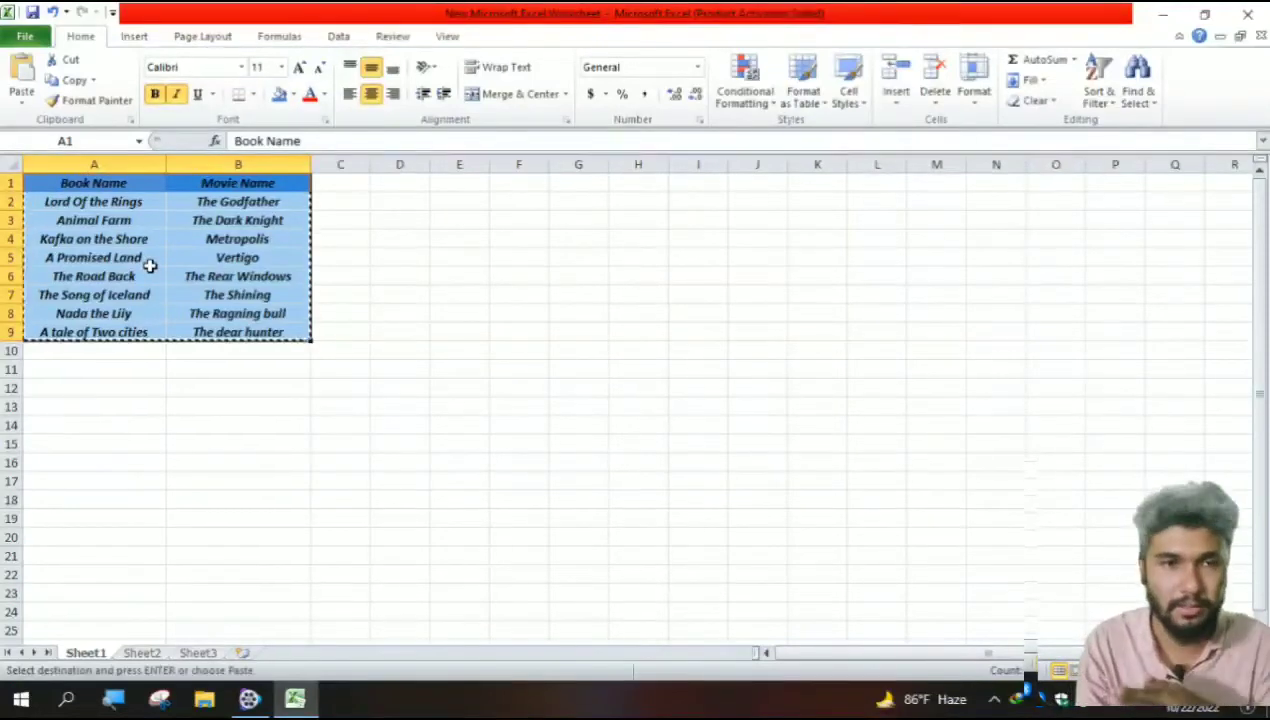
click(638, 370)
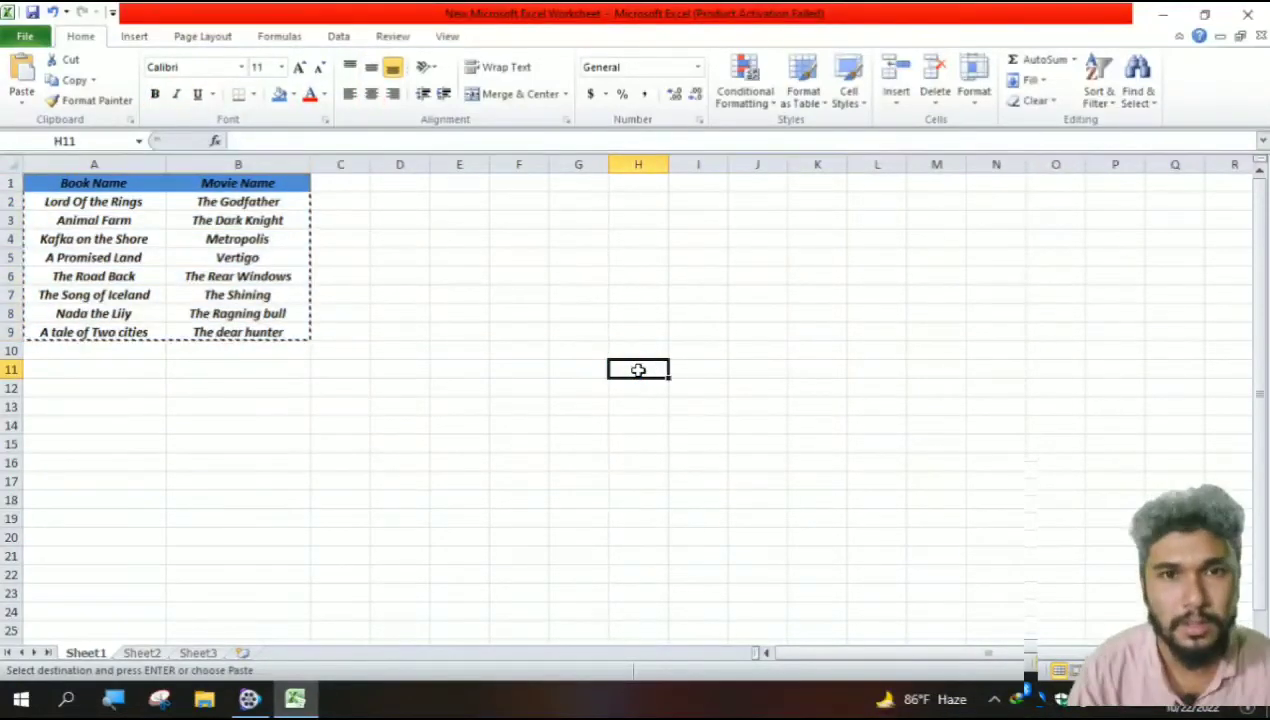
key(ctrl+v)
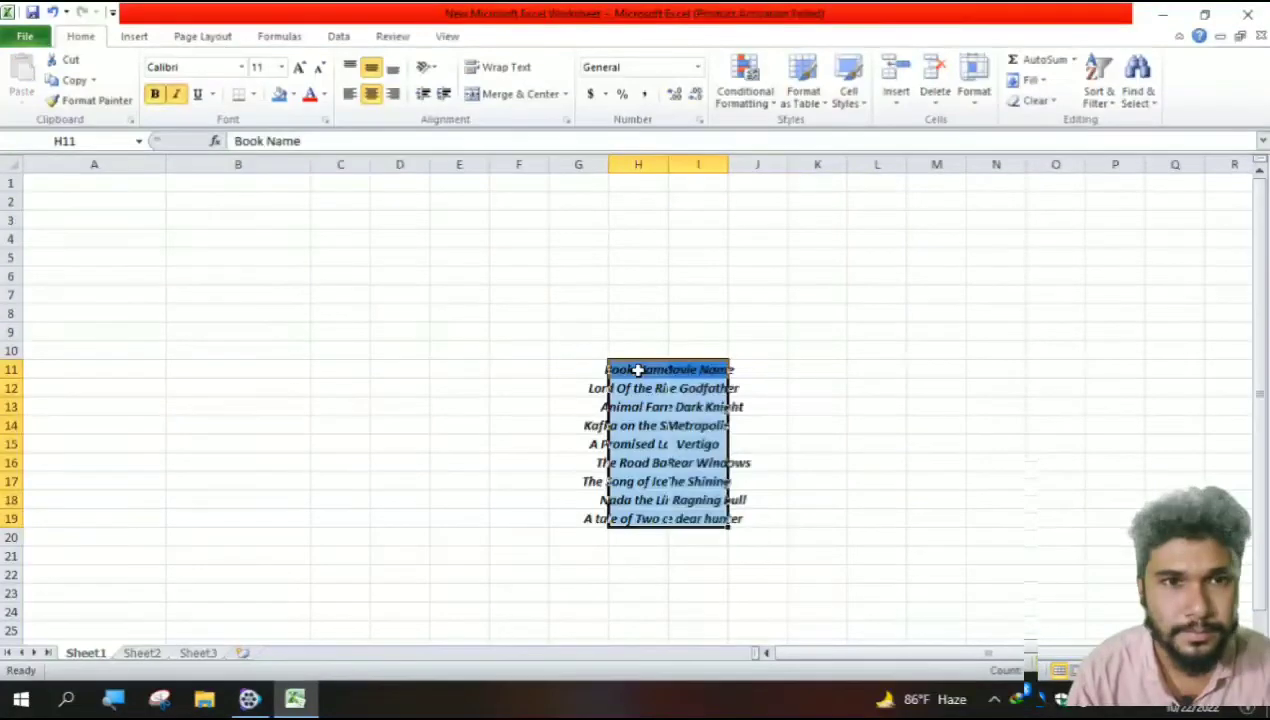
- Auto-fit the widths of columns H and I to the book and movie titles
double_click(668, 164)
double_click(785, 163)
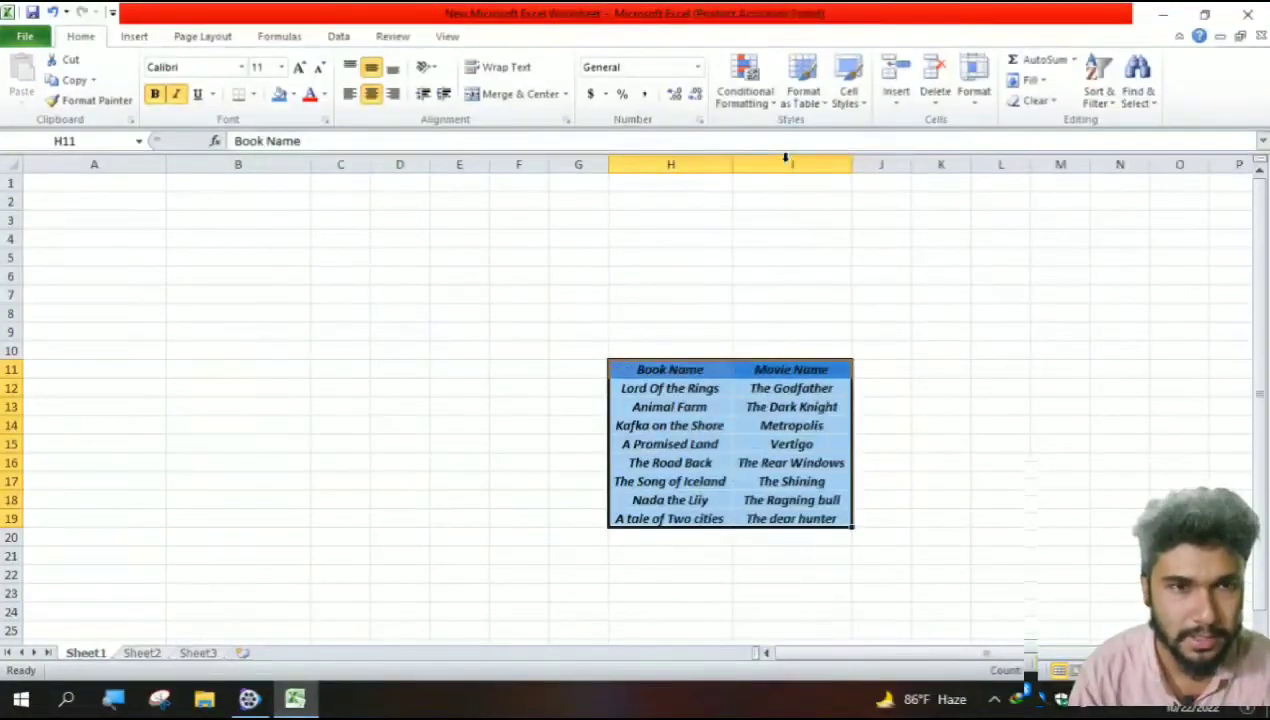
- Apply All Borders to every cell of the moved list, range H11:I19
scroll(980, 545, down, 2)
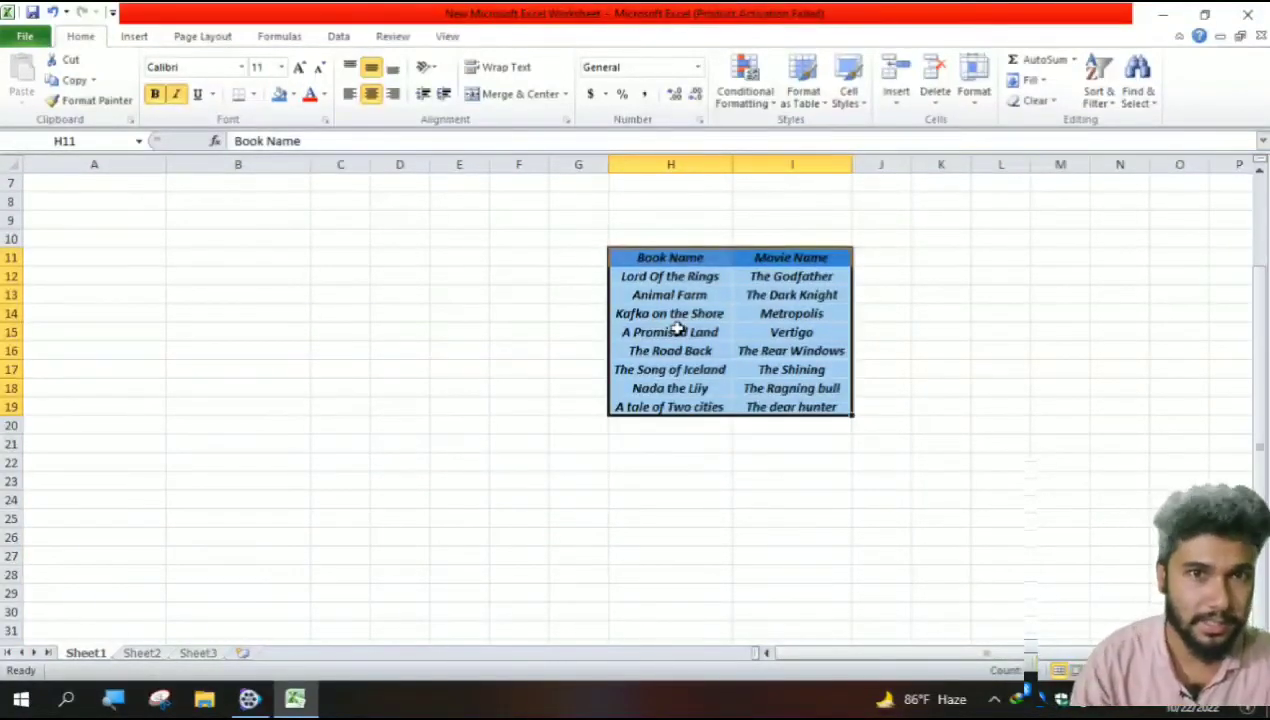
click(655, 281)
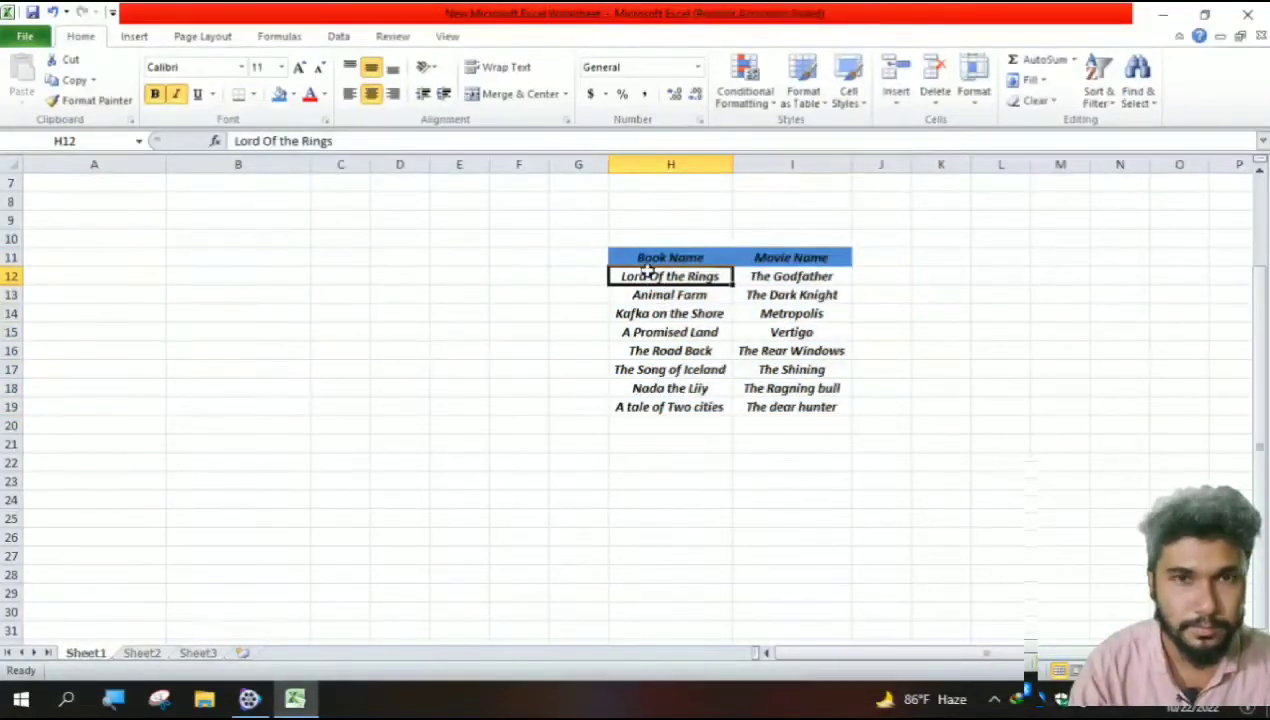
drag(631, 258, 840, 408)
click(256, 96)
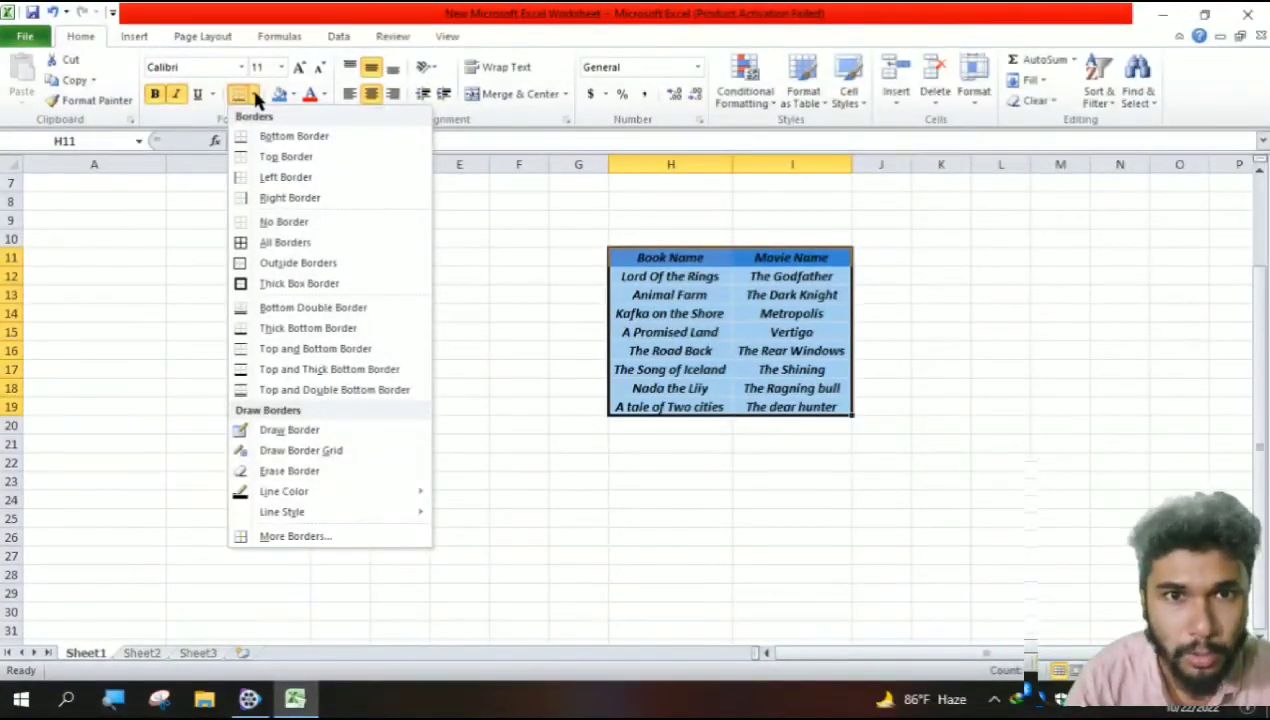
click(280, 242)
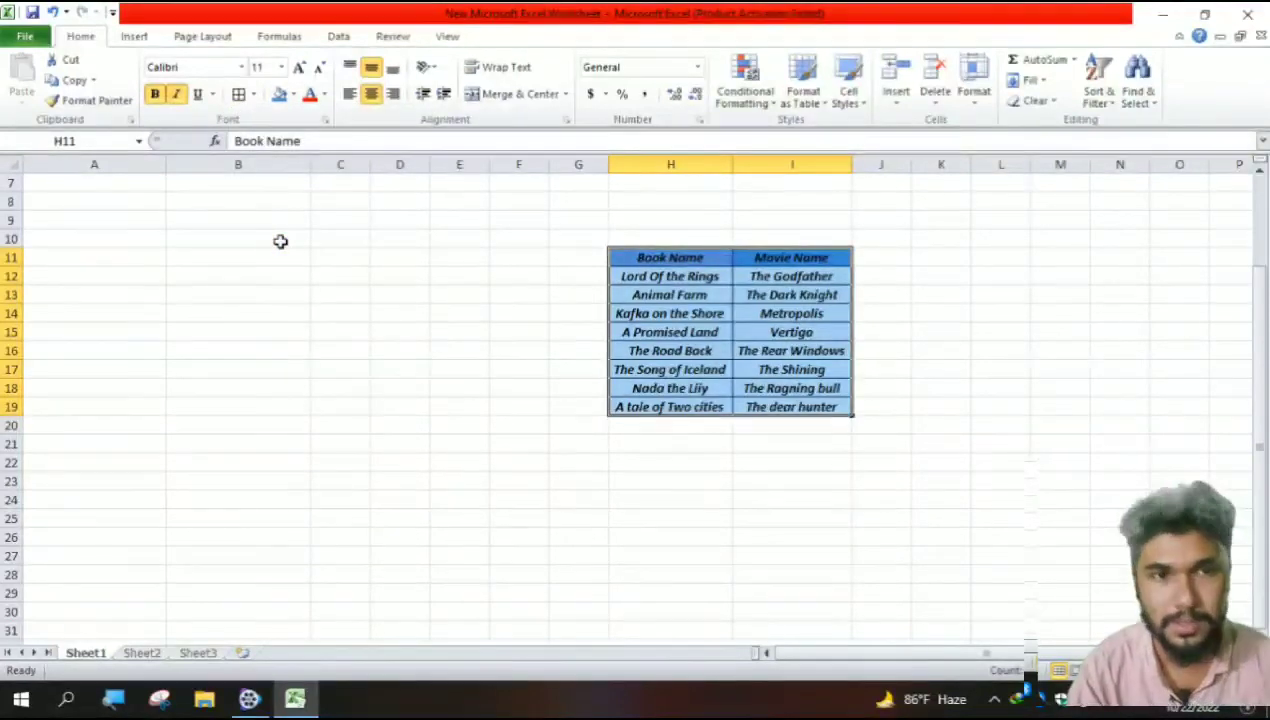
click(815, 480)
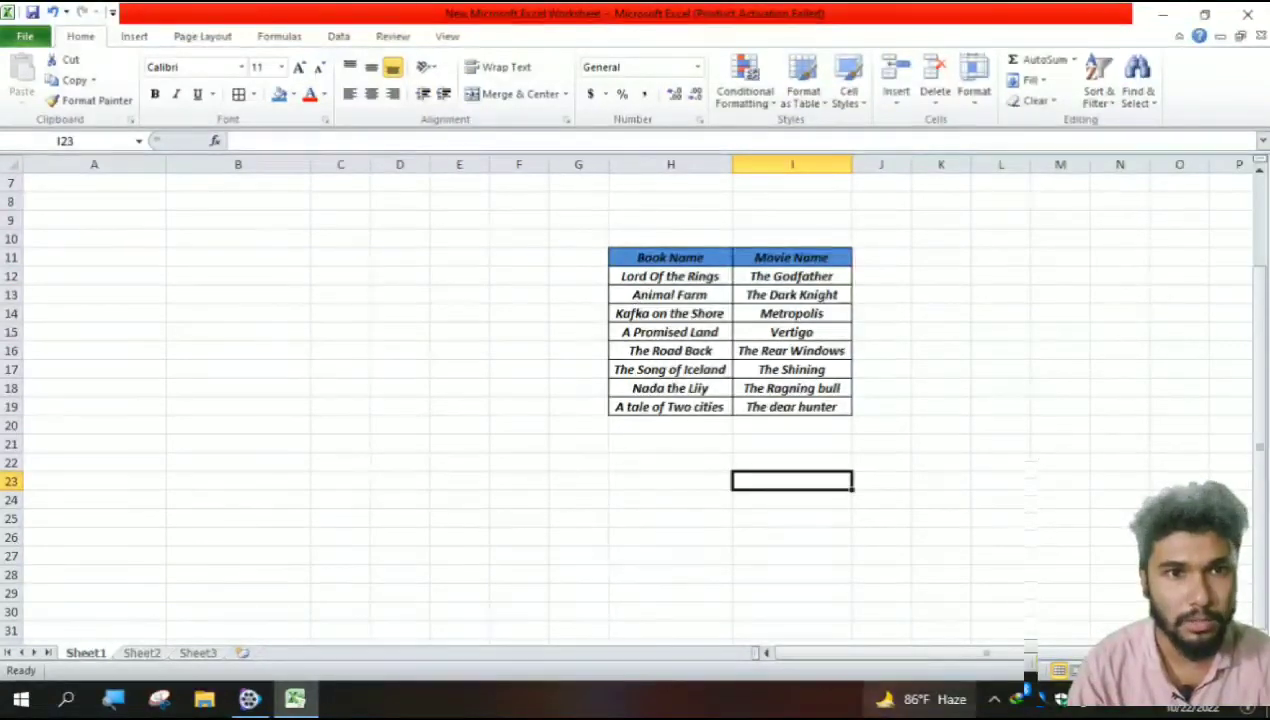
mouse_move(922, 699)
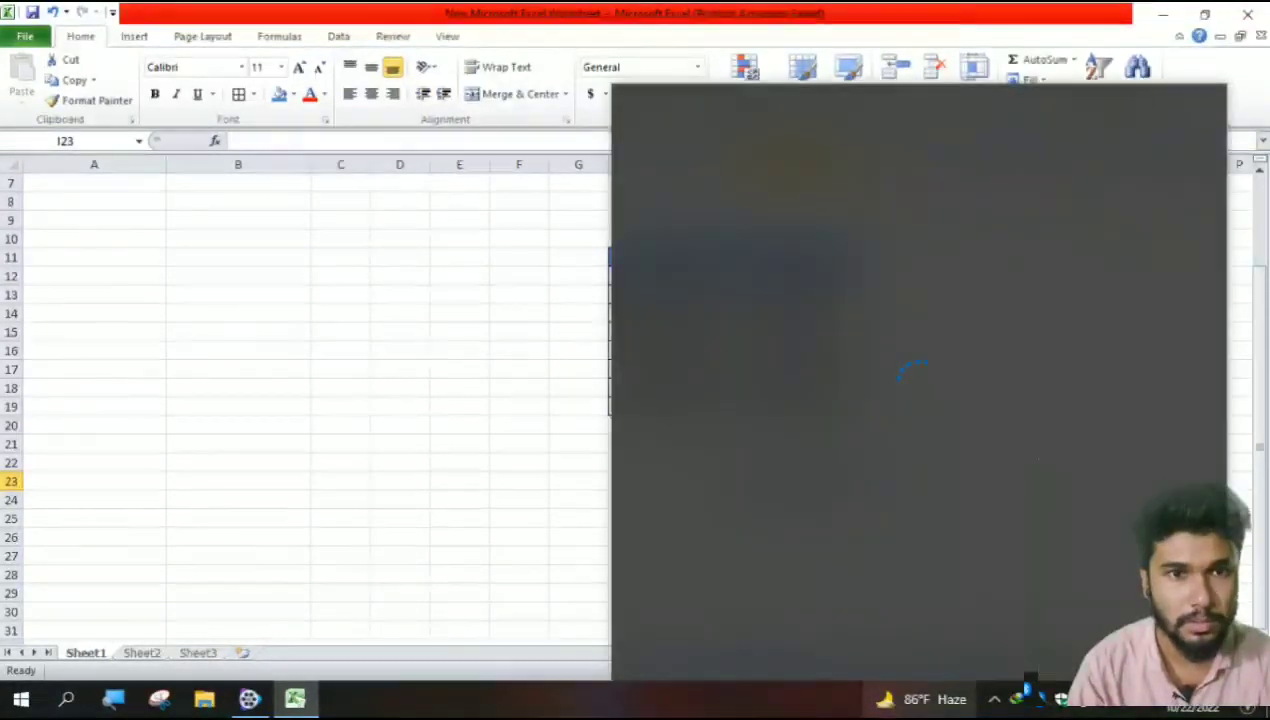